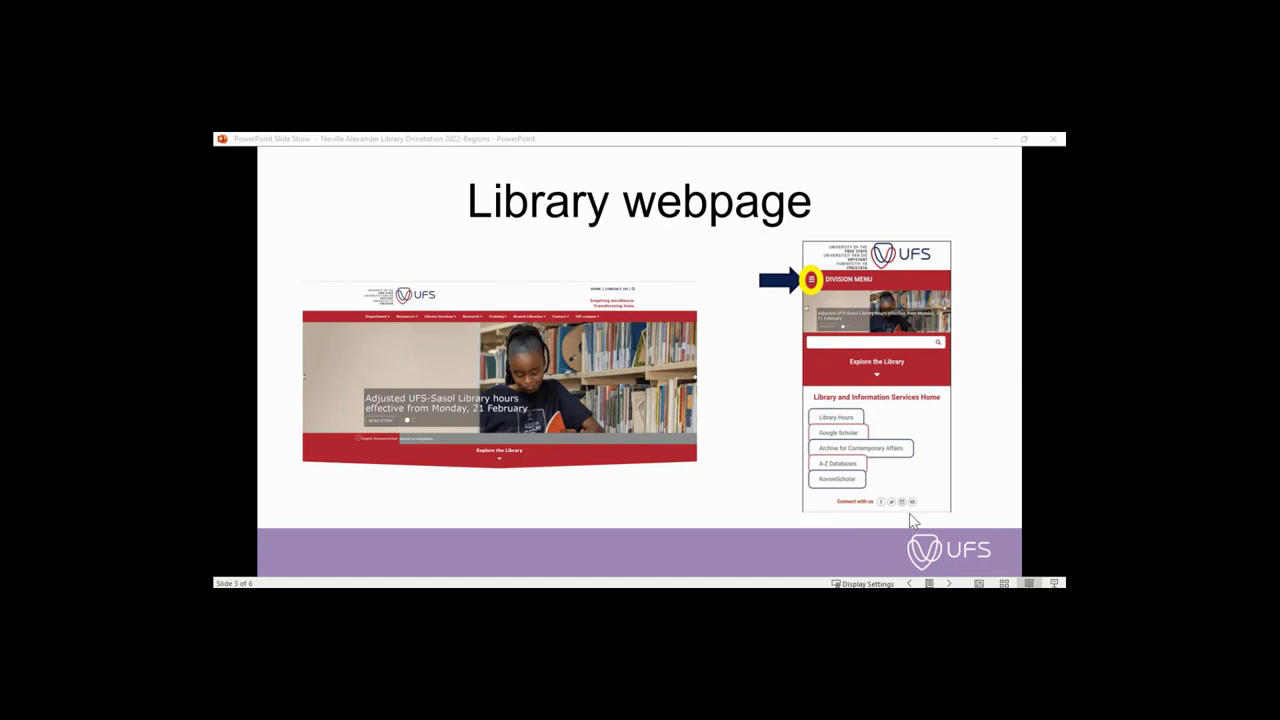
pyautogui.press('Right')
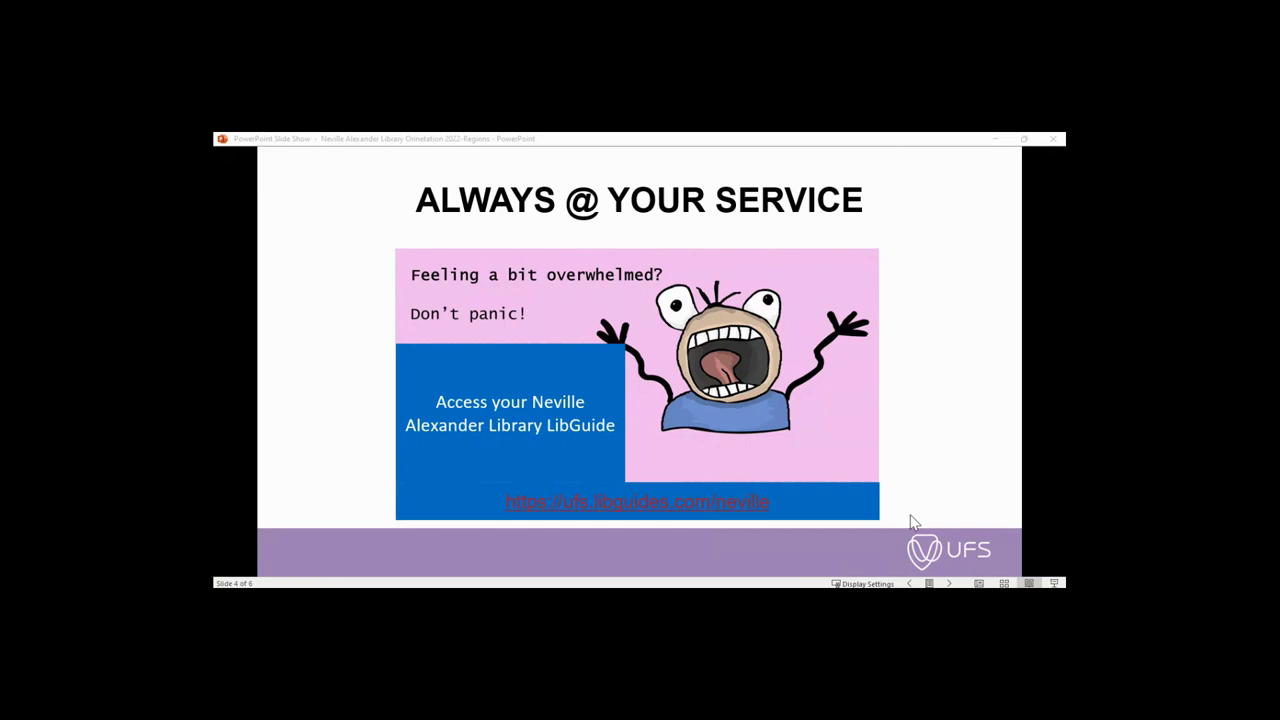
pyautogui.click(922, 482)
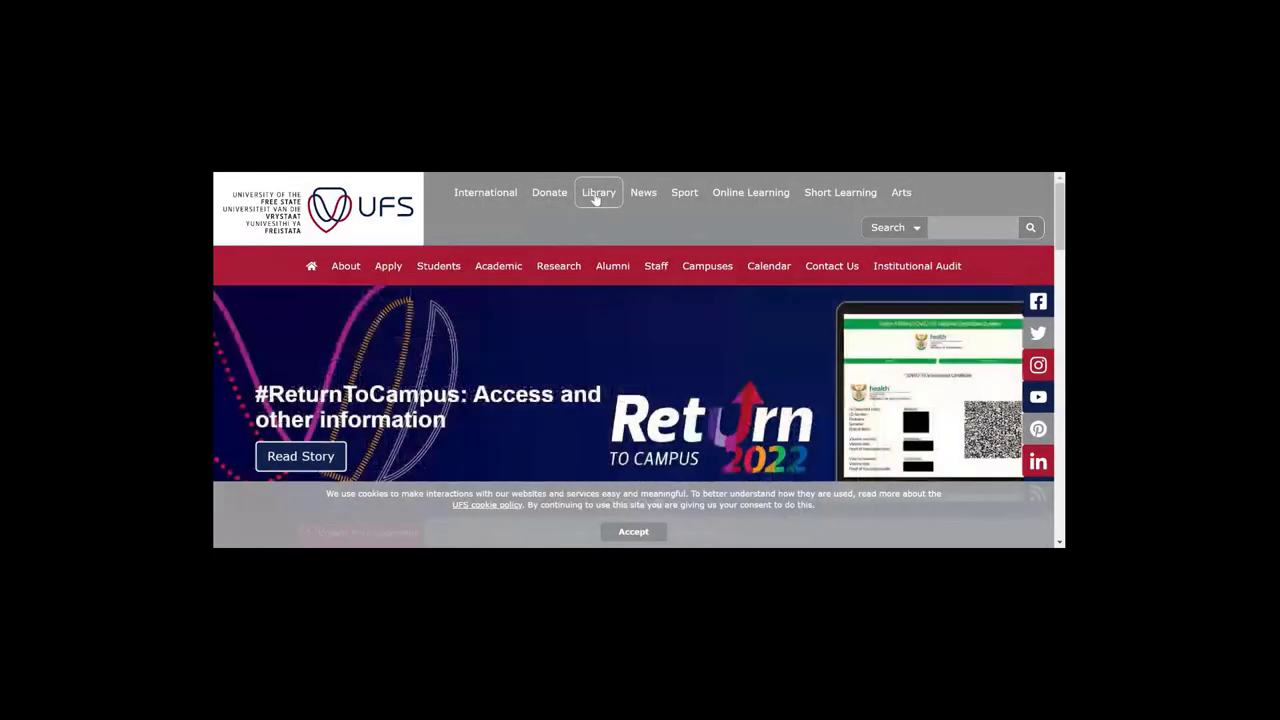
# Step: Open the university's Library site and go to its Electronic Resources
pyautogui.click(597, 193)
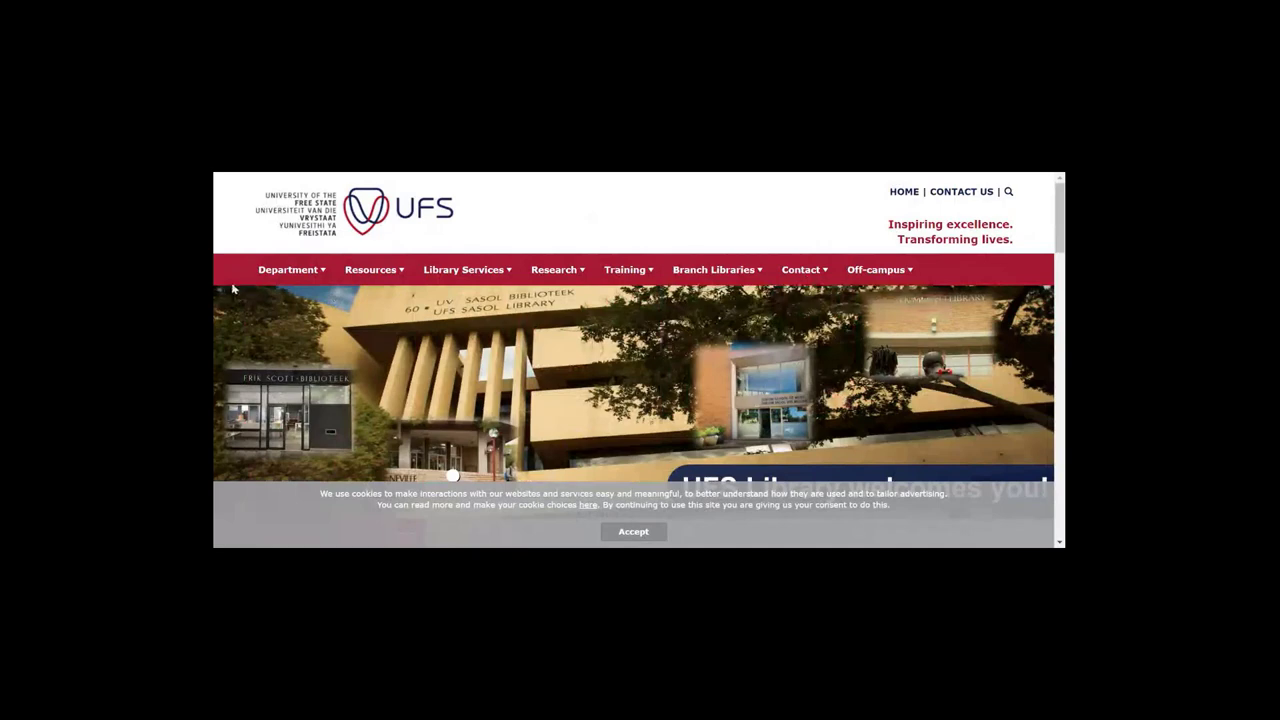
pyautogui.moveTo(254, 284)
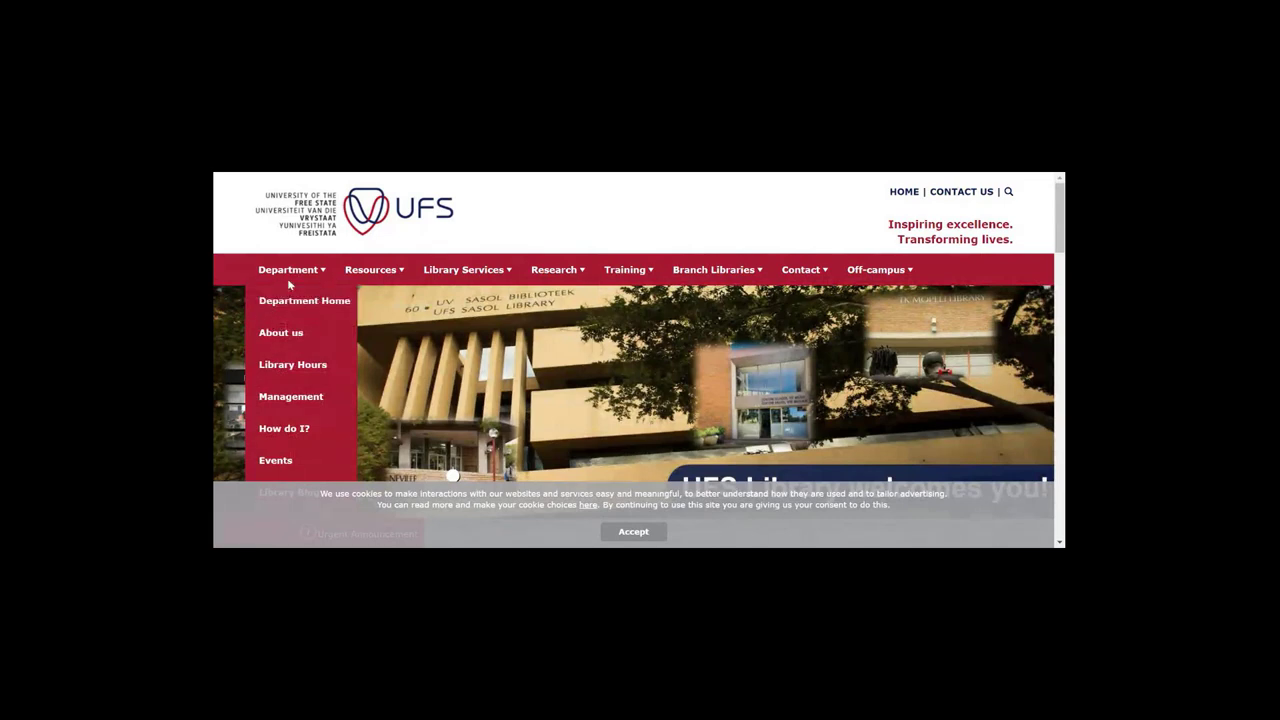
pyautogui.moveTo(372, 276)
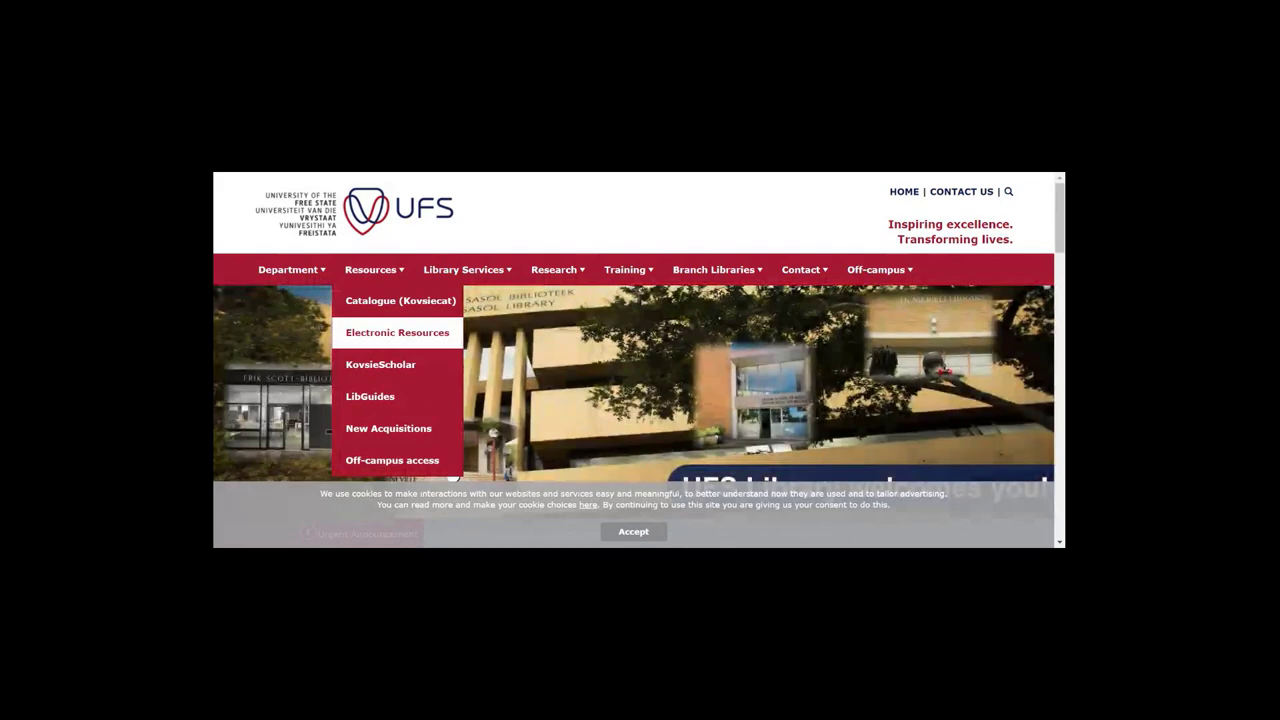
pyautogui.click(400, 335)
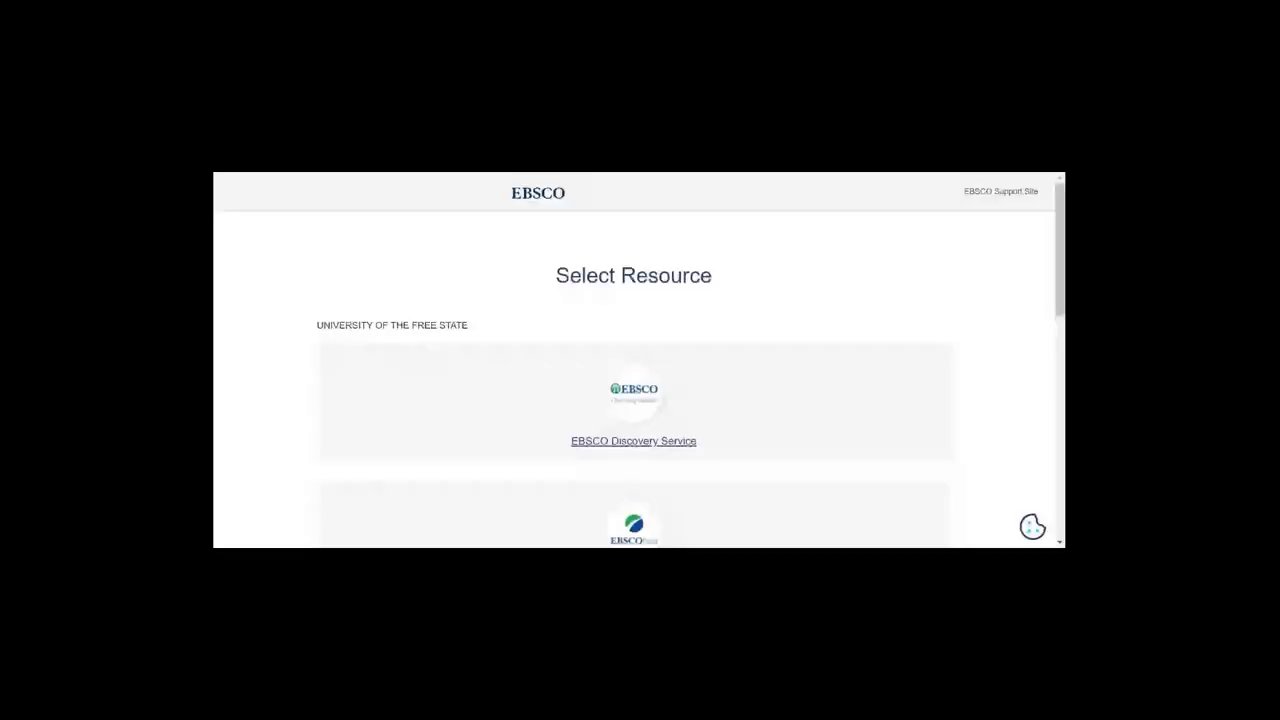
# Step: Choose EBSCO Discovery Service from the University of the Free State resources
pyautogui.scroll(-1, 737, 449)
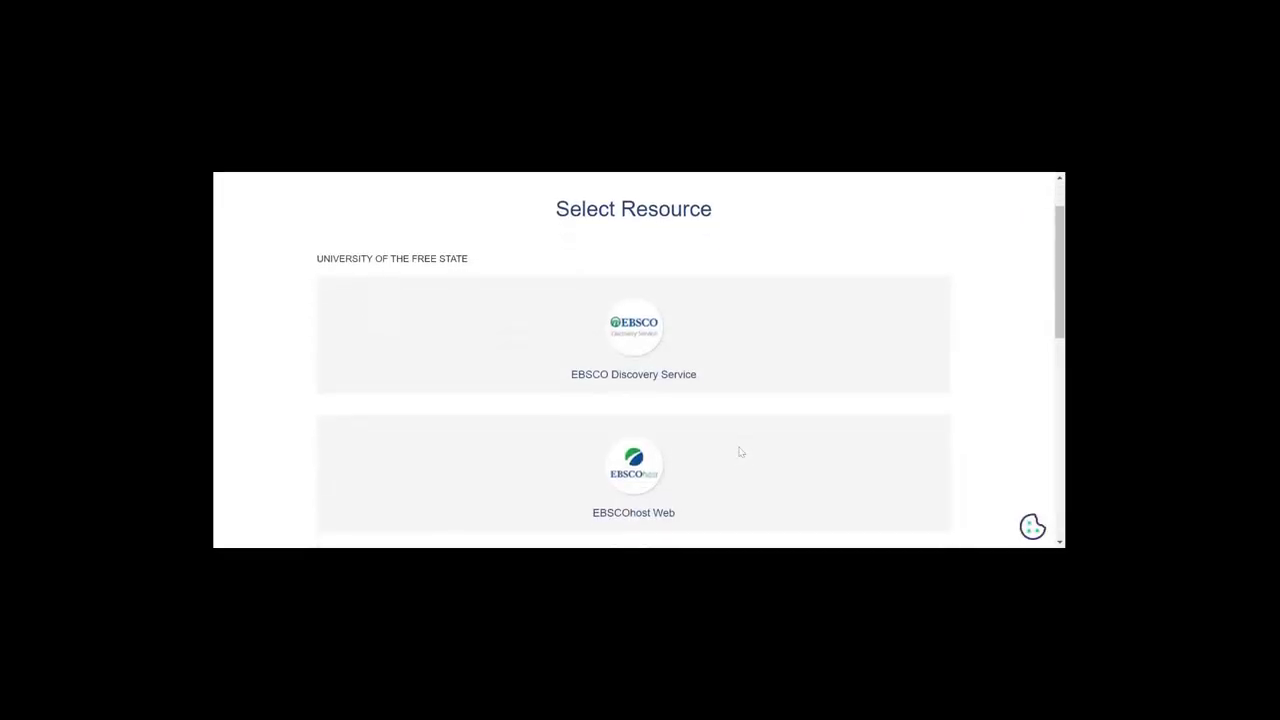
pyautogui.scroll(1, 738, 446)
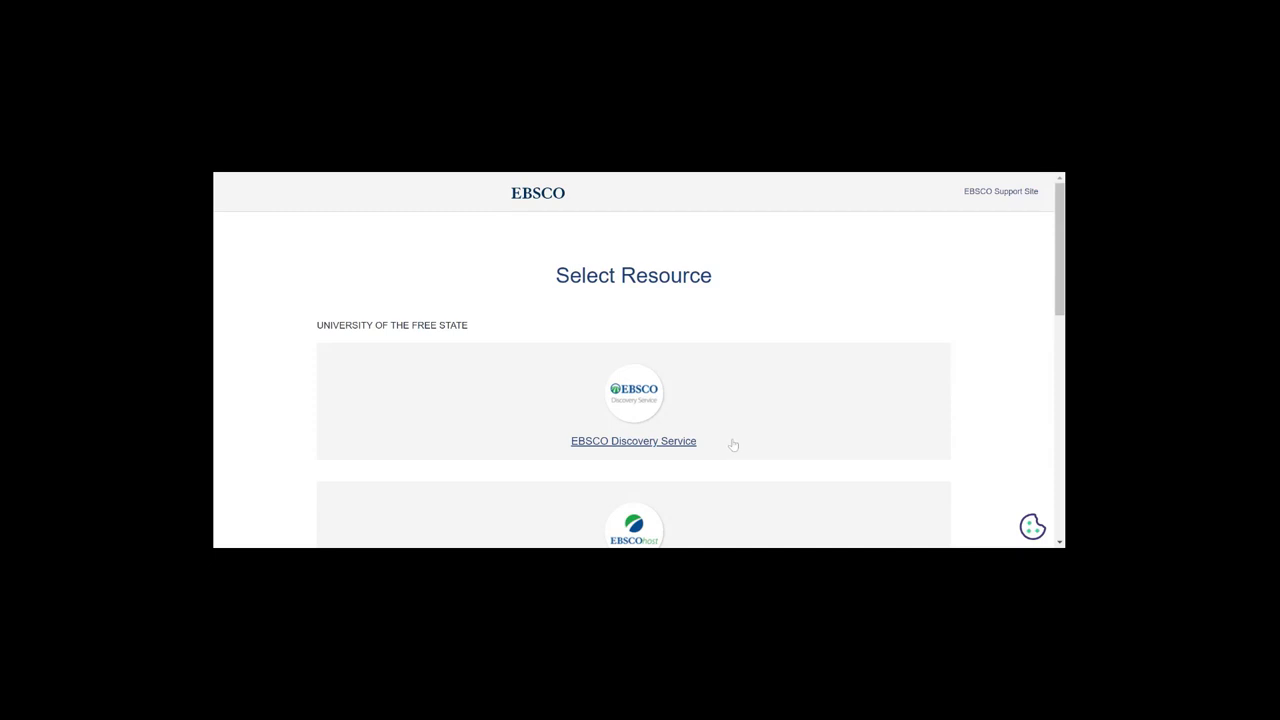
pyautogui.click(623, 443)
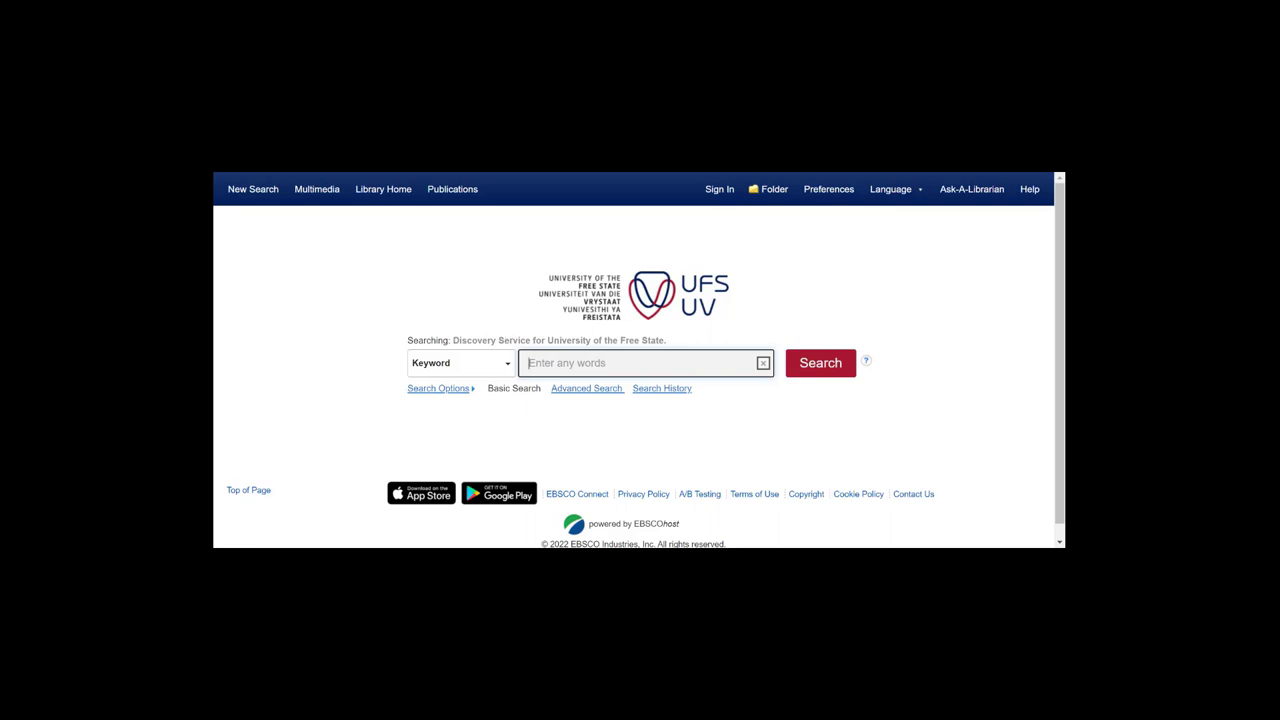
# Step: Run a Keyword search for "Social media AND education" in the discovery service
pyautogui.click(509, 366)
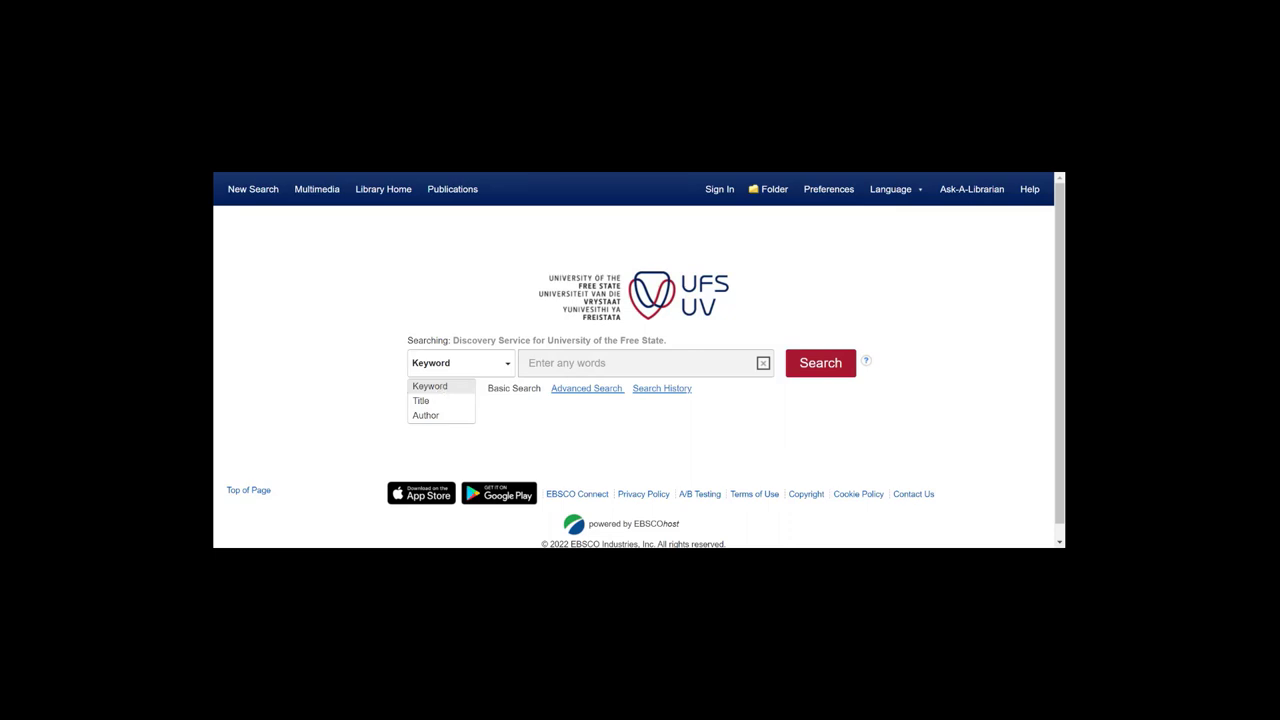
pyautogui.click(445, 390)
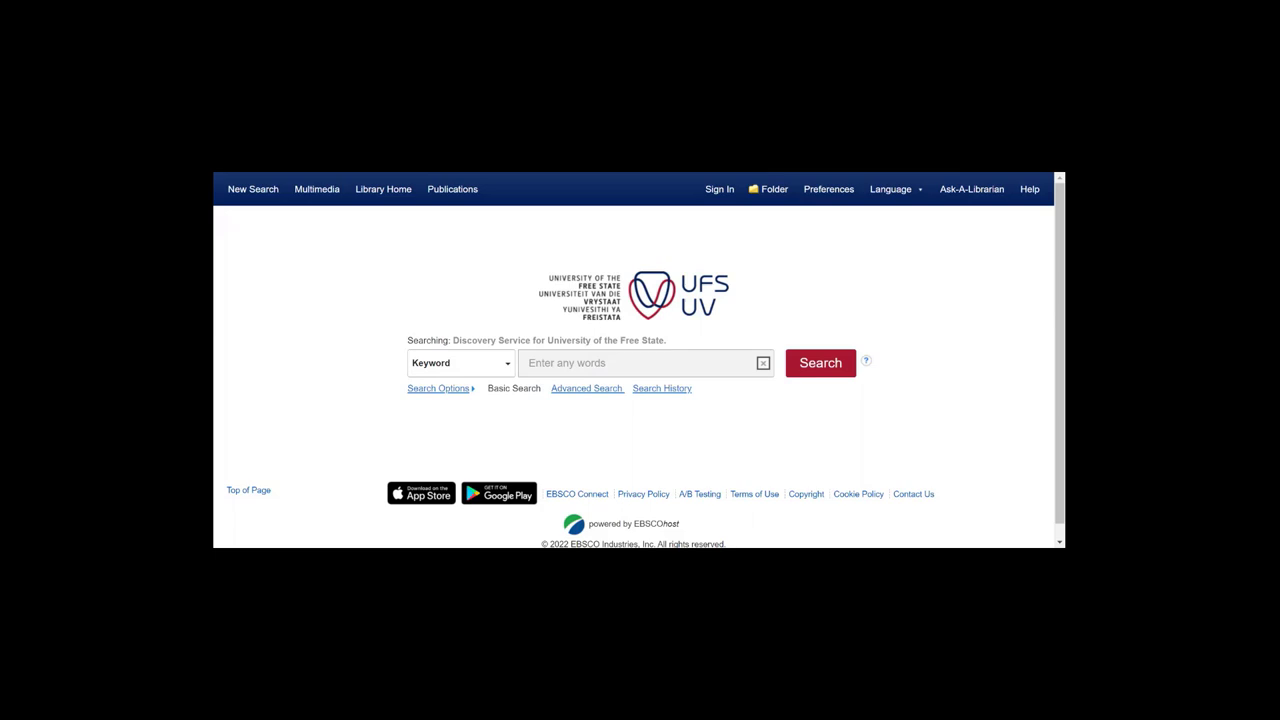
pyautogui.click(640, 363)
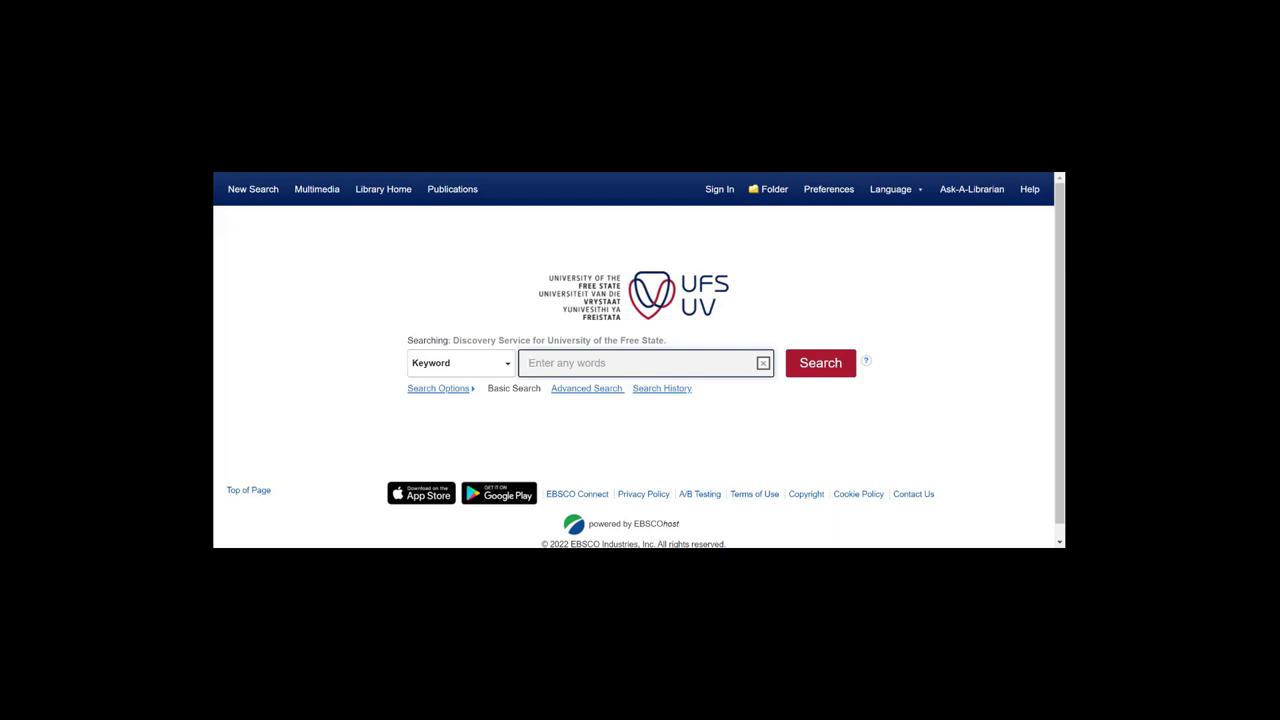
pyautogui.write('Social media AND education')
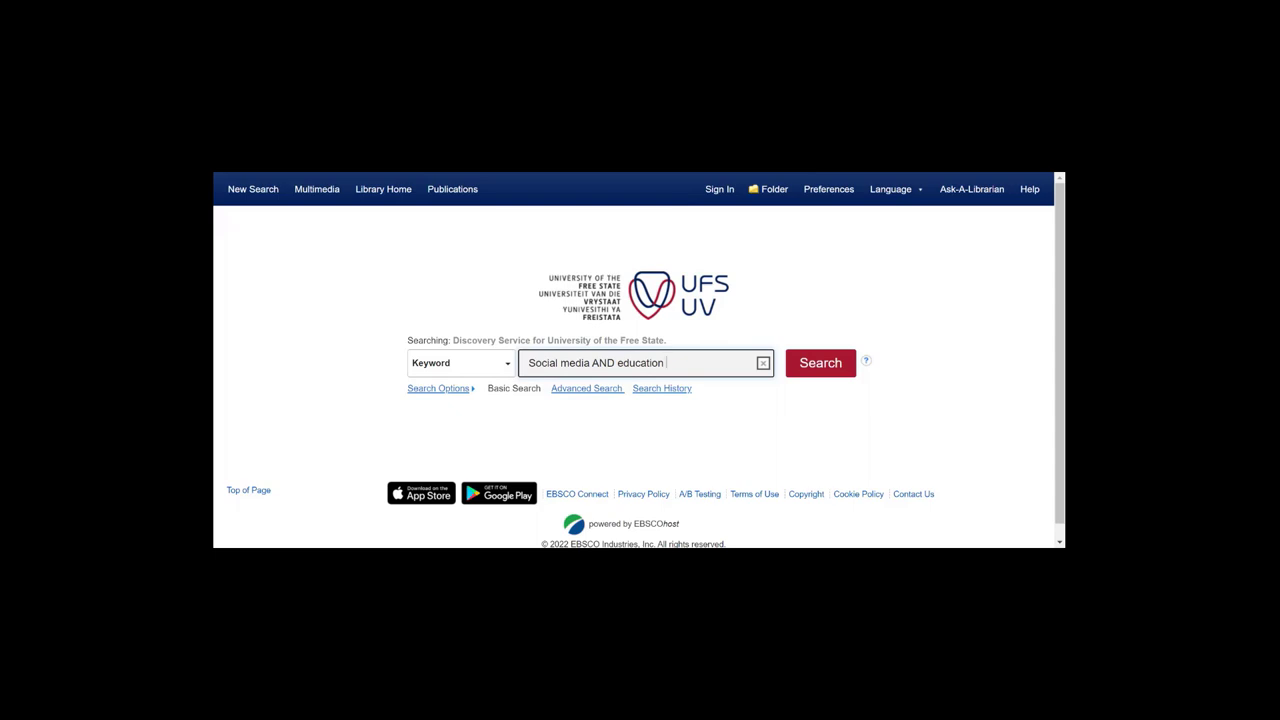
pyautogui.click(824, 366)
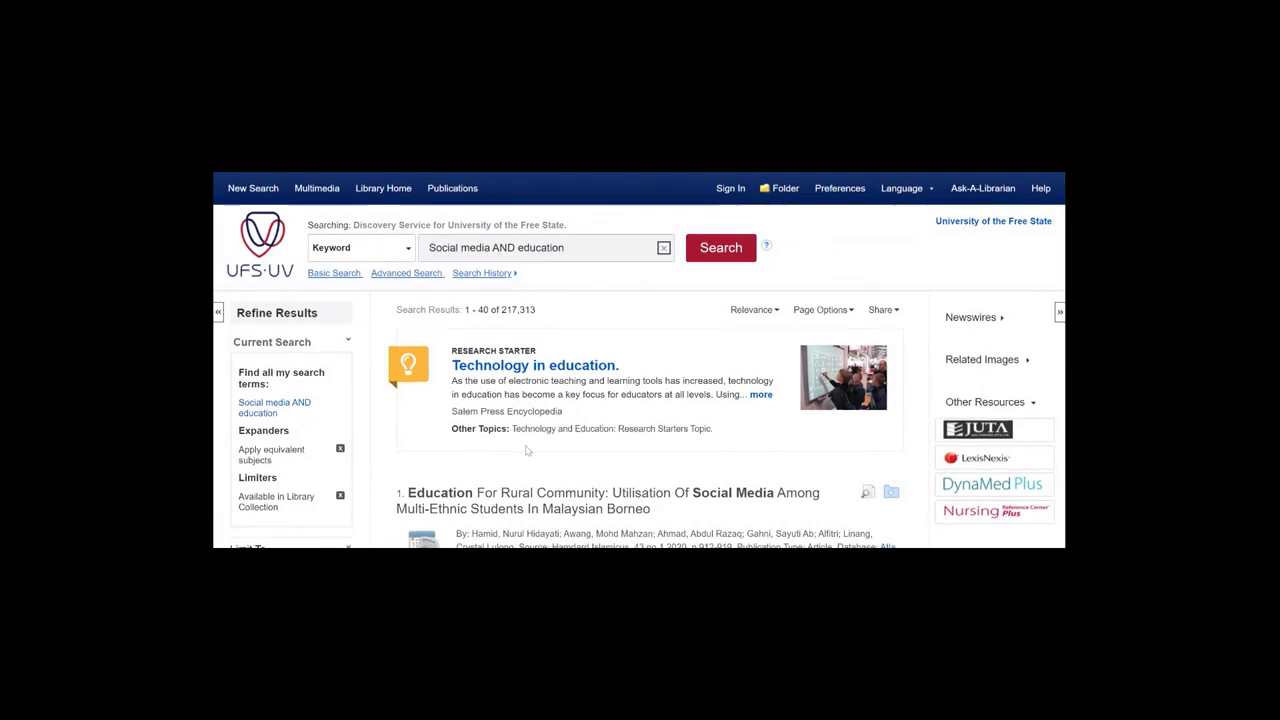
# Step: Examine the search results, the total number of hits and the options for refining the results
pyautogui.scroll(-1, 527, 451)
pyautogui.scroll(-5, 527, 451)
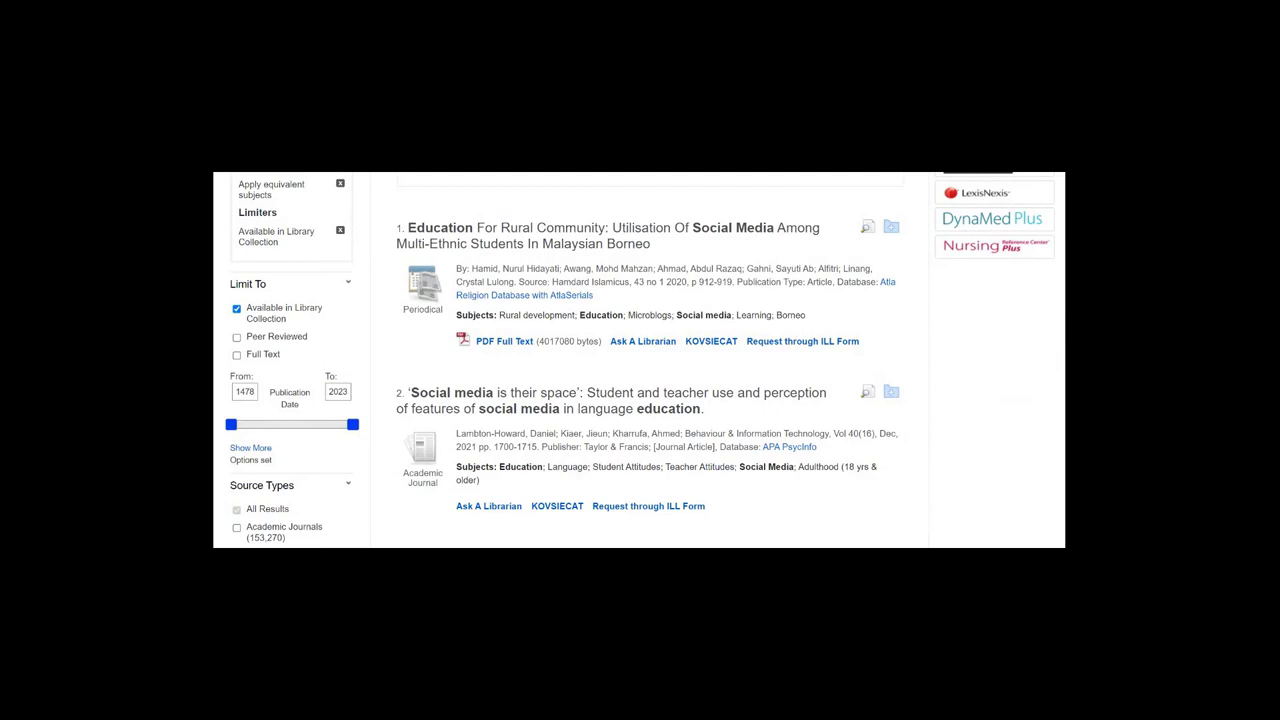
pyautogui.scroll(1, 640, 360)
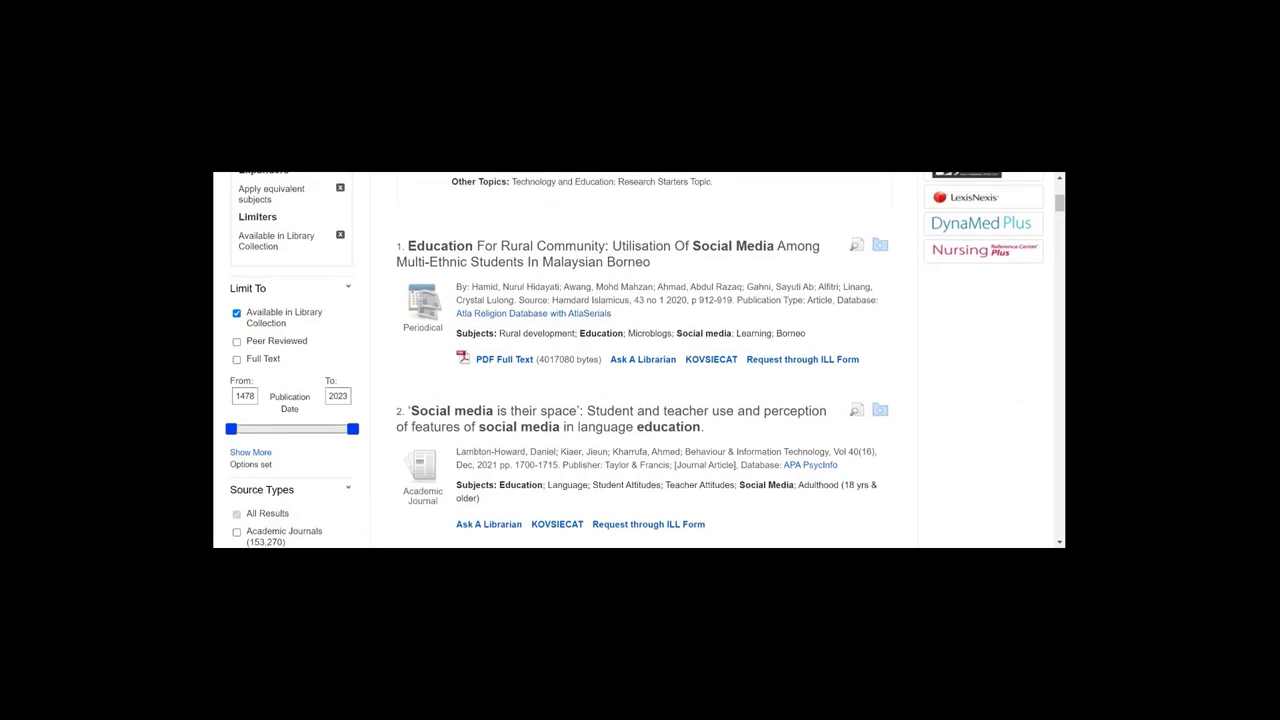
pyautogui.scroll(4, 634, 360)
pyautogui.scroll(3, 500, 372)
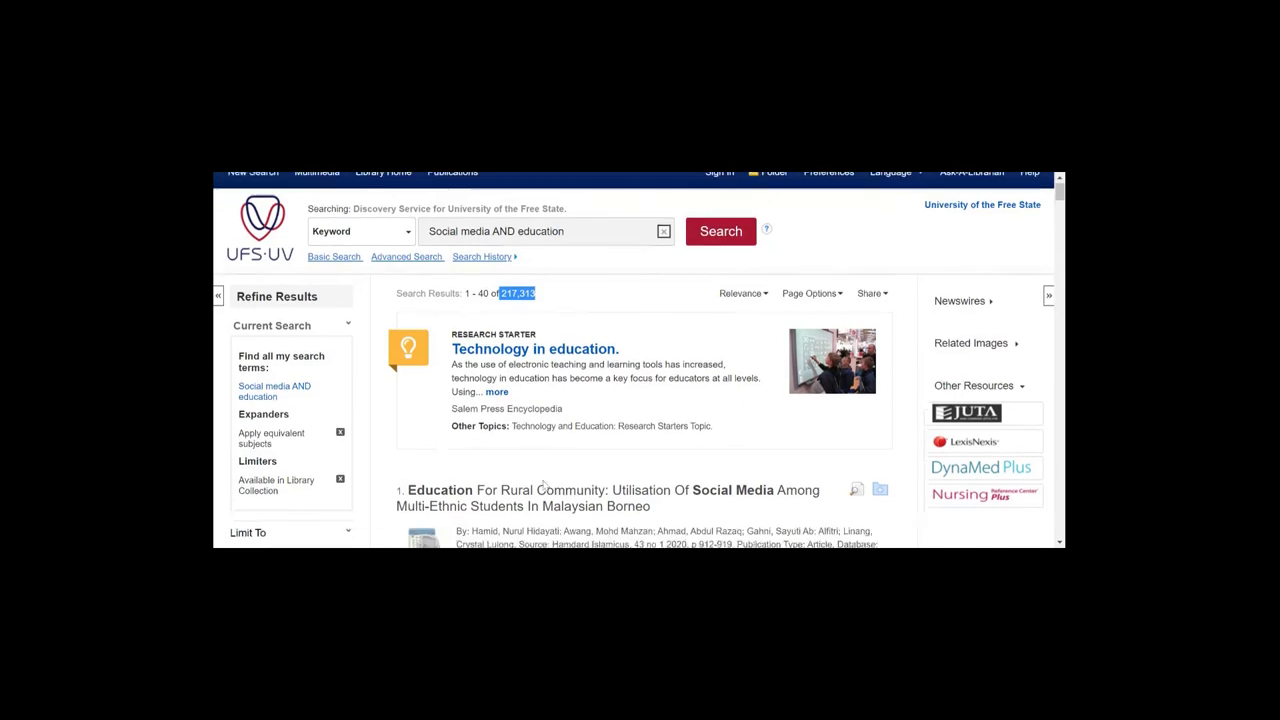
pyautogui.scroll(-1, 544, 485)
pyautogui.scroll(-1, 544, 485)
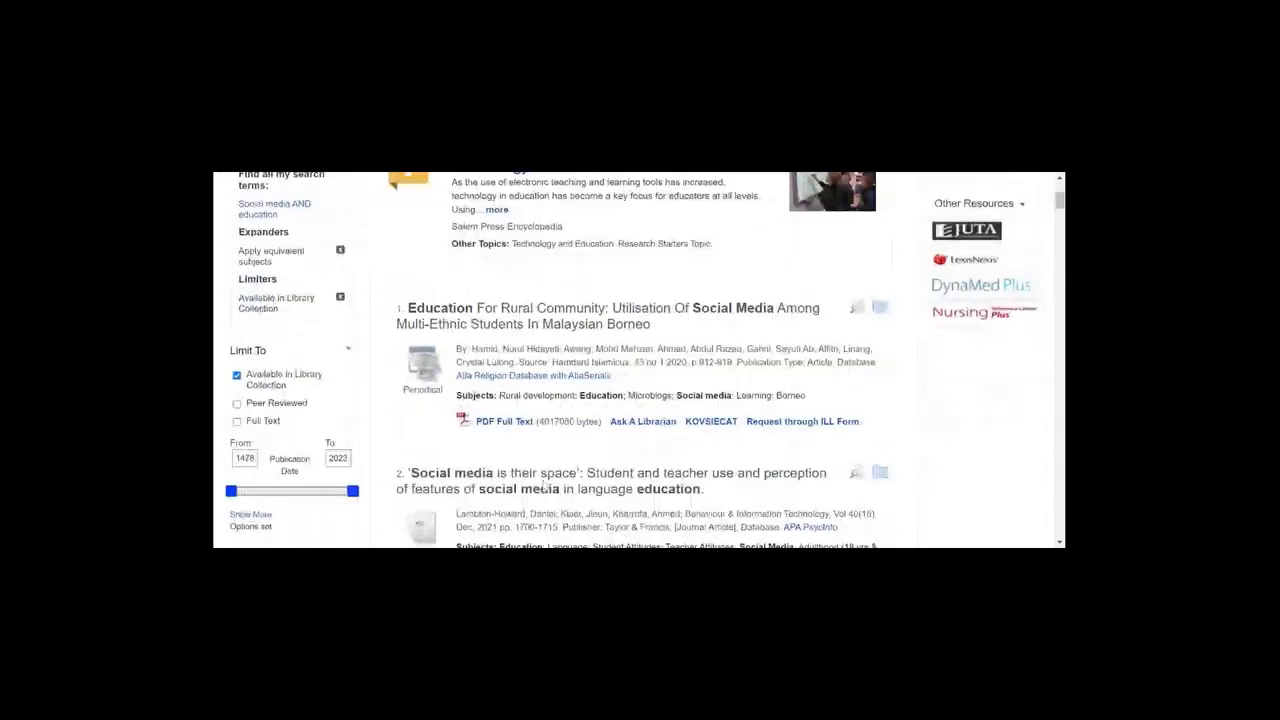
pyautogui.scroll(1, 544, 486)
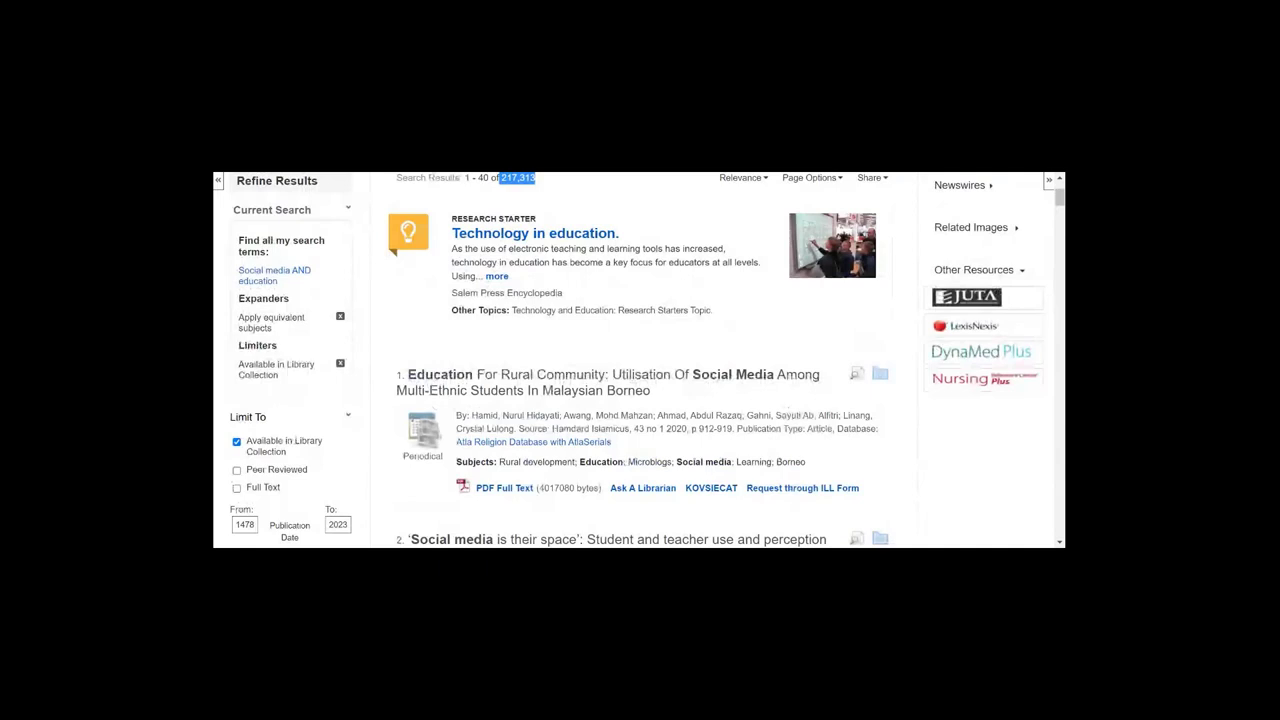
pyautogui.scroll(1, 288, 395)
pyautogui.scroll(-1, 288, 395)
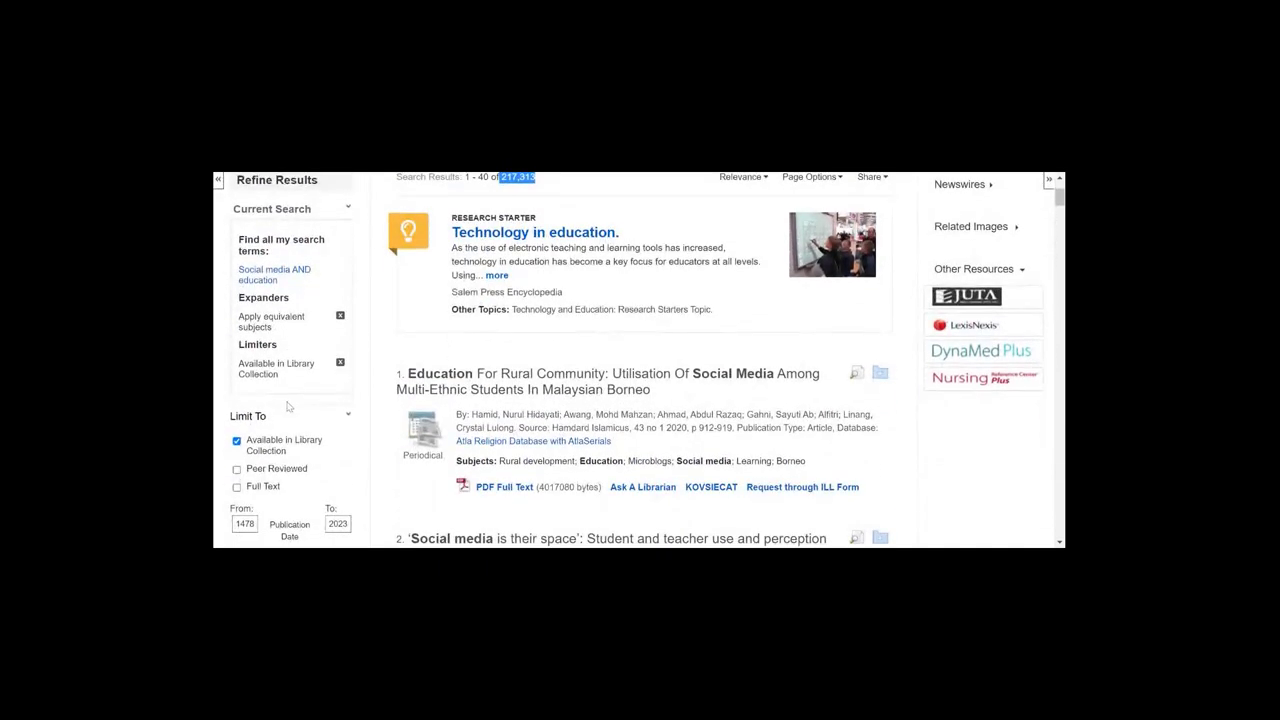
# Step: Limit the results to publication dates starting from 2018
pyautogui.scroll(-1, 288, 405)
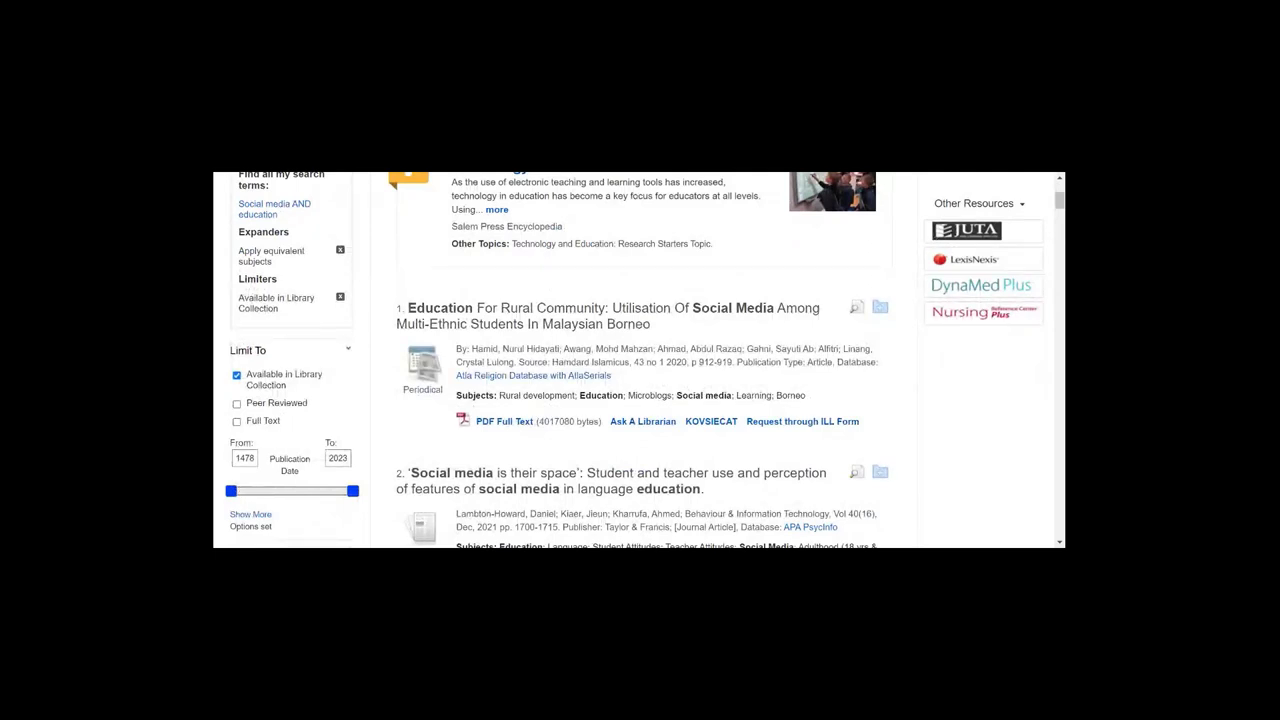
pyautogui.click(245, 458)
pyautogui.press('BackSpace')
pyautogui.press('BackSpace')
pyautogui.press('BackSpace')
pyautogui.press('BackSpace')
pyautogui.write('2018')
pyautogui.click(349, 460)
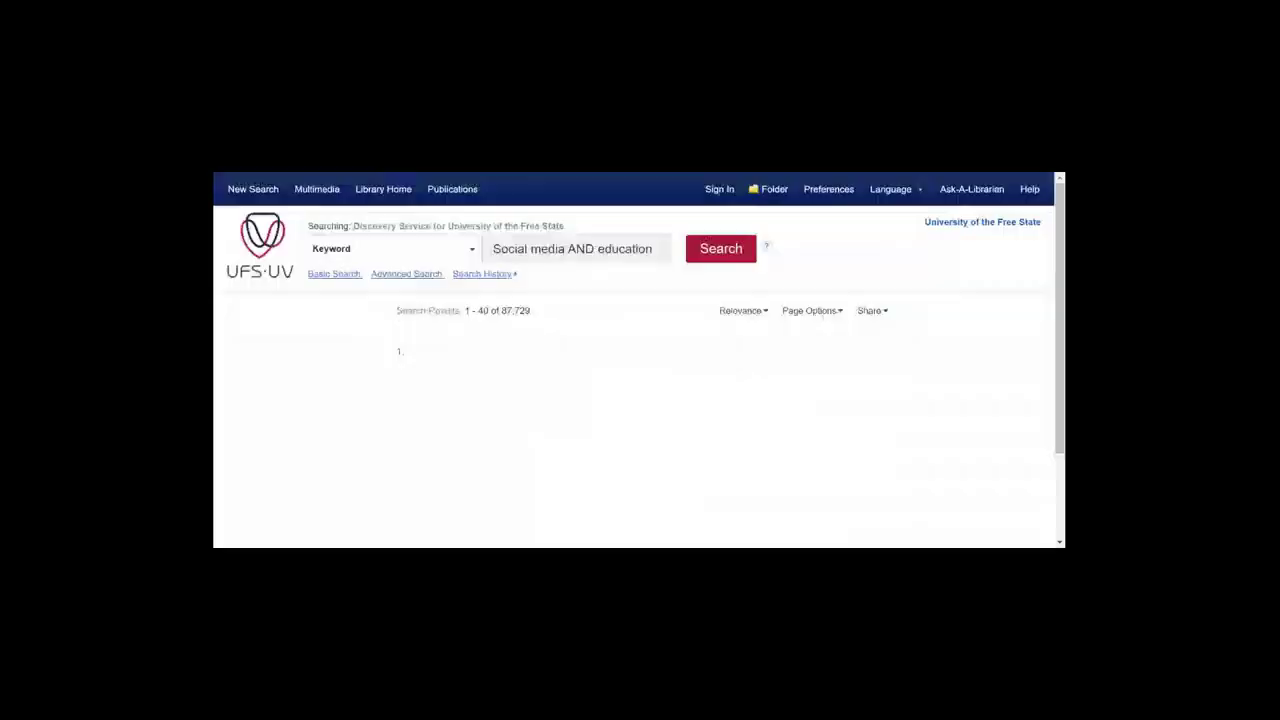
# Step: Restrict the results to the Academic Journals source type
pyautogui.scroll(-4, 378, 449)
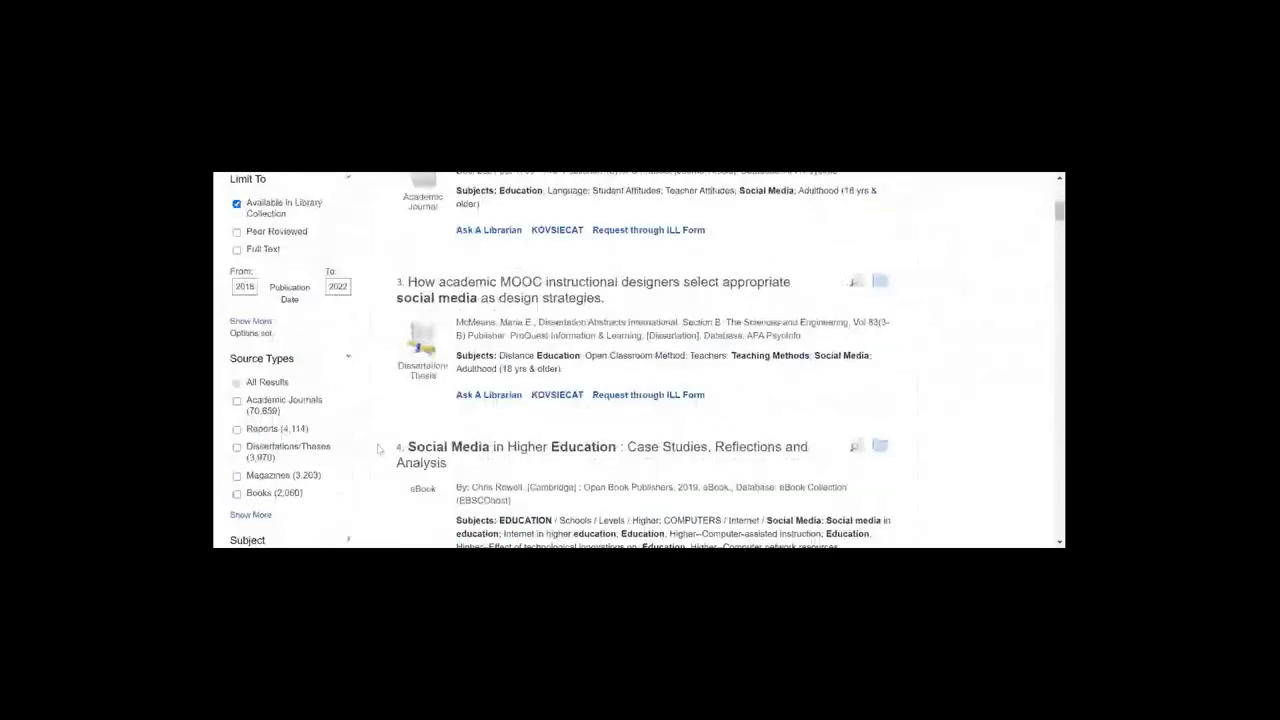
pyautogui.scroll(1, 378, 449)
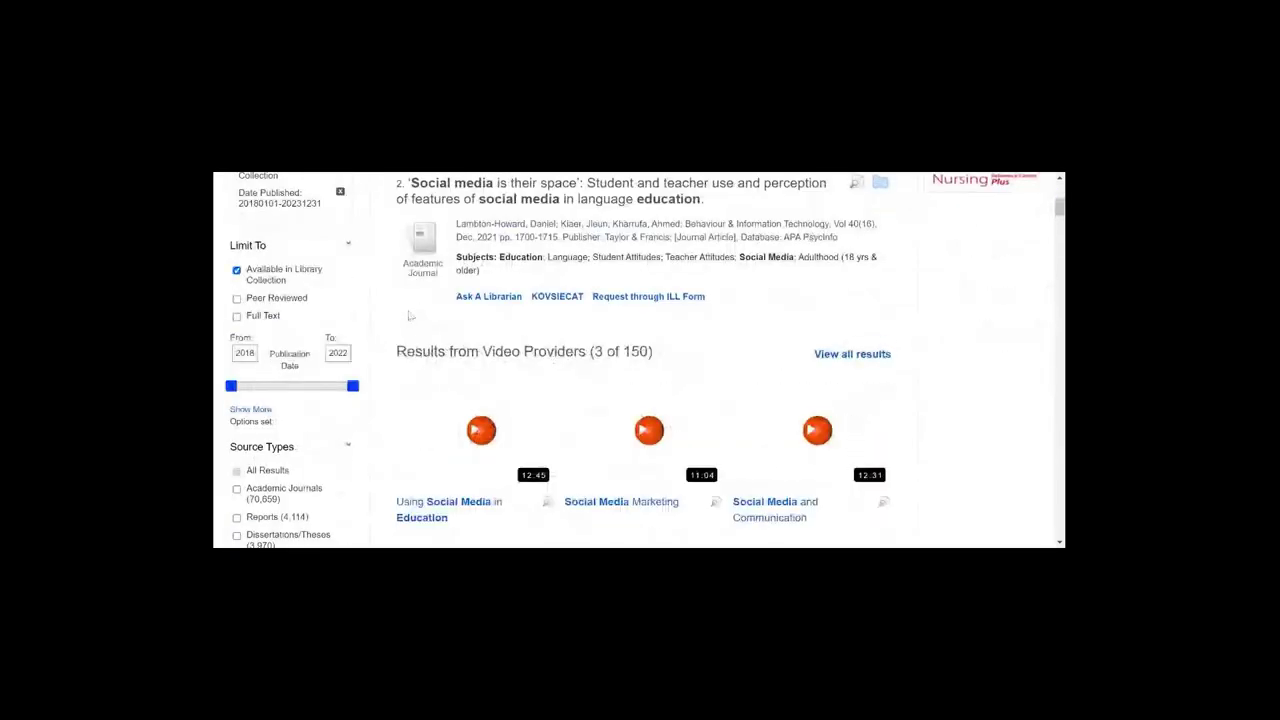
pyautogui.scroll(2, 409, 316)
pyautogui.scroll(3, 480, 330)
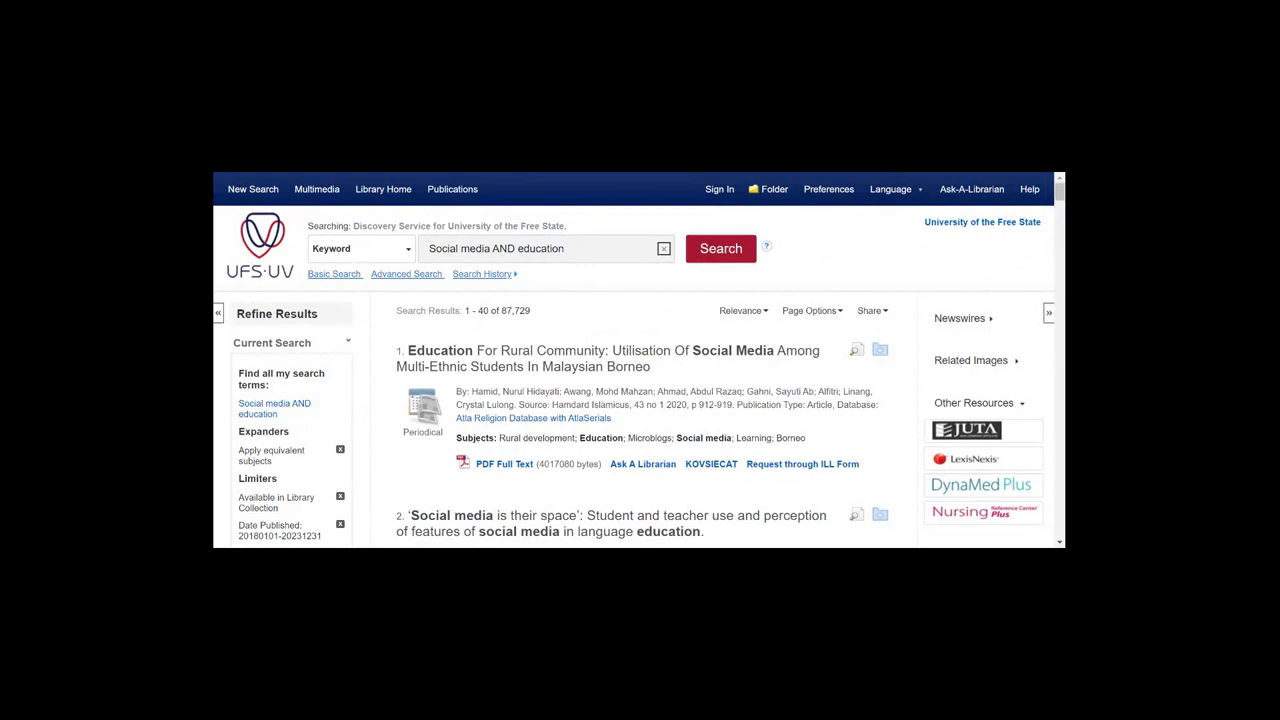
pyautogui.scroll(-5, 516, 323)
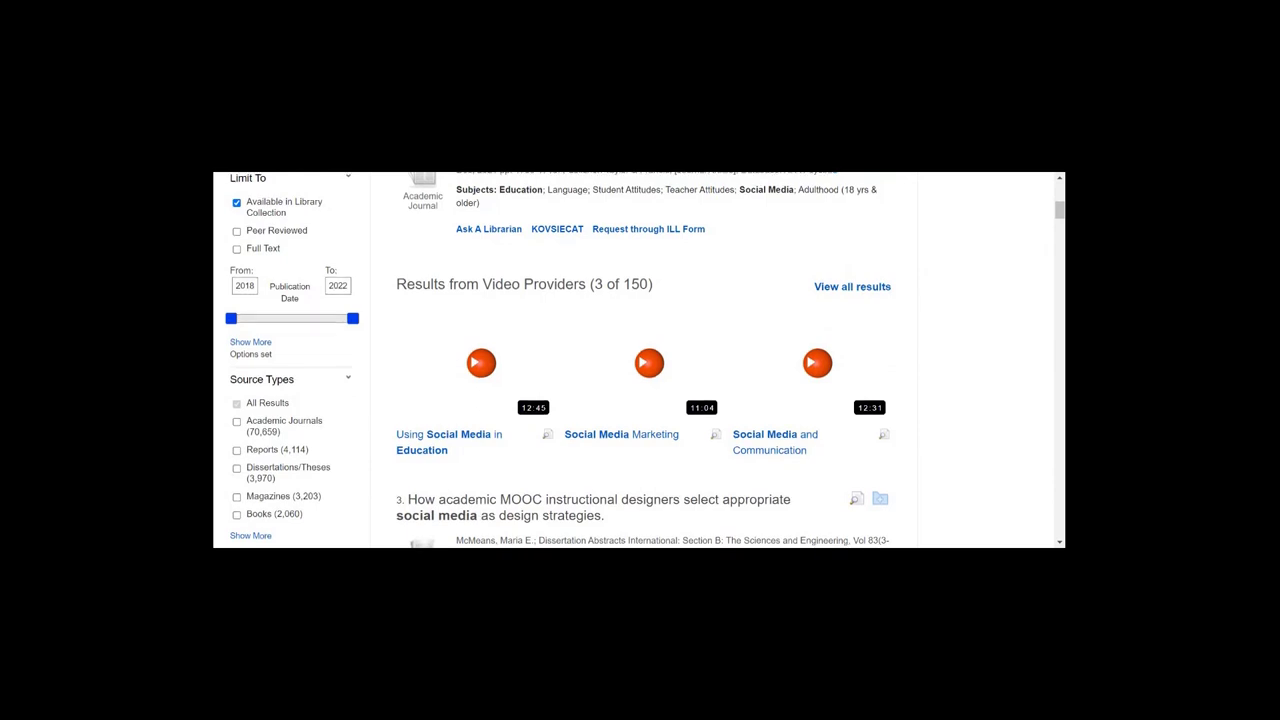
pyautogui.scroll(-2, 260, 280)
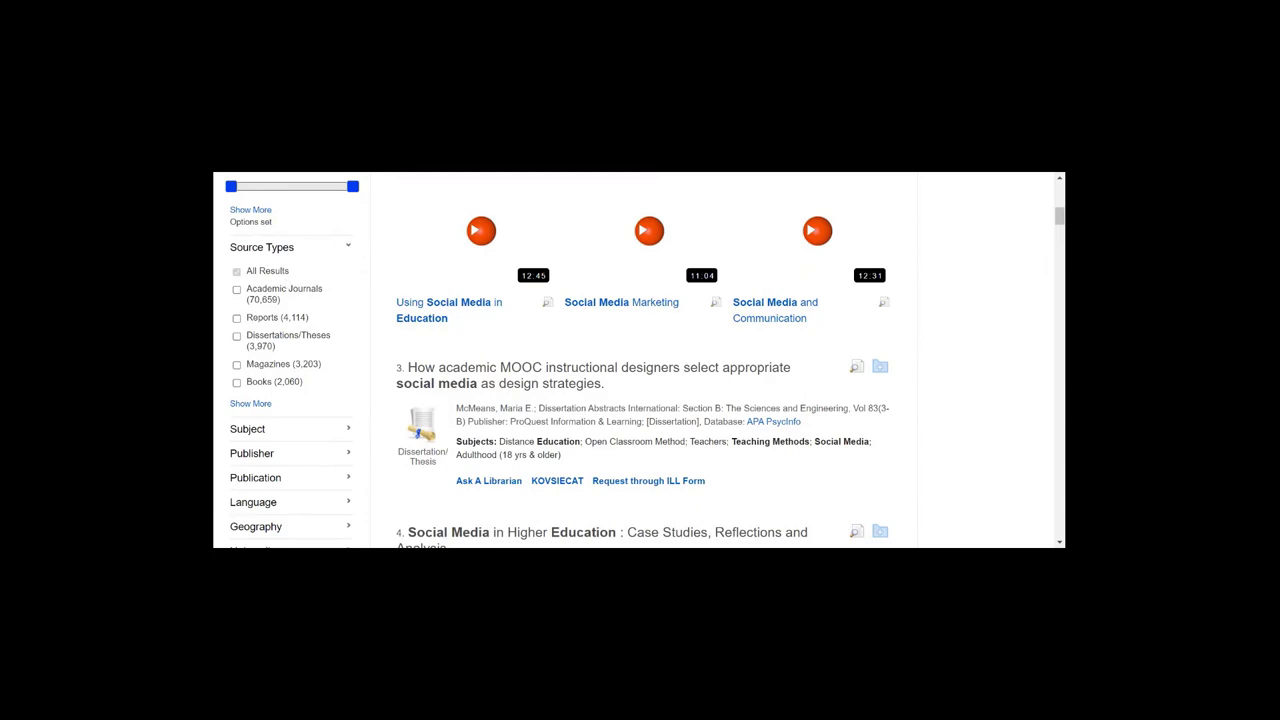
pyautogui.click(237, 290)
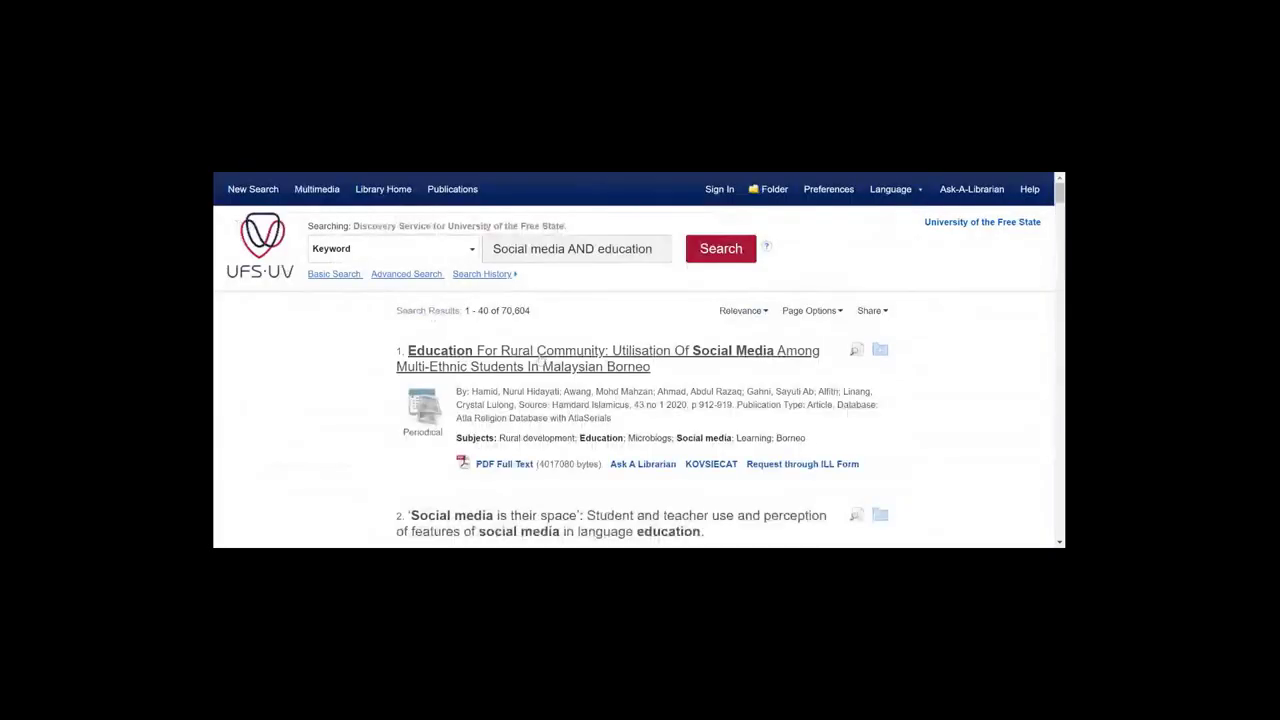
# Step: Expand the Language filter and limit the results to English
pyautogui.scroll(-1, 537, 357)
pyautogui.scroll(-3, 281, 256)
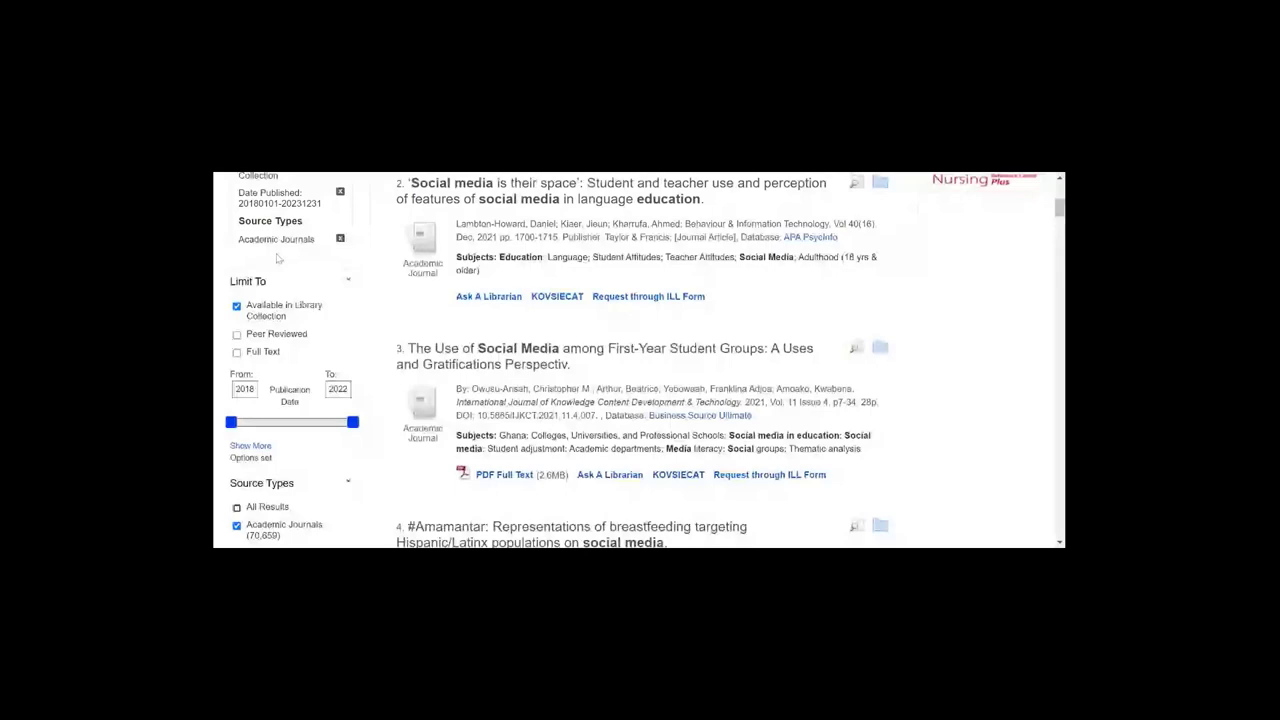
pyautogui.scroll(-1, 281, 256)
pyautogui.scroll(-3, 279, 258)
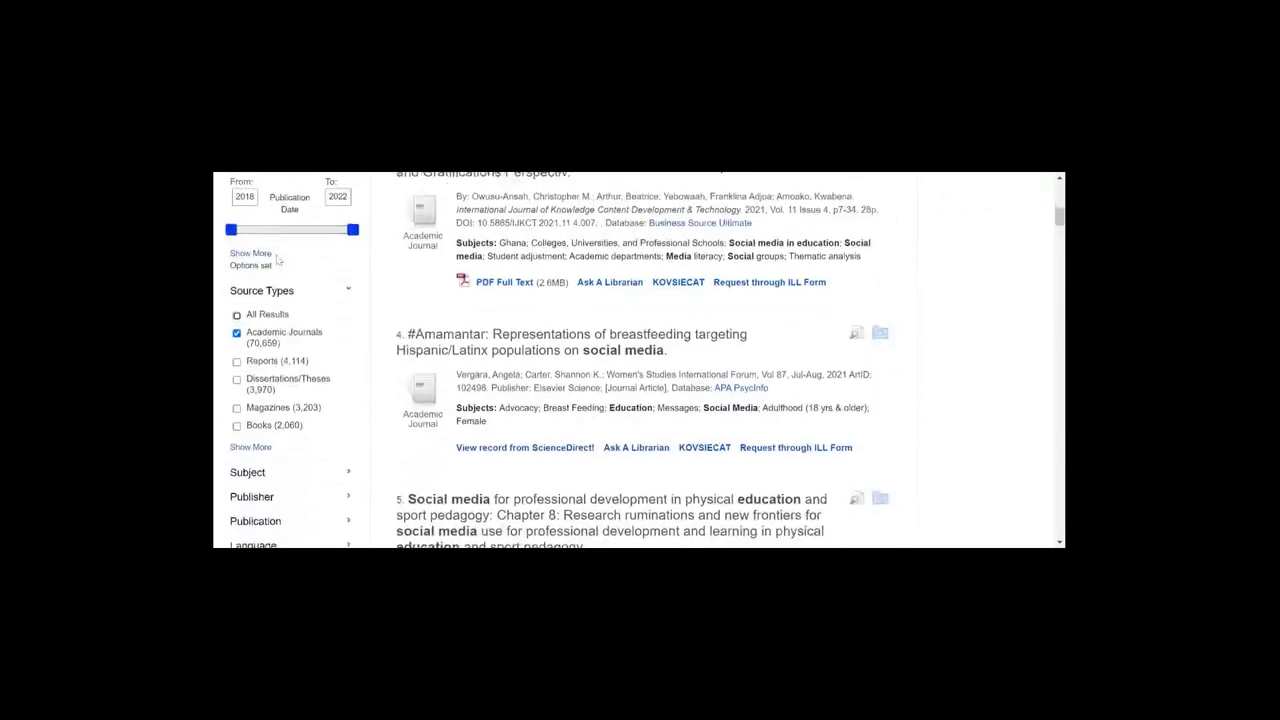
pyautogui.scroll(-3, 278, 258)
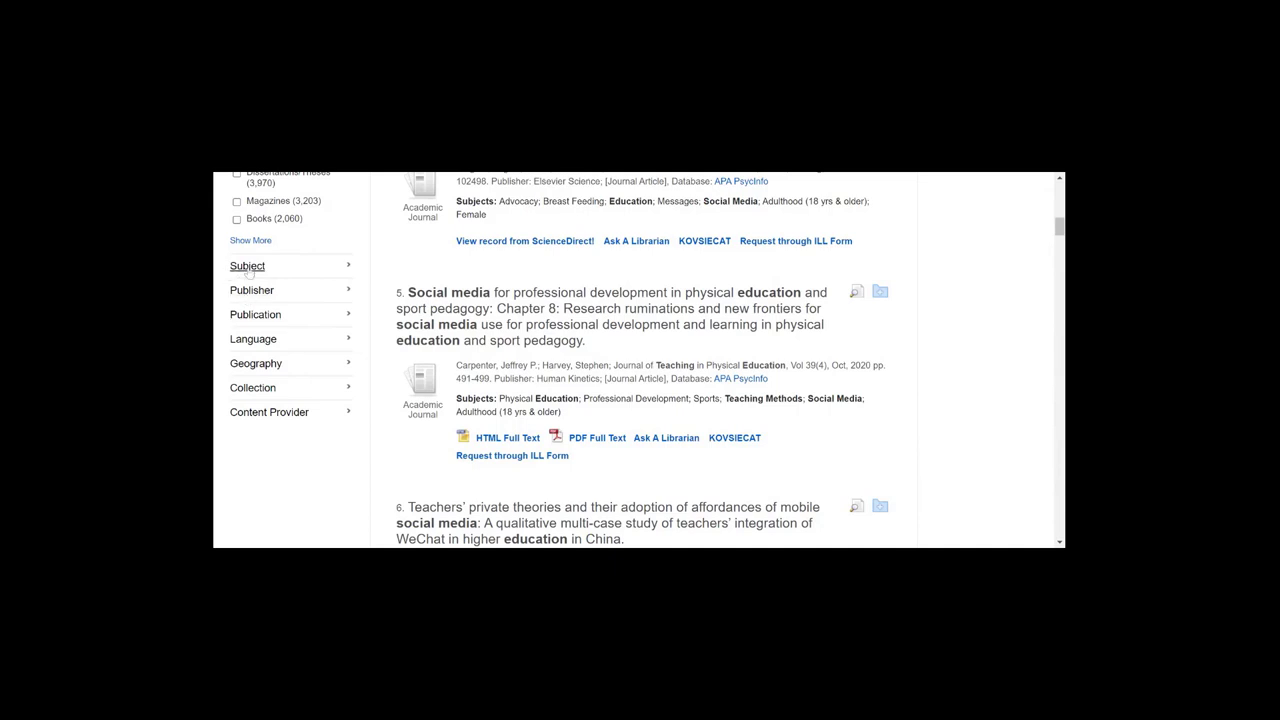
pyautogui.click(288, 341)
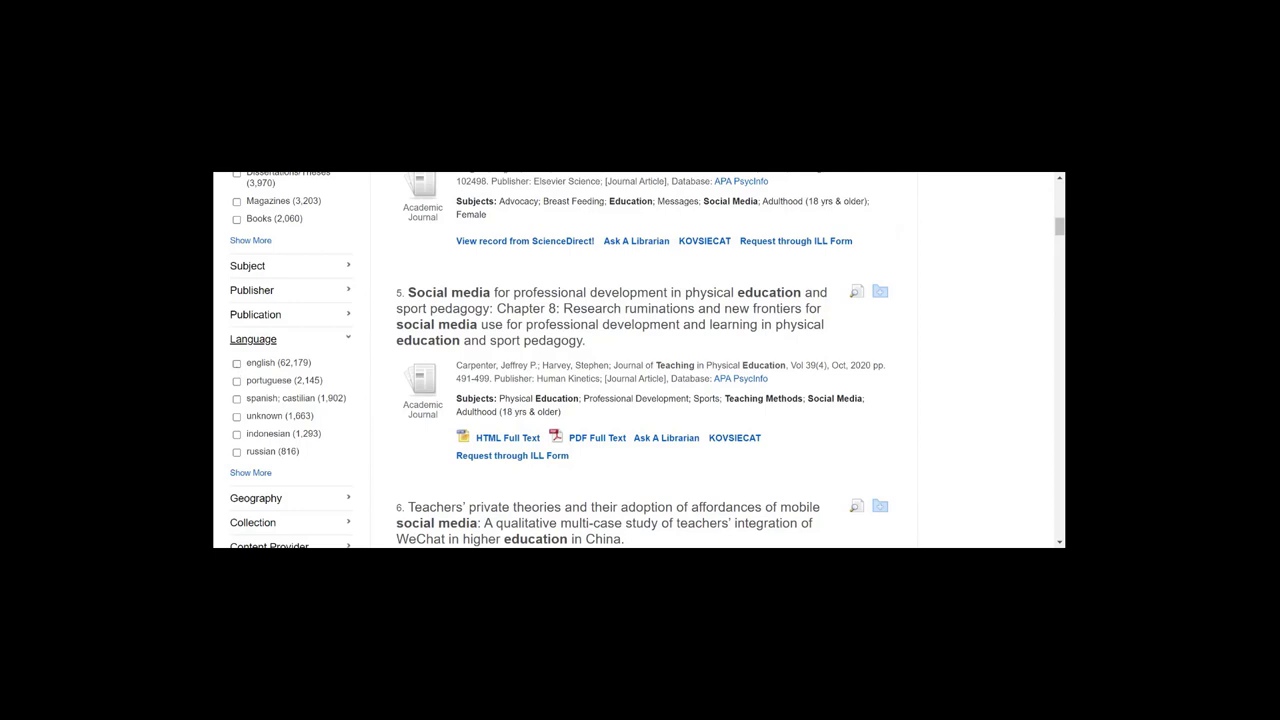
pyautogui.click(237, 363)
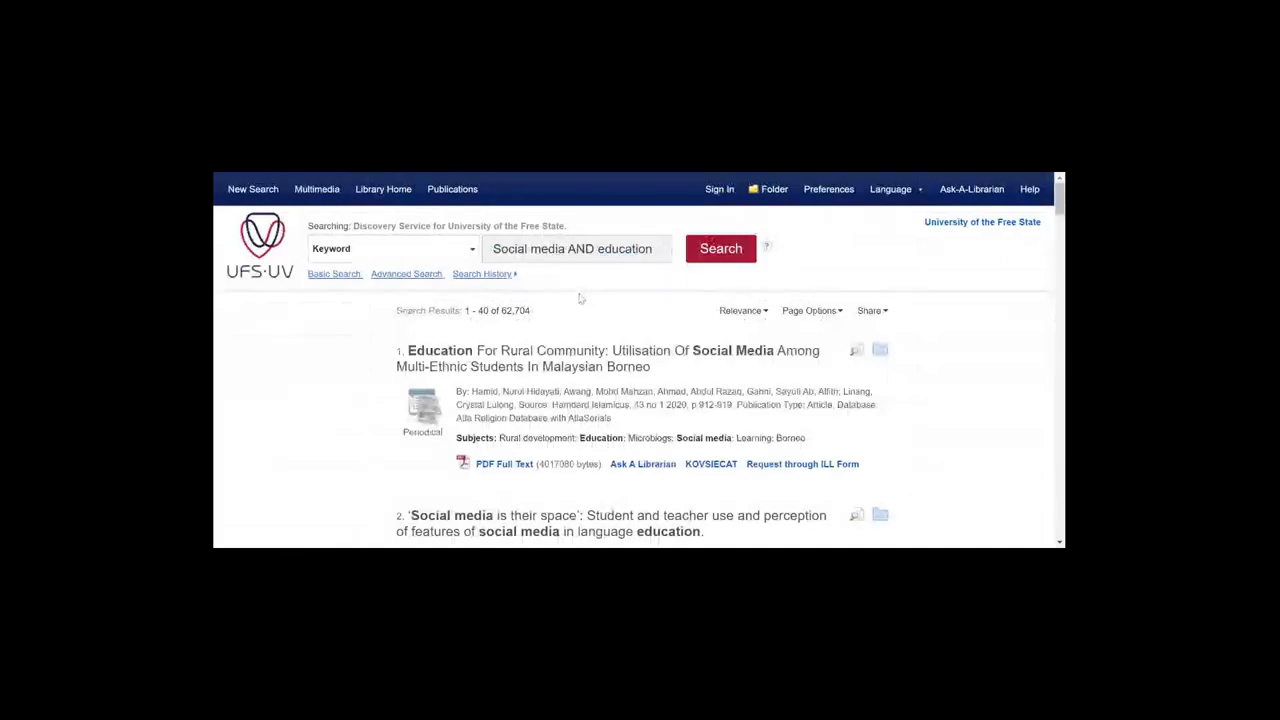
# Step: Examine the filtered search results, comparing the titles, publication details and subjects of the listed articles
pyautogui.scroll(-10, 593, 357)
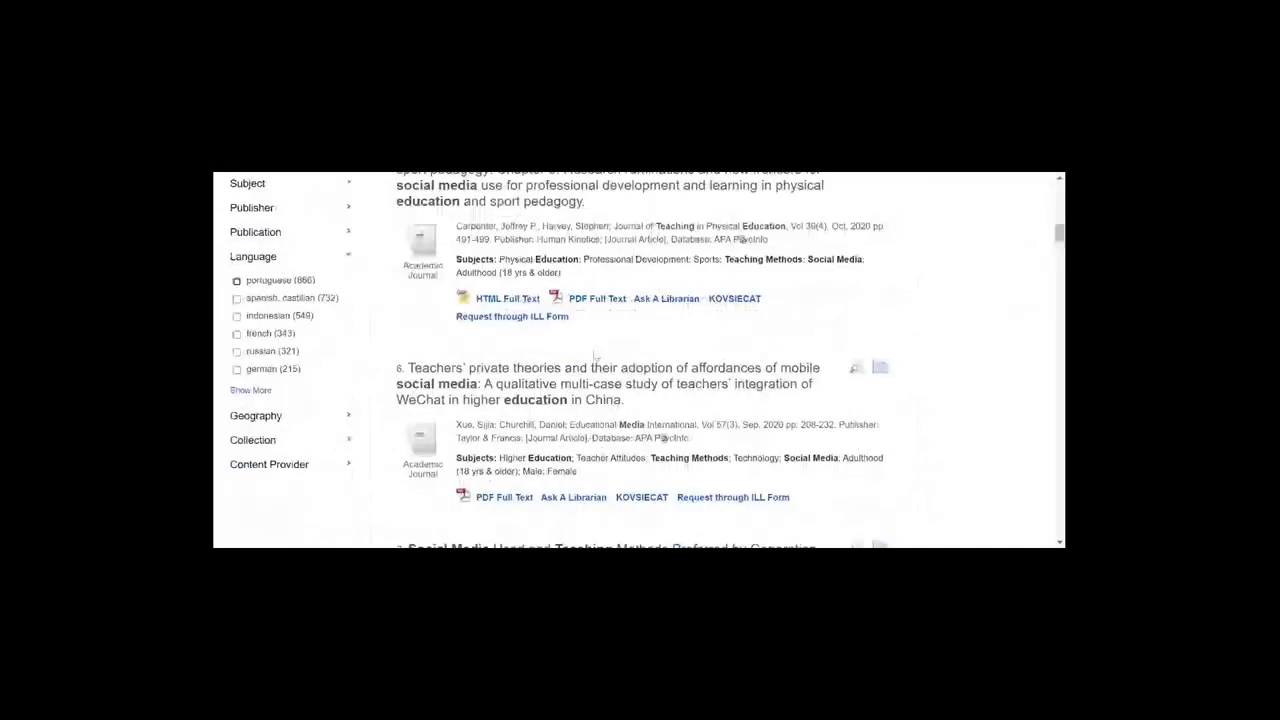
pyautogui.scroll(-1, 593, 357)
pyautogui.scroll(6, 593, 357)
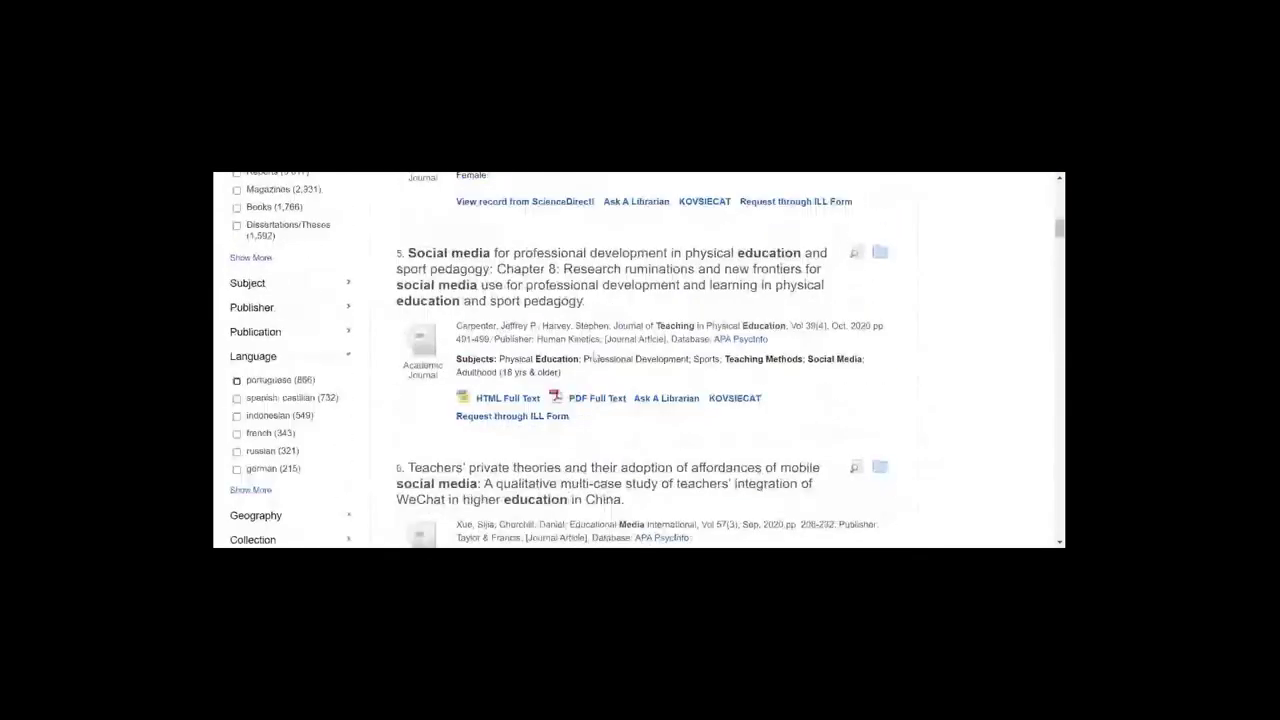
pyautogui.scroll(5, 596, 356)
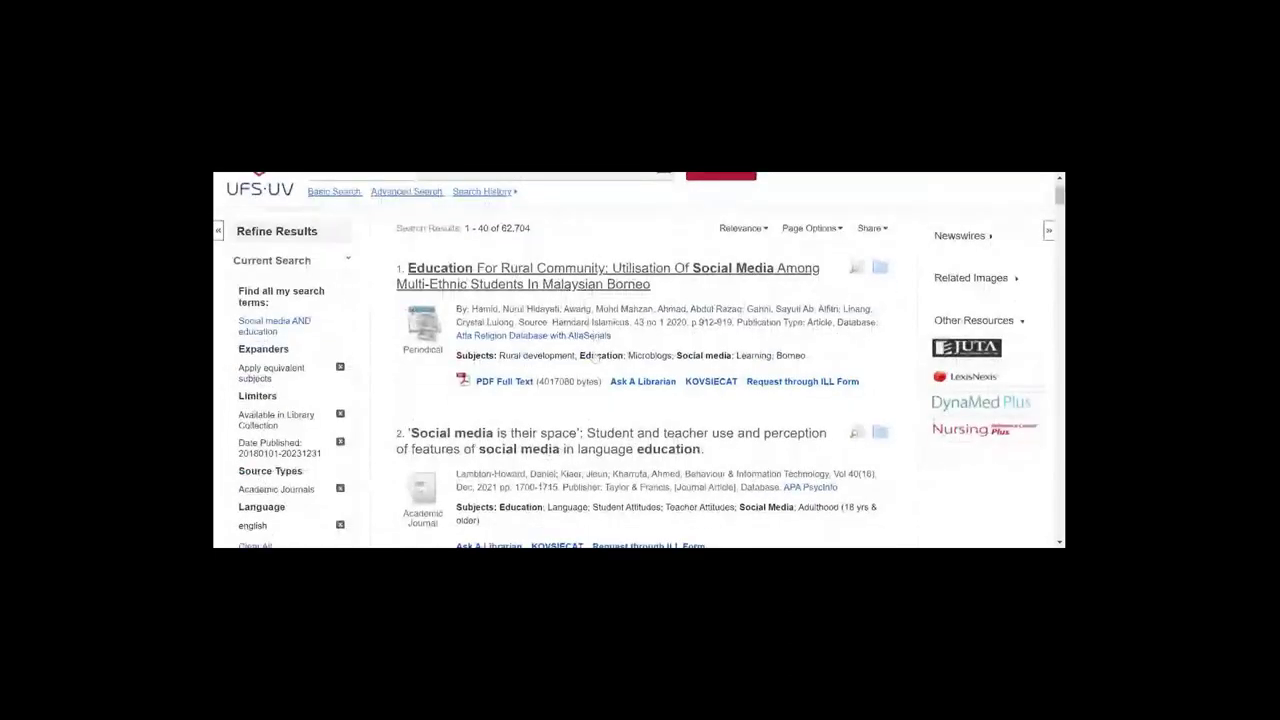
pyautogui.scroll(-1, 595, 359)
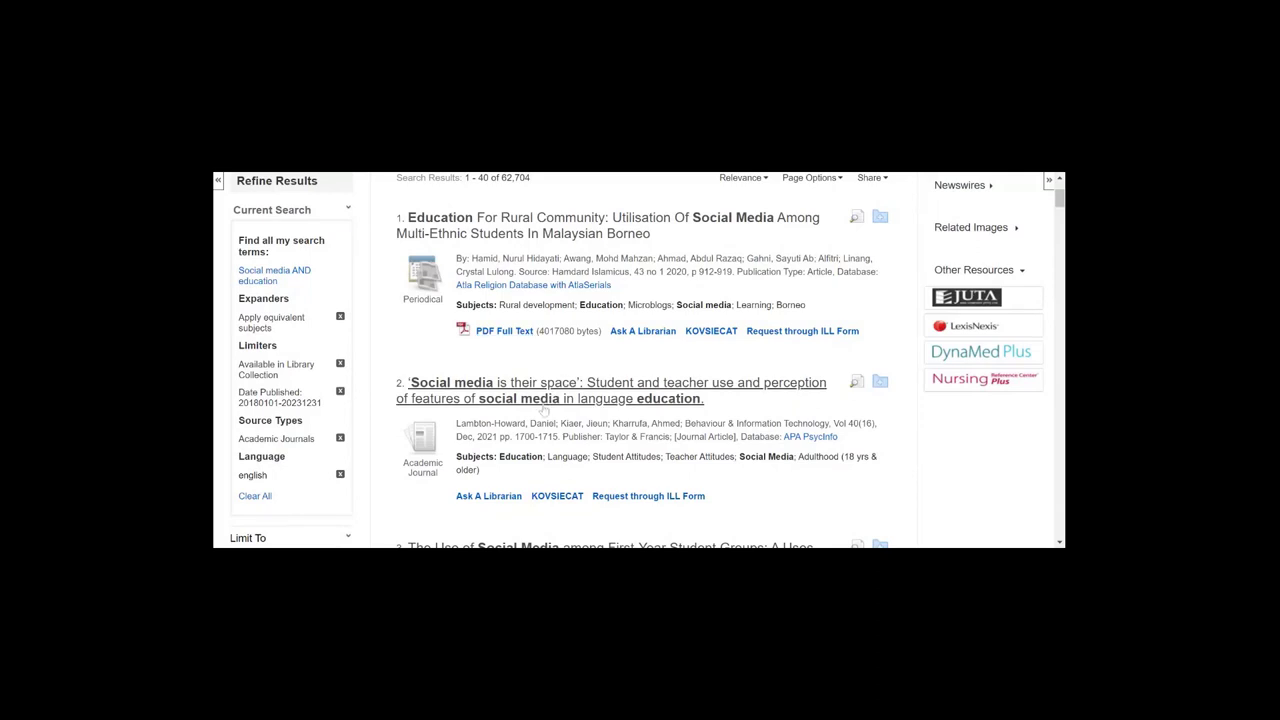
pyautogui.scroll(-3, 500, 400)
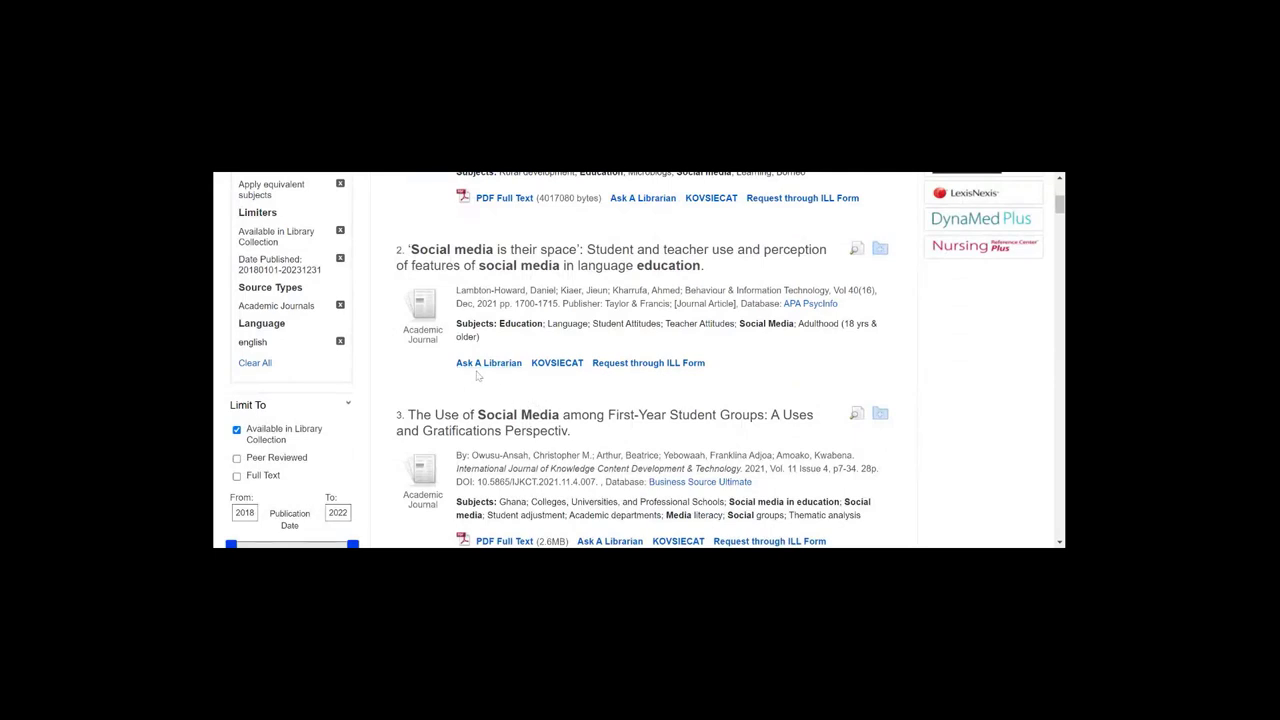
pyautogui.scroll(-1, 497, 377)
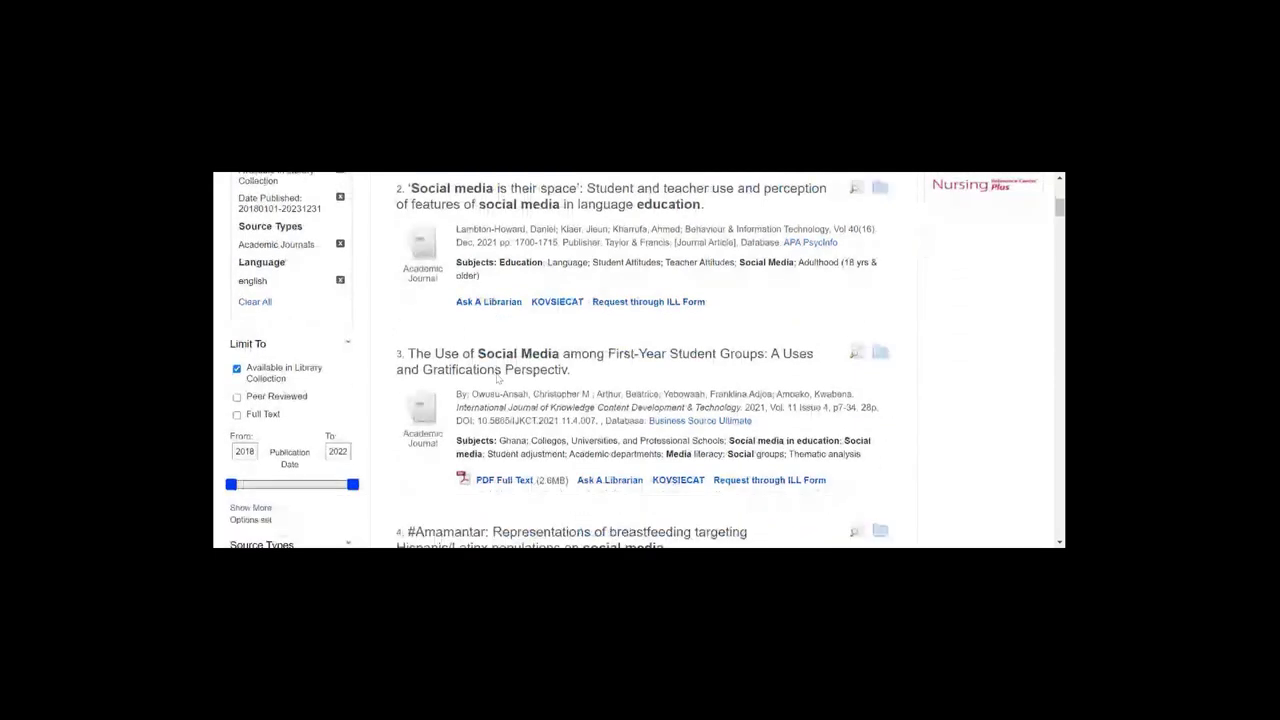
pyautogui.scroll(-2, 497, 377)
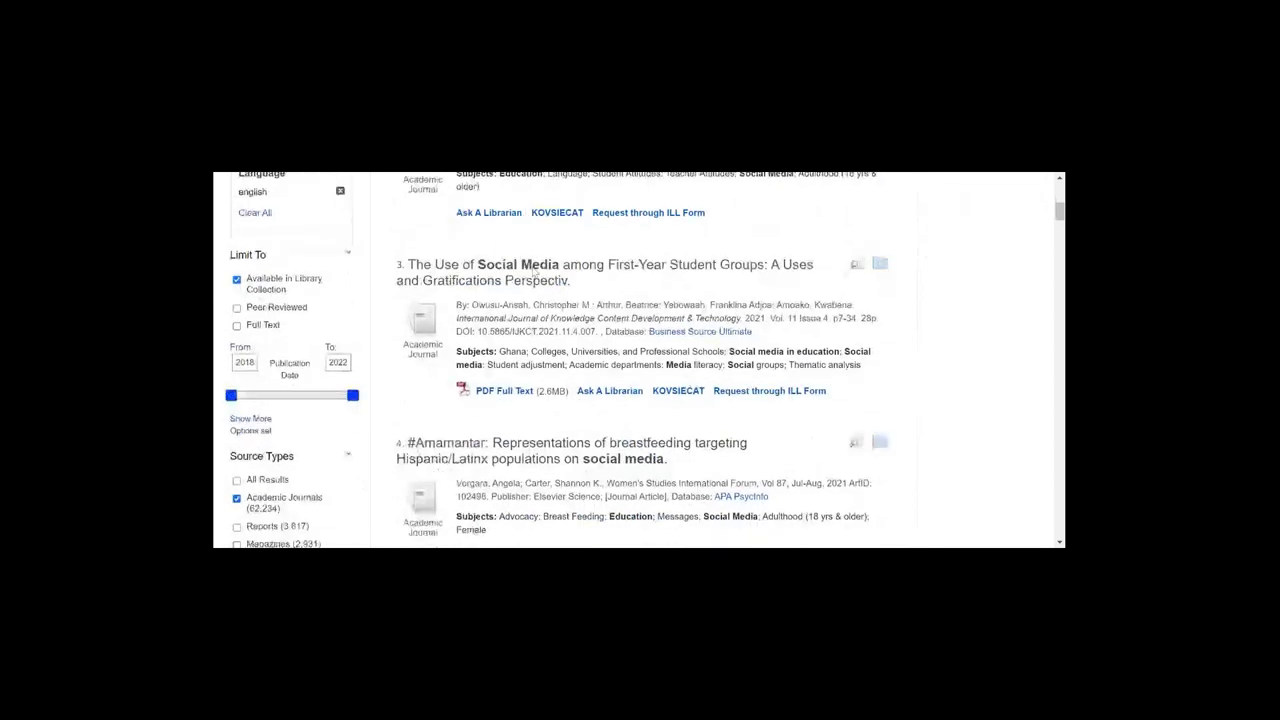
pyautogui.scroll(-10, 534, 271)
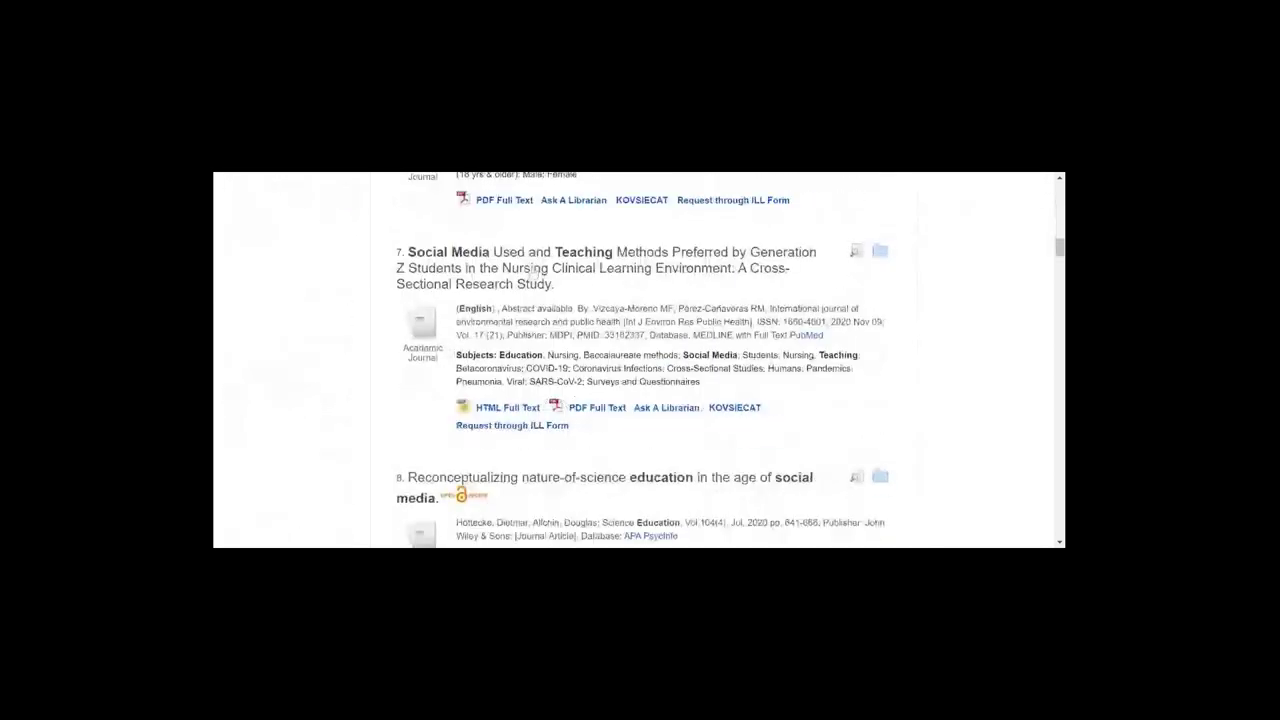
pyautogui.scroll(-5, 534, 271)
pyautogui.scroll(-3, 534, 271)
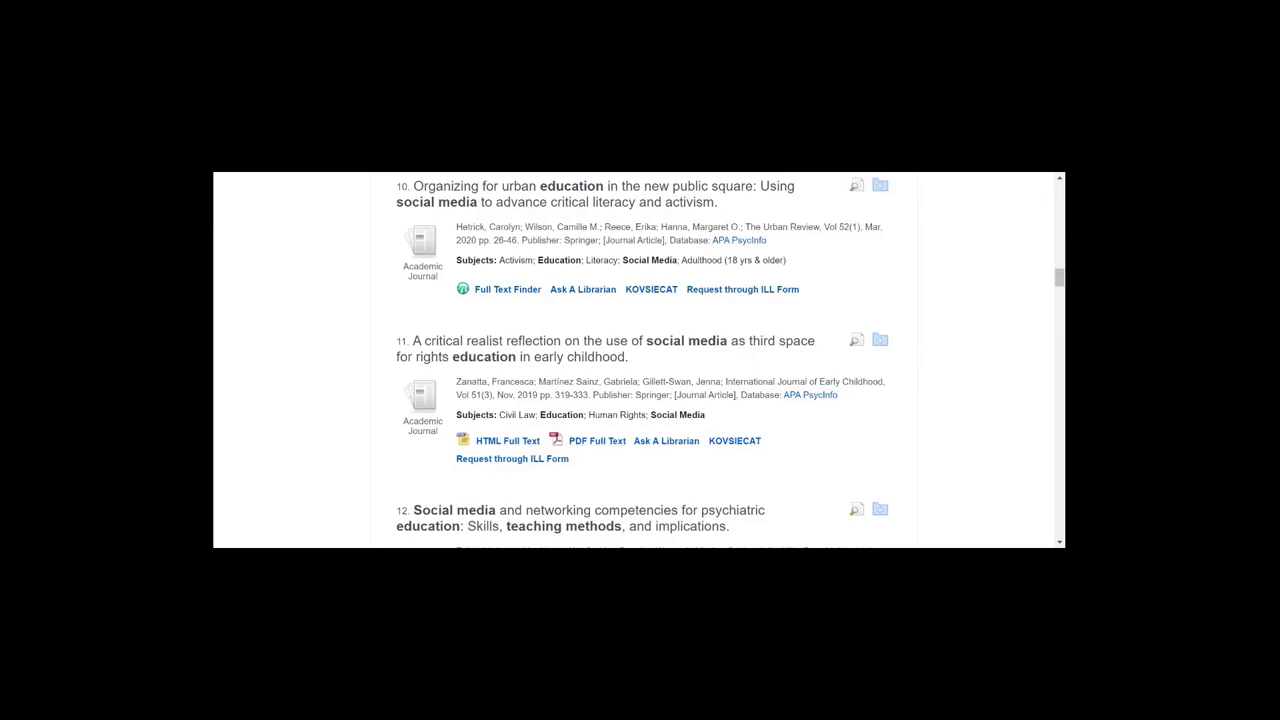
pyautogui.scroll(3, 577, 440)
pyautogui.scroll(10, 640, 360)
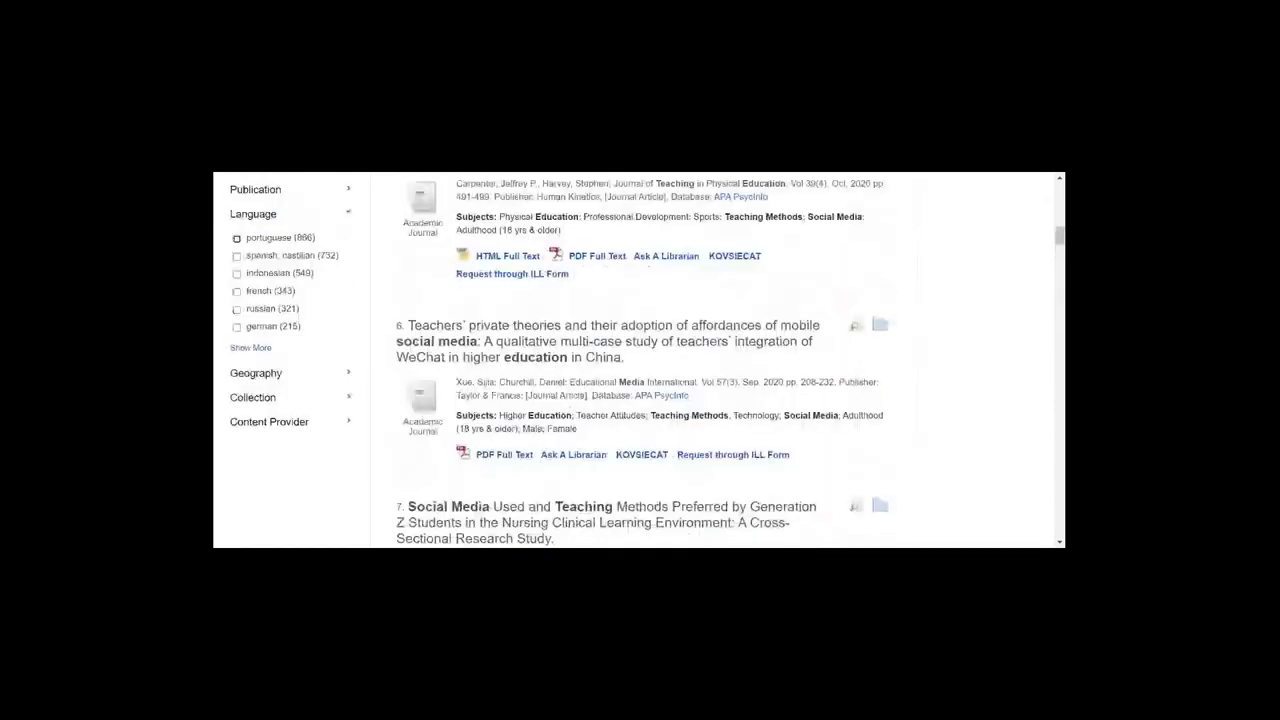
pyautogui.scroll(2, 640, 360)
pyautogui.scroll(3, 640, 360)
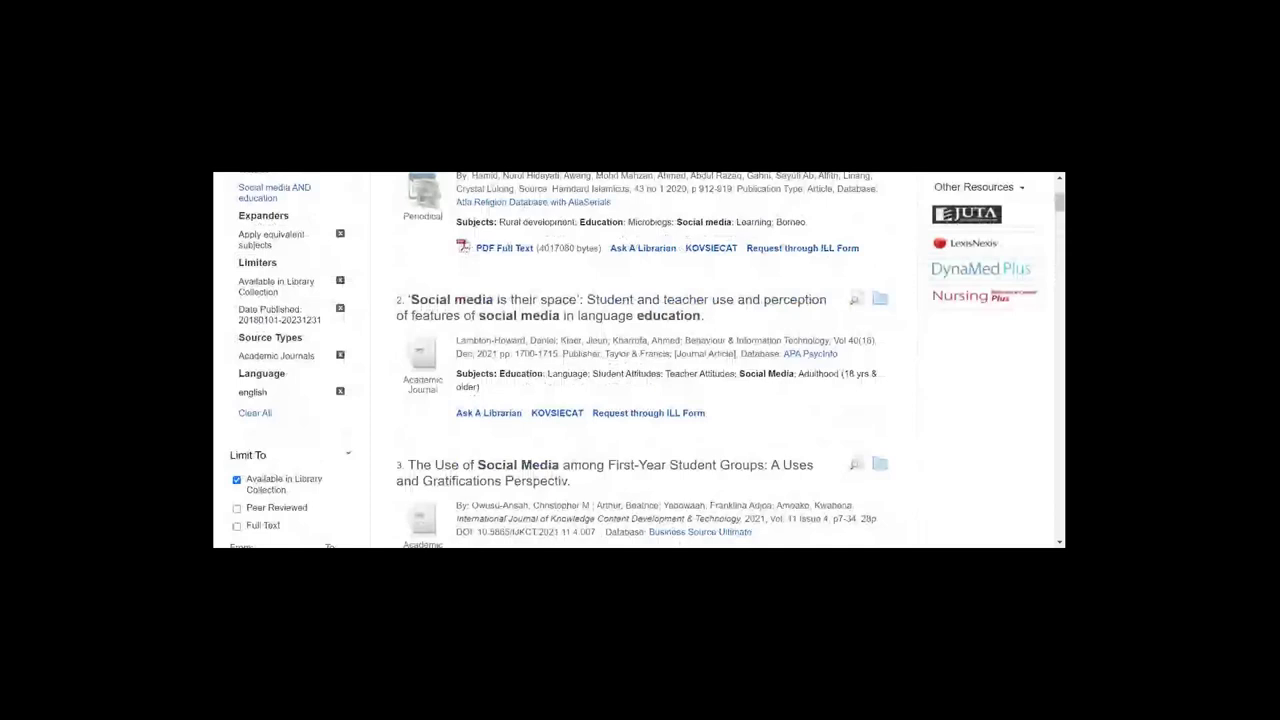
pyautogui.scroll(1, 565, 398)
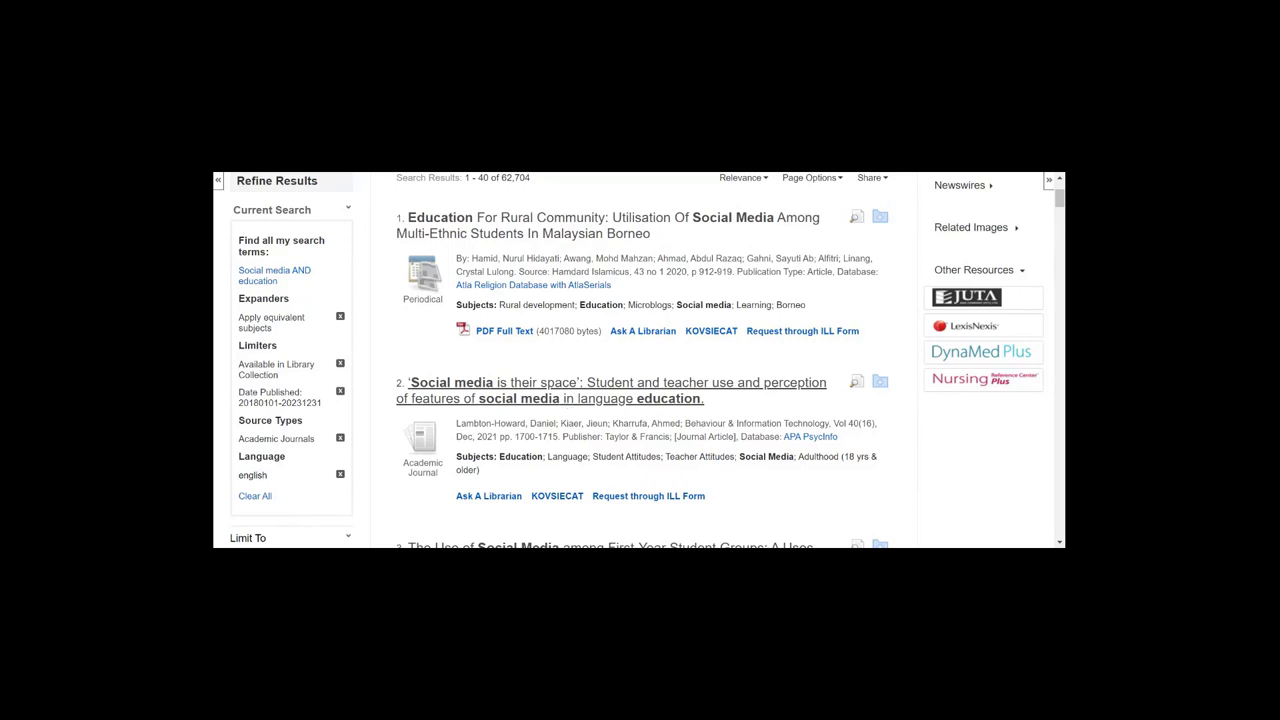
# Step: Examine the access options under the results, including PDF Full Text, Full Text Finder and Request through ILL Form
pyautogui.scroll(-2, 564, 407)
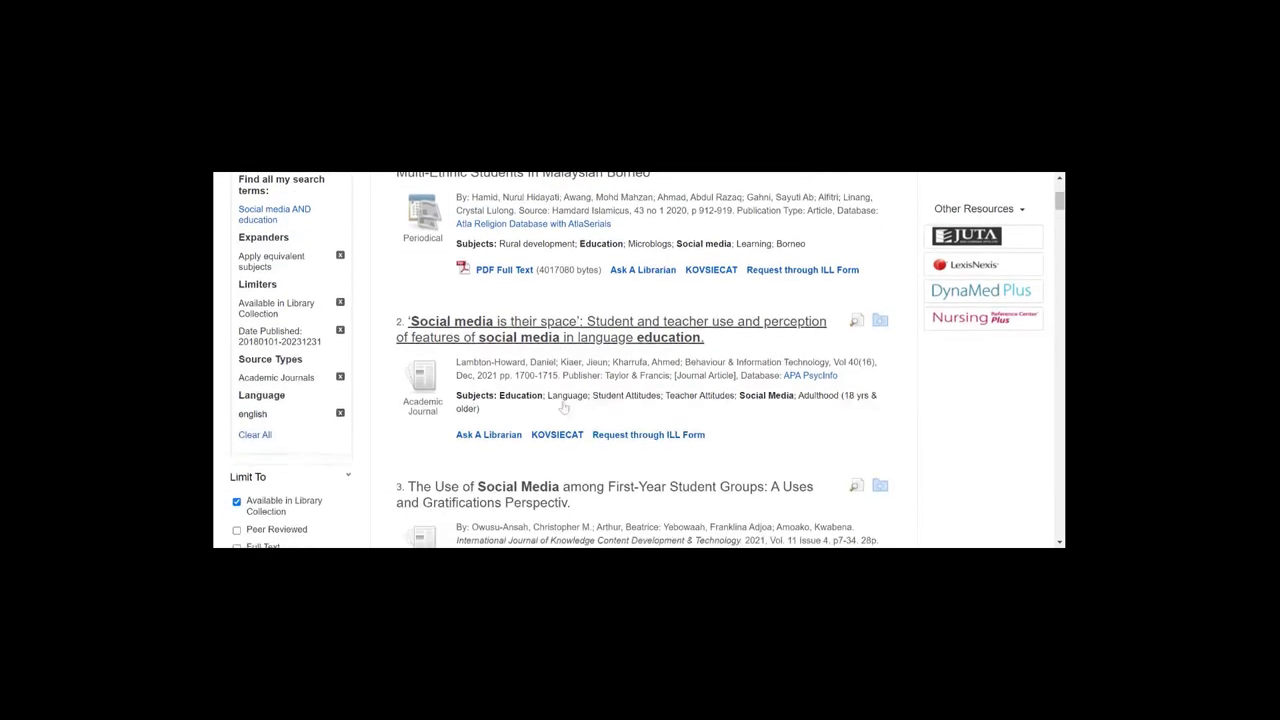
pyautogui.scroll(2, 498, 320)
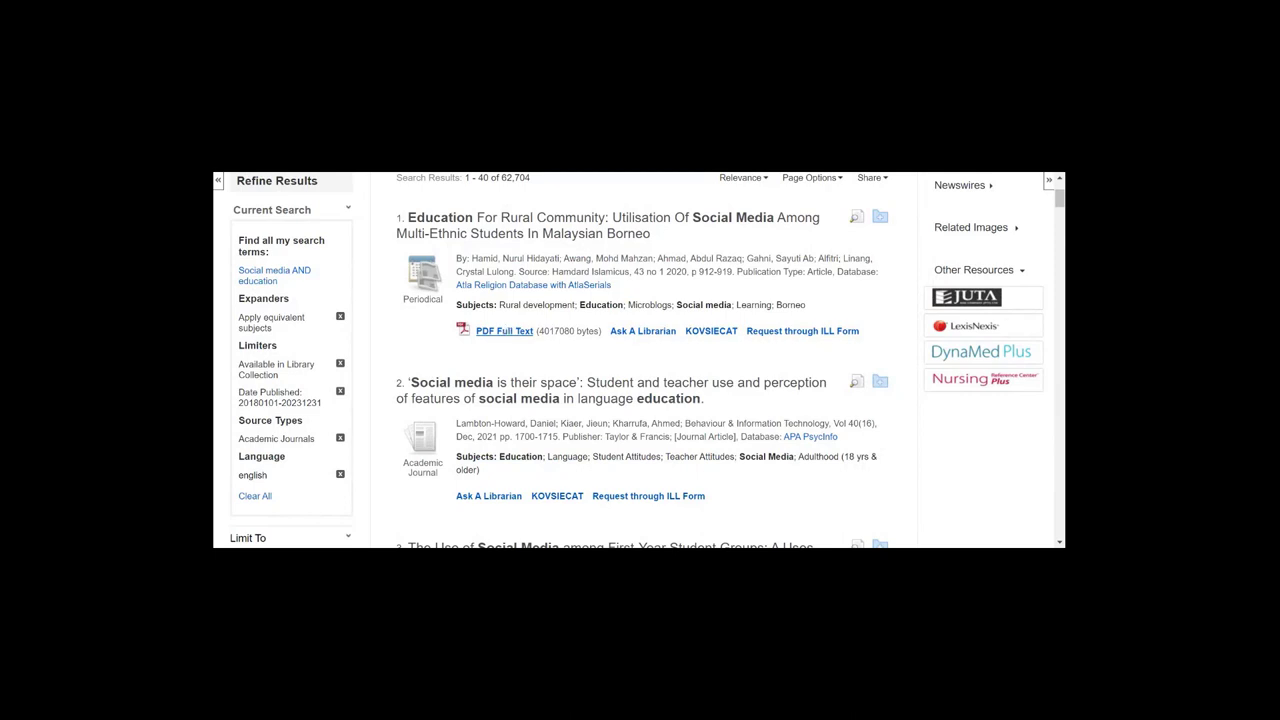
pyautogui.scroll(-2, 495, 336)
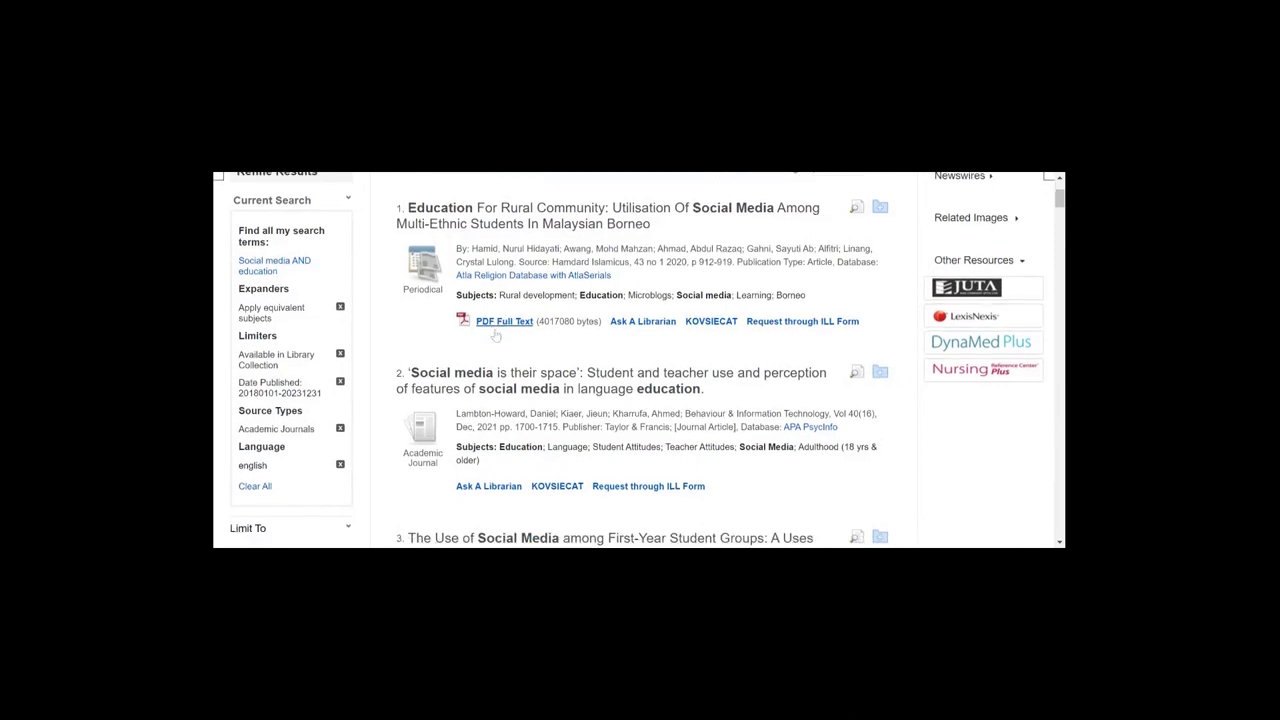
pyautogui.scroll(-10, 495, 336)
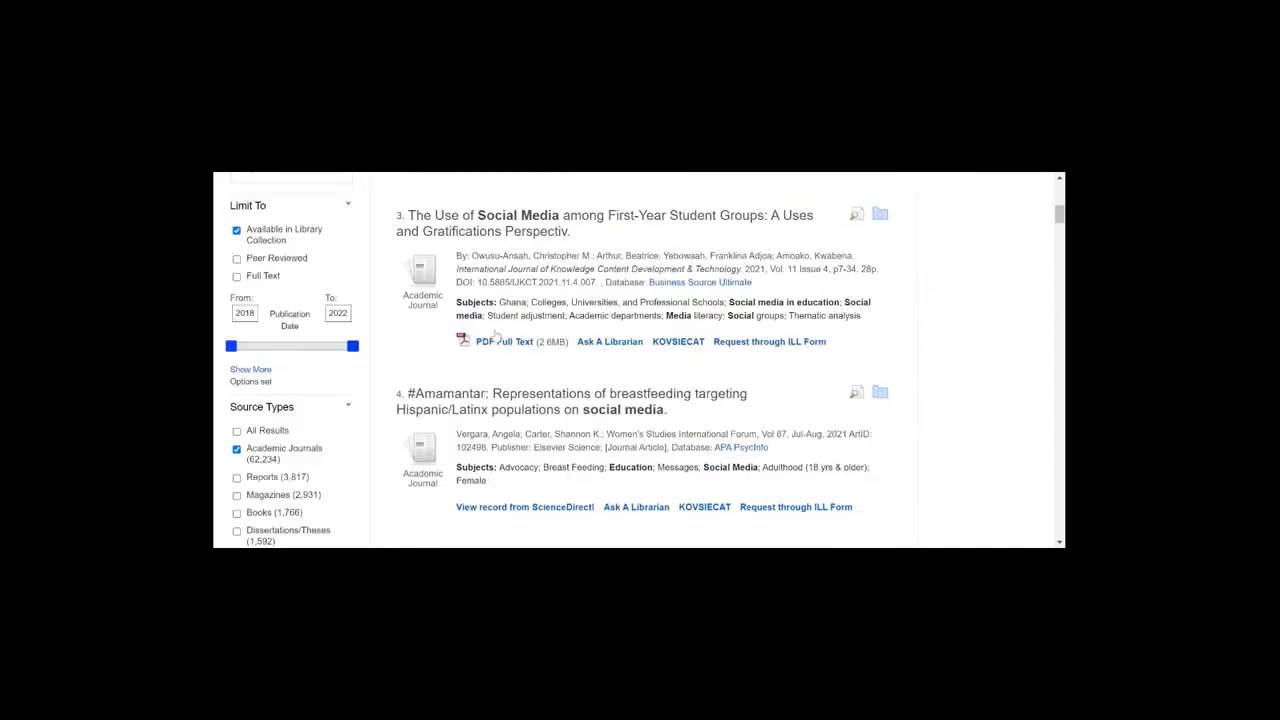
pyautogui.scroll(-6, 495, 336)
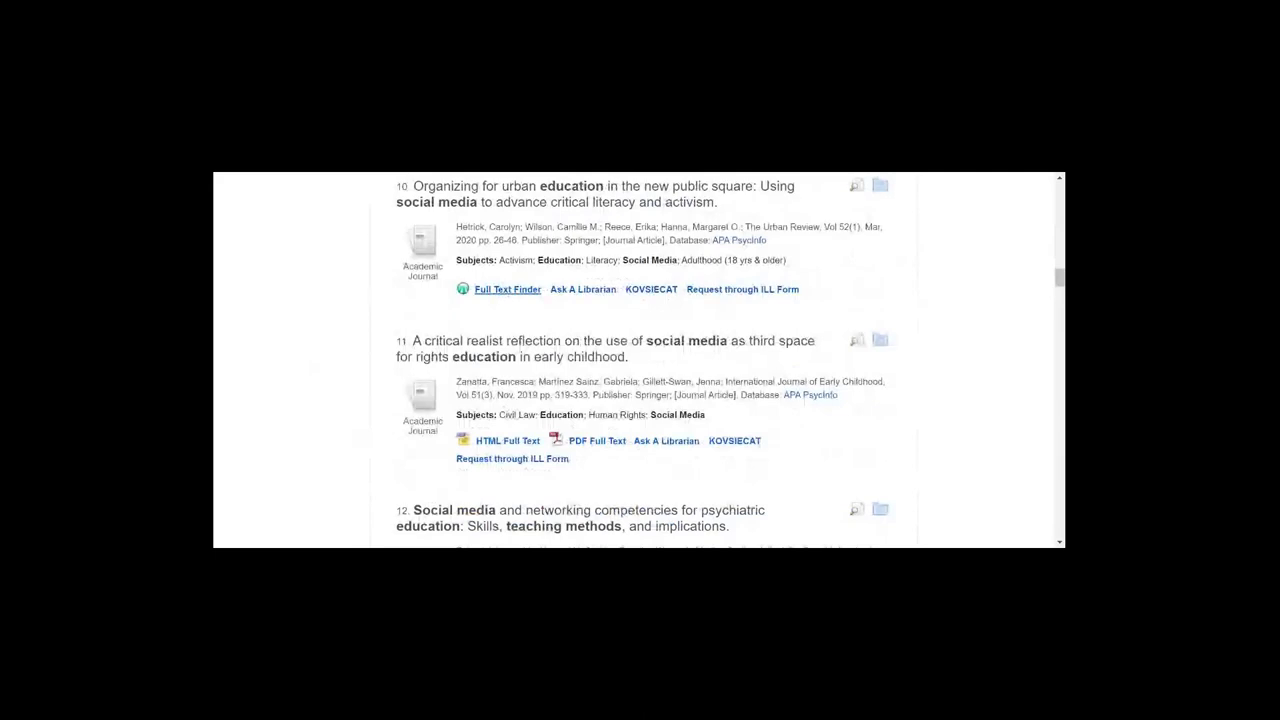
pyautogui.scroll(2, 500, 294)
pyautogui.scroll(1, 500, 297)
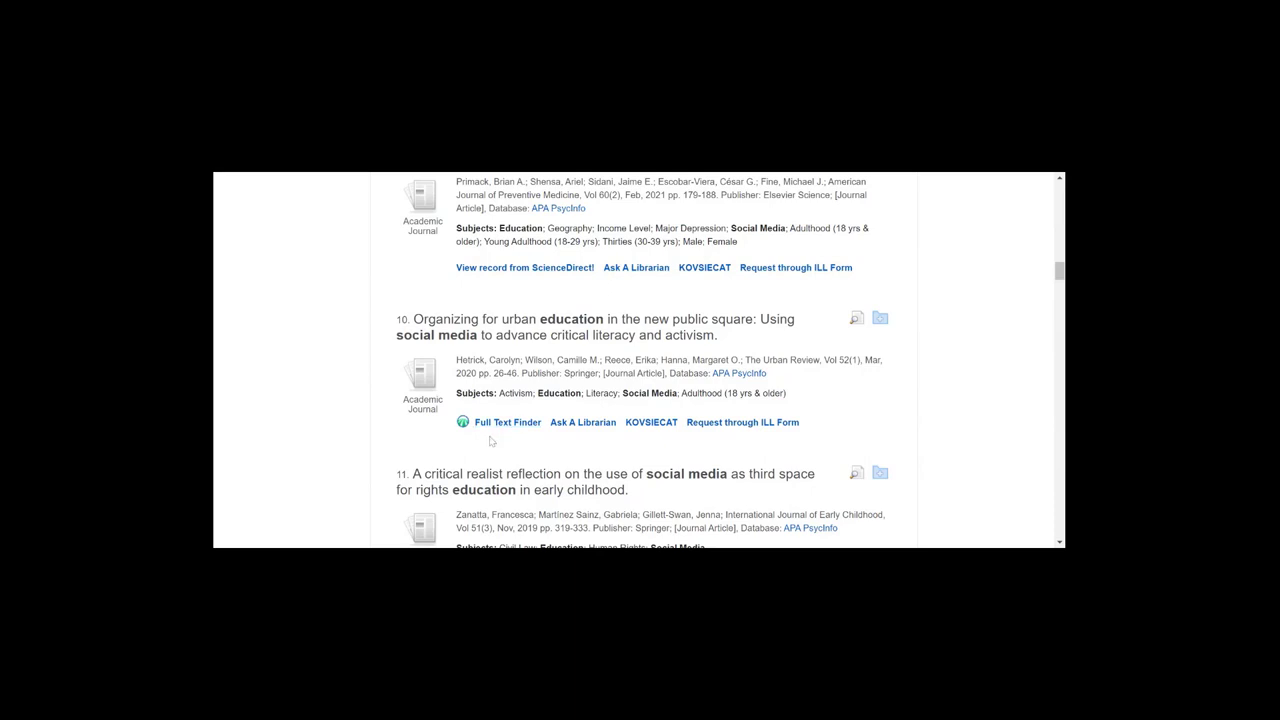
pyautogui.scroll(5, 491, 441)
pyautogui.scroll(6, 489, 446)
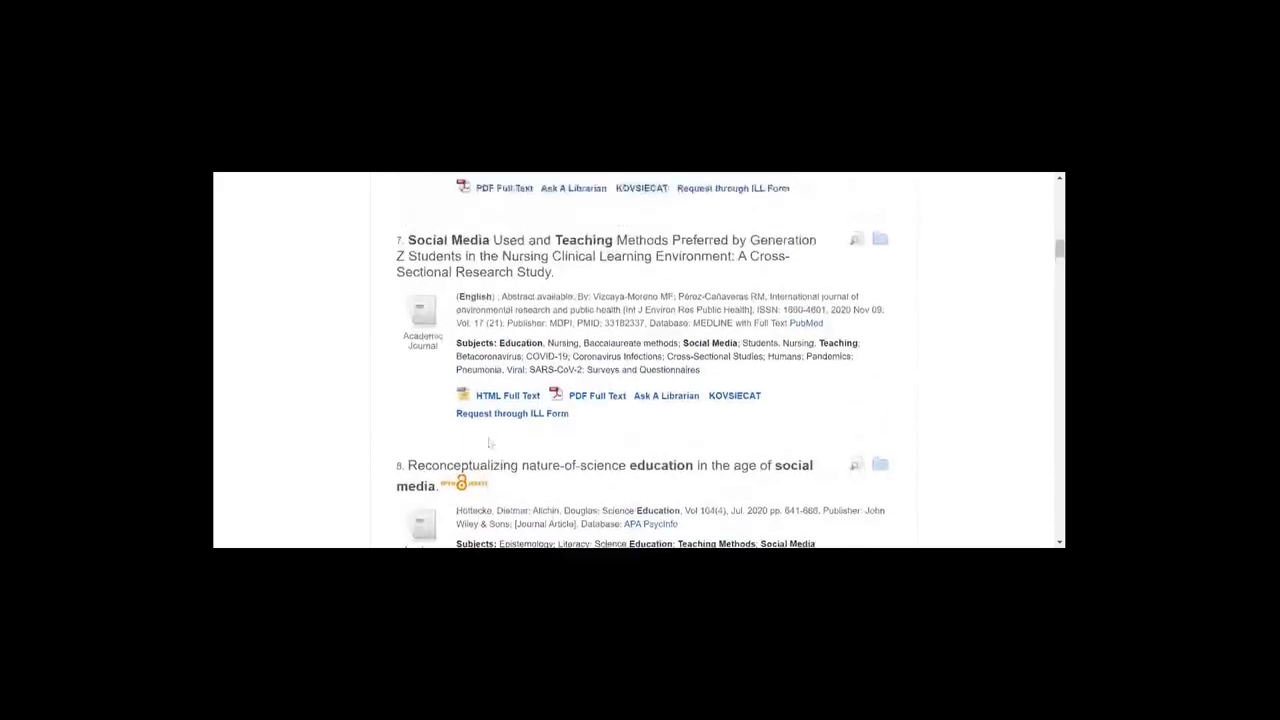
pyautogui.scroll(3, 490, 443)
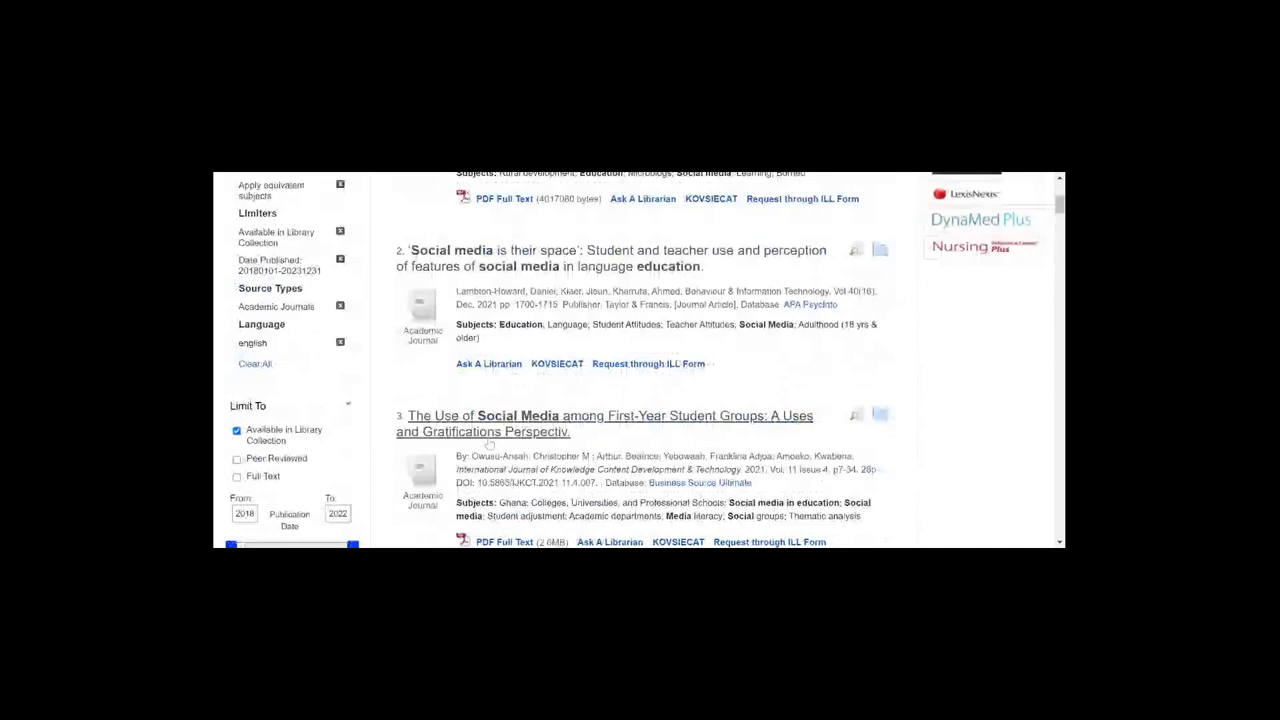
# Step: Open the detailed record of "Education For Rural Community" and review its bibliographic details and available record tools
pyautogui.scroll(3, 490, 443)
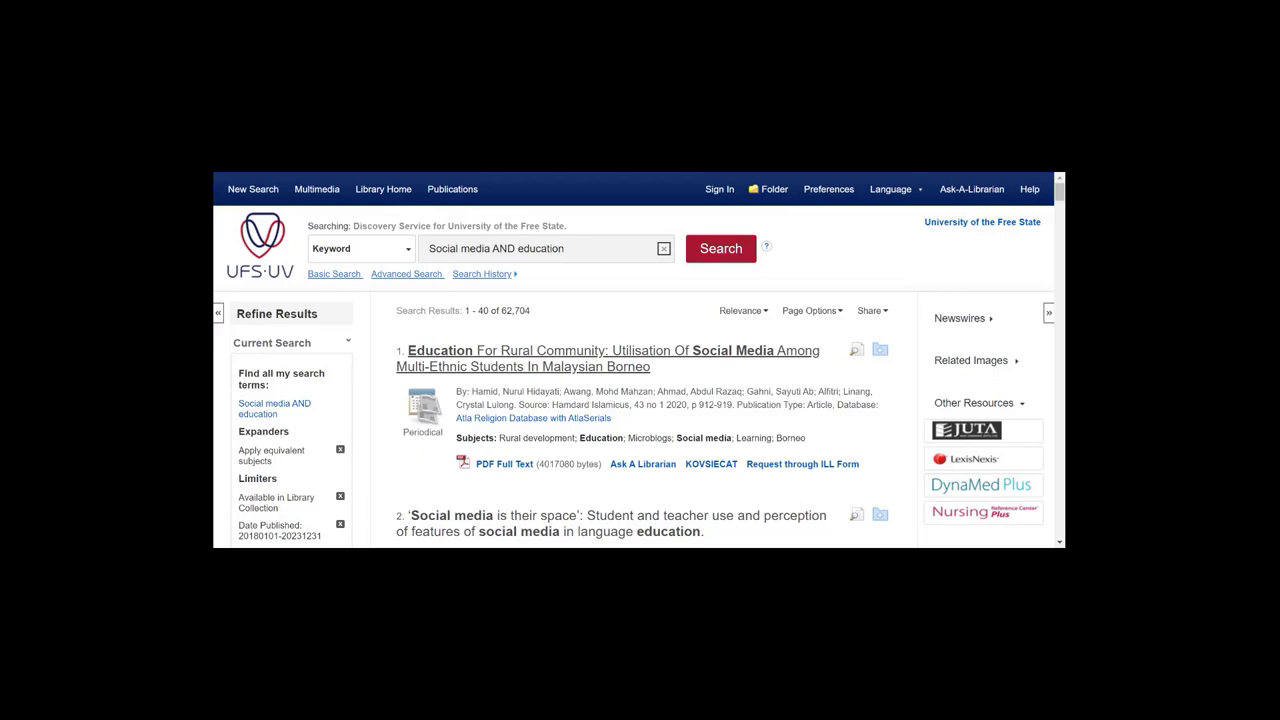
pyautogui.click(590, 358)
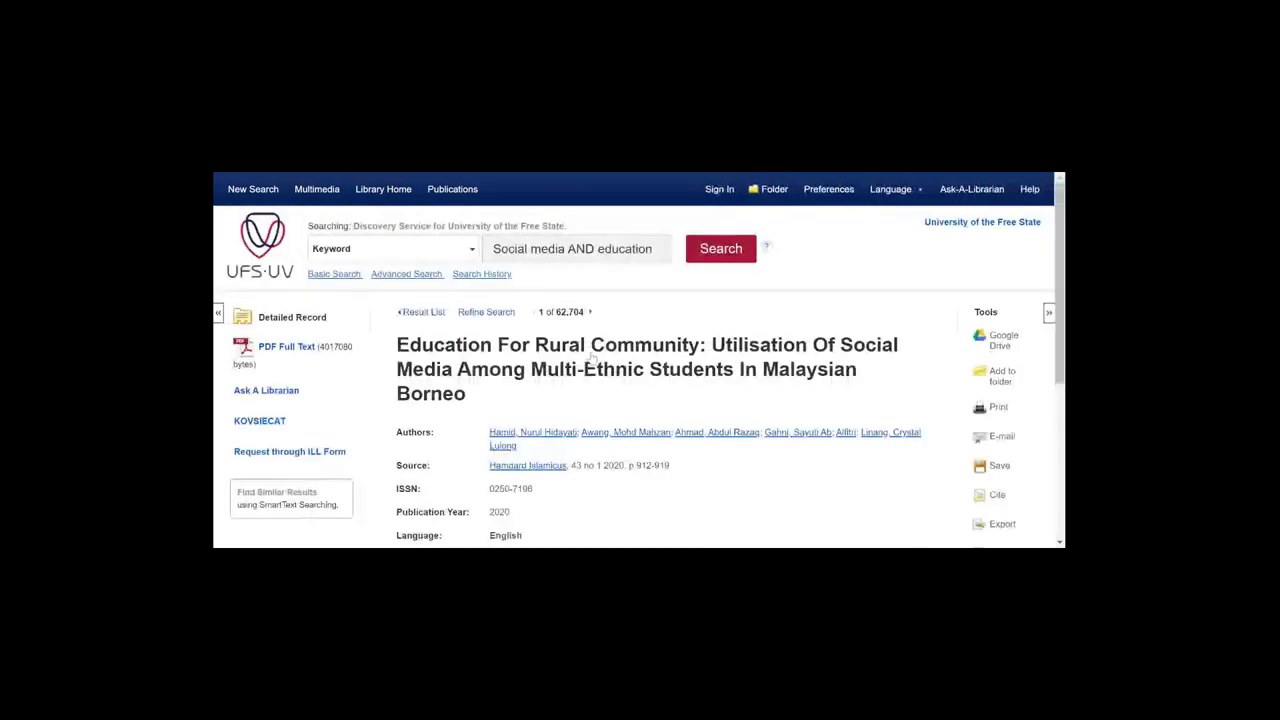
pyautogui.scroll(-5, 592, 358)
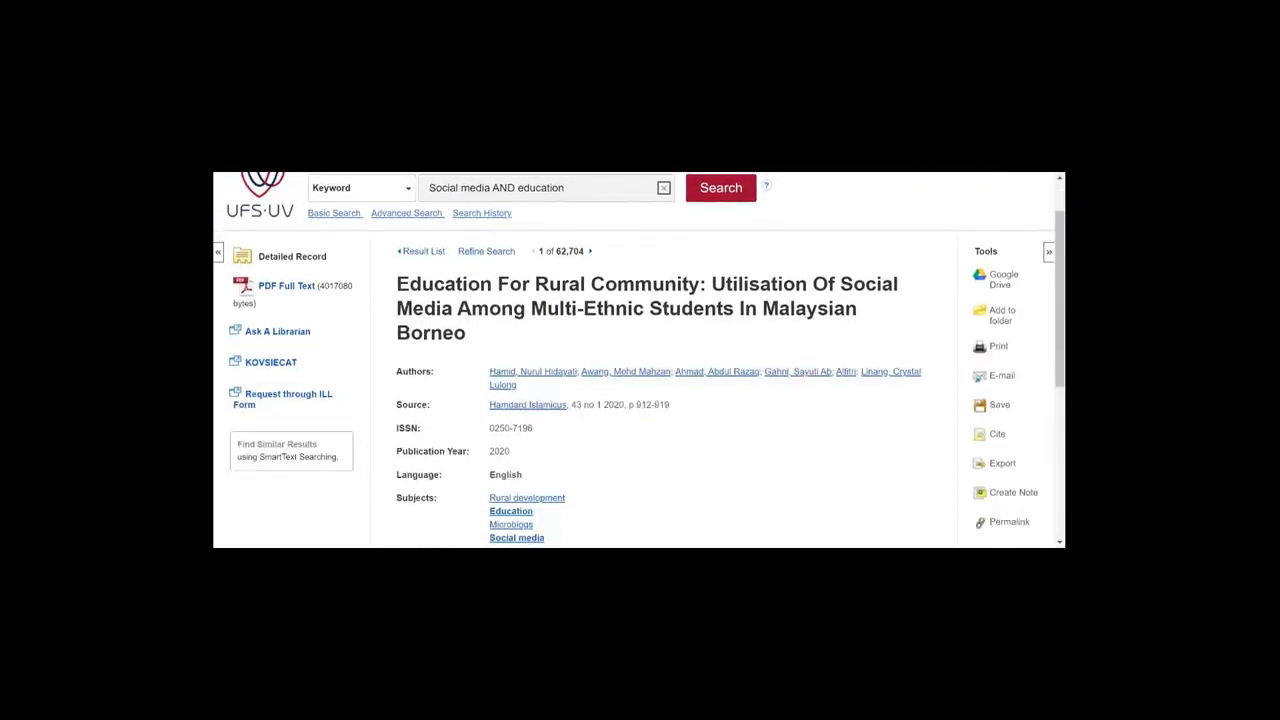
pyautogui.scroll(5, 592, 358)
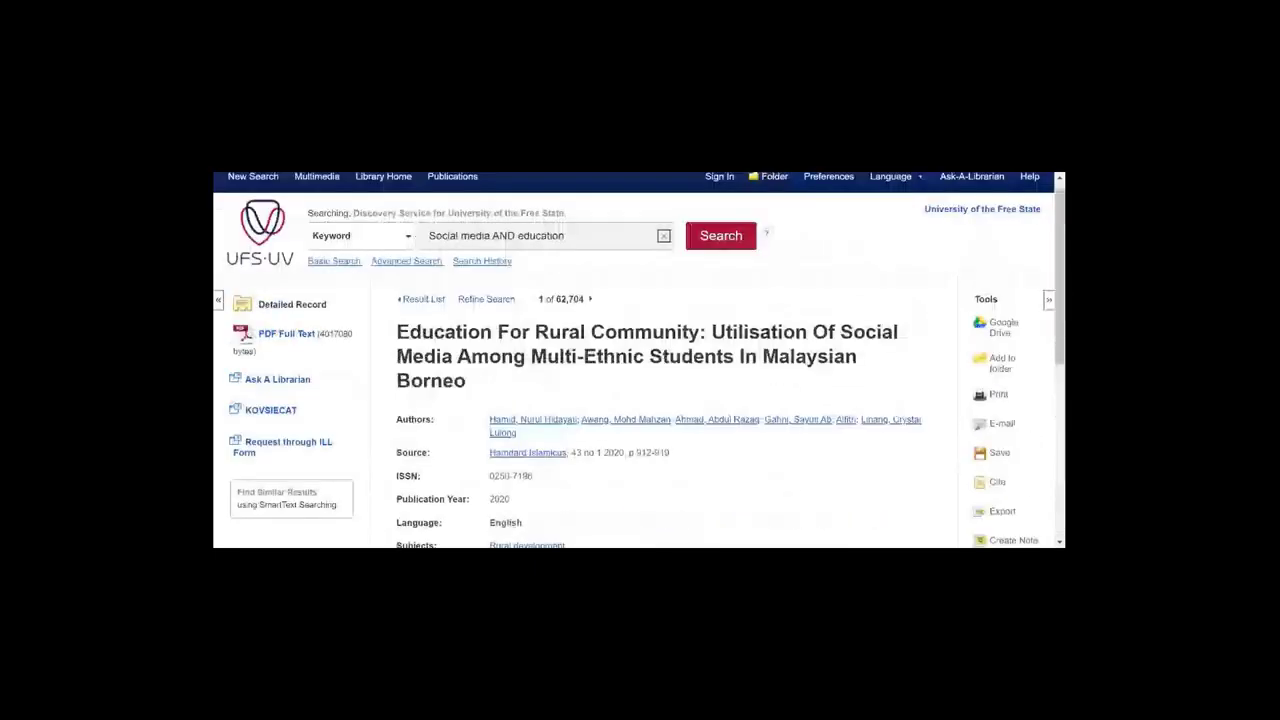
pyautogui.scroll(1, 470, 440)
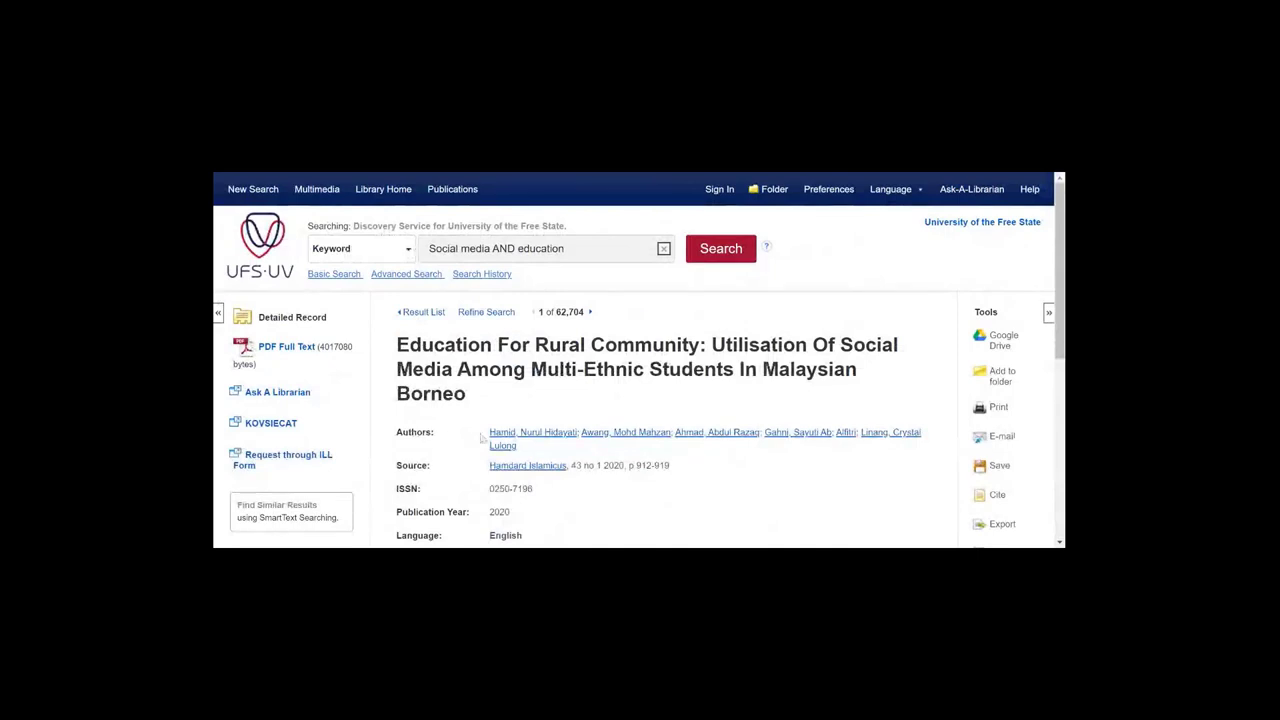
pyautogui.scroll(-2, 744, 473)
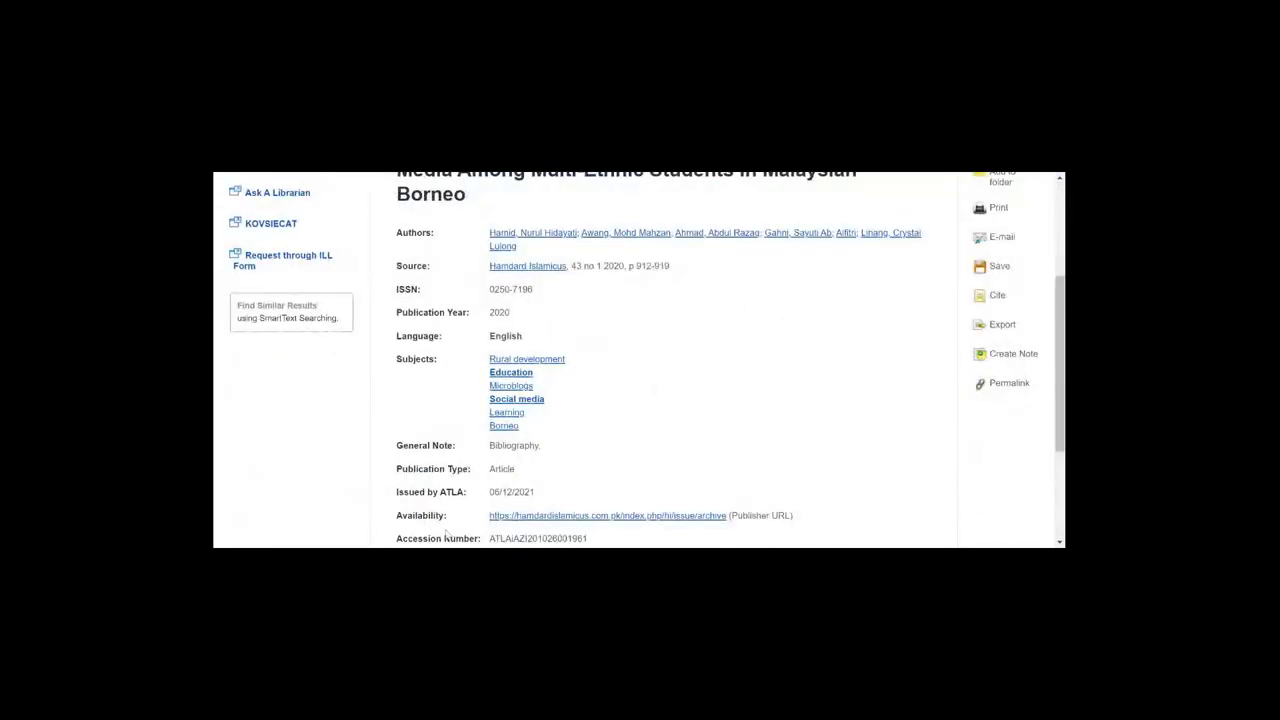
pyautogui.scroll(1, 612, 489)
pyautogui.scroll(-3, 618, 492)
pyautogui.scroll(3, 614, 487)
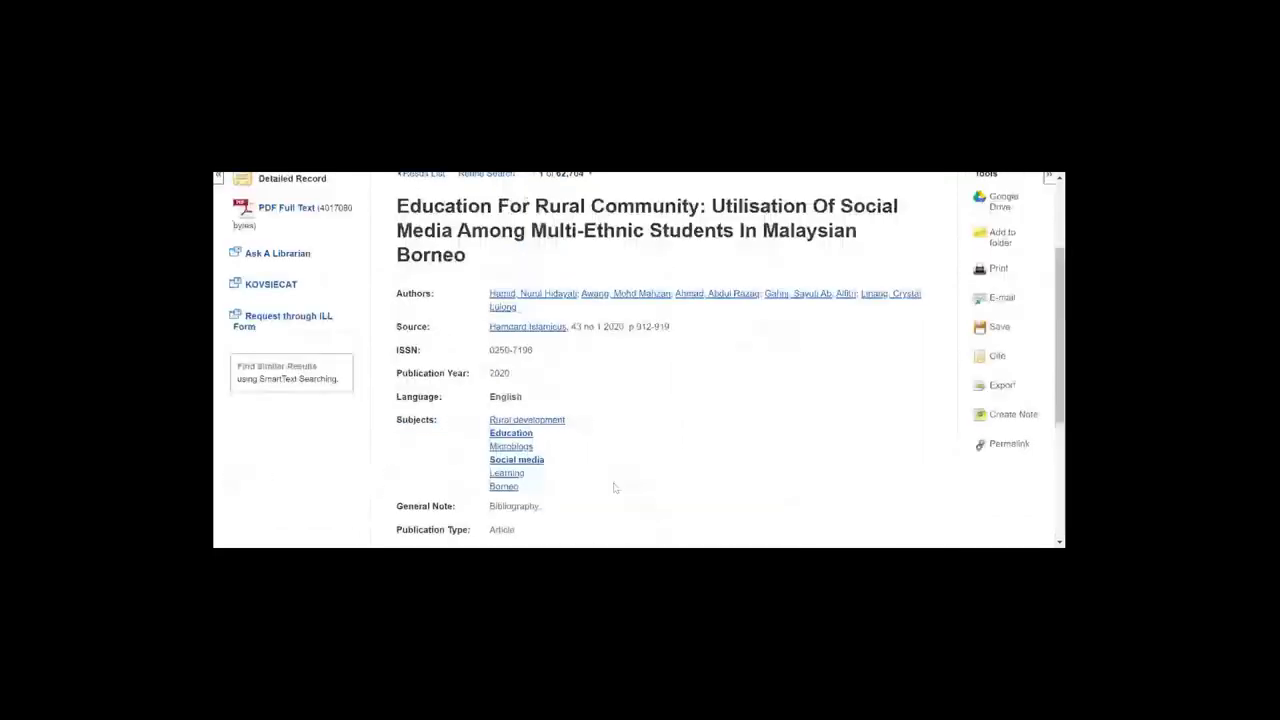
pyautogui.scroll(1, 614, 487)
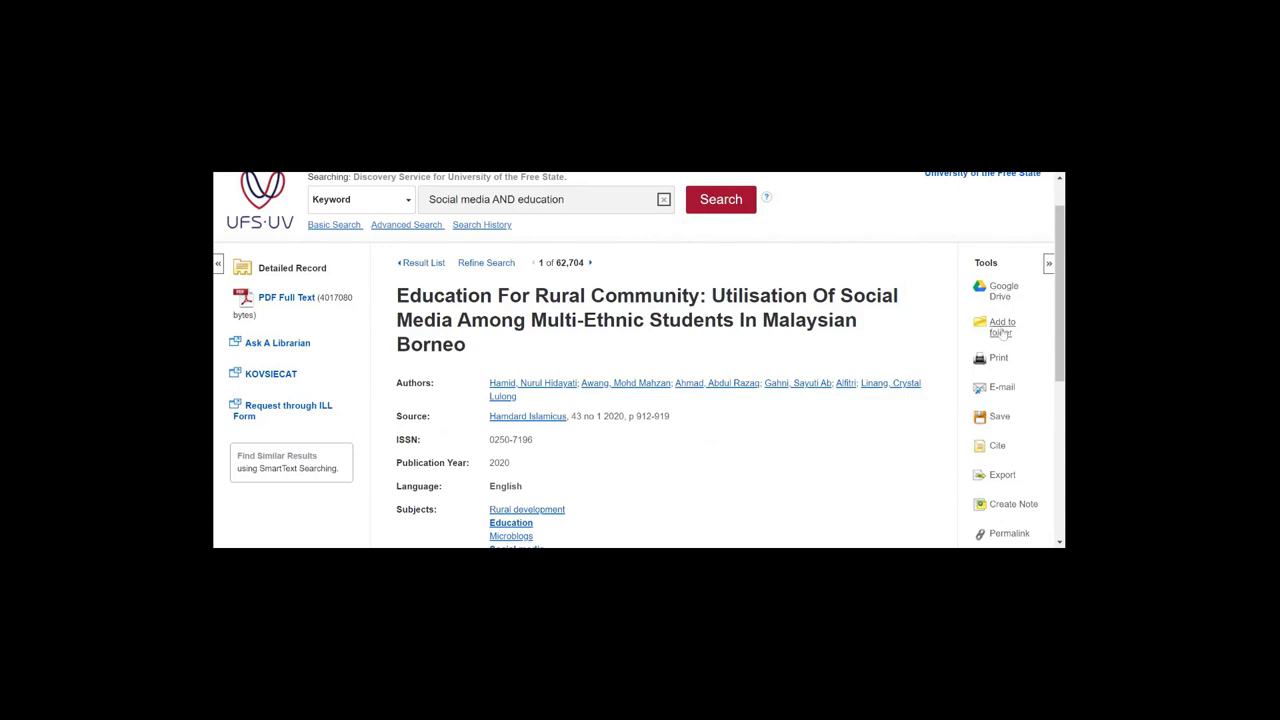
pyautogui.scroll(1, 1000, 336)
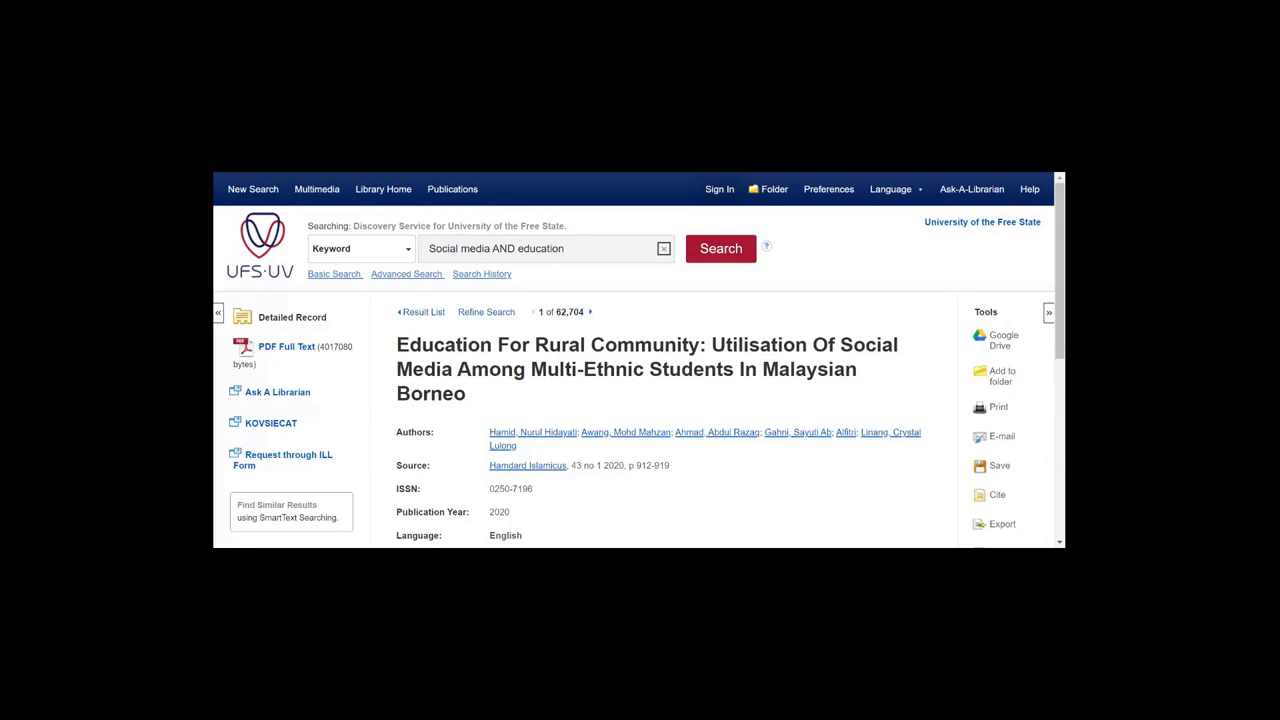
# Step: Display the article's citation formats and review the reference styles from ABNT through AMA and APA to Chicago 17th Edition
pyautogui.scroll(-1, 1005, 349)
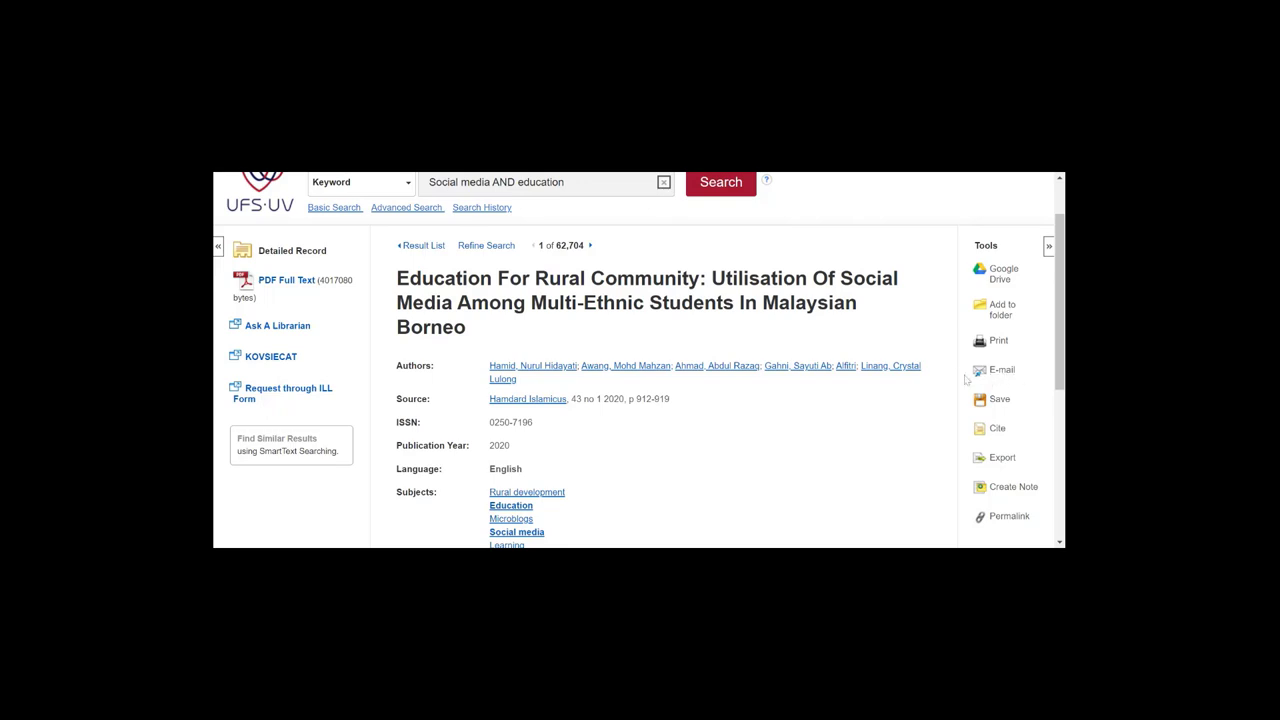
pyautogui.scroll(-1, 980, 378)
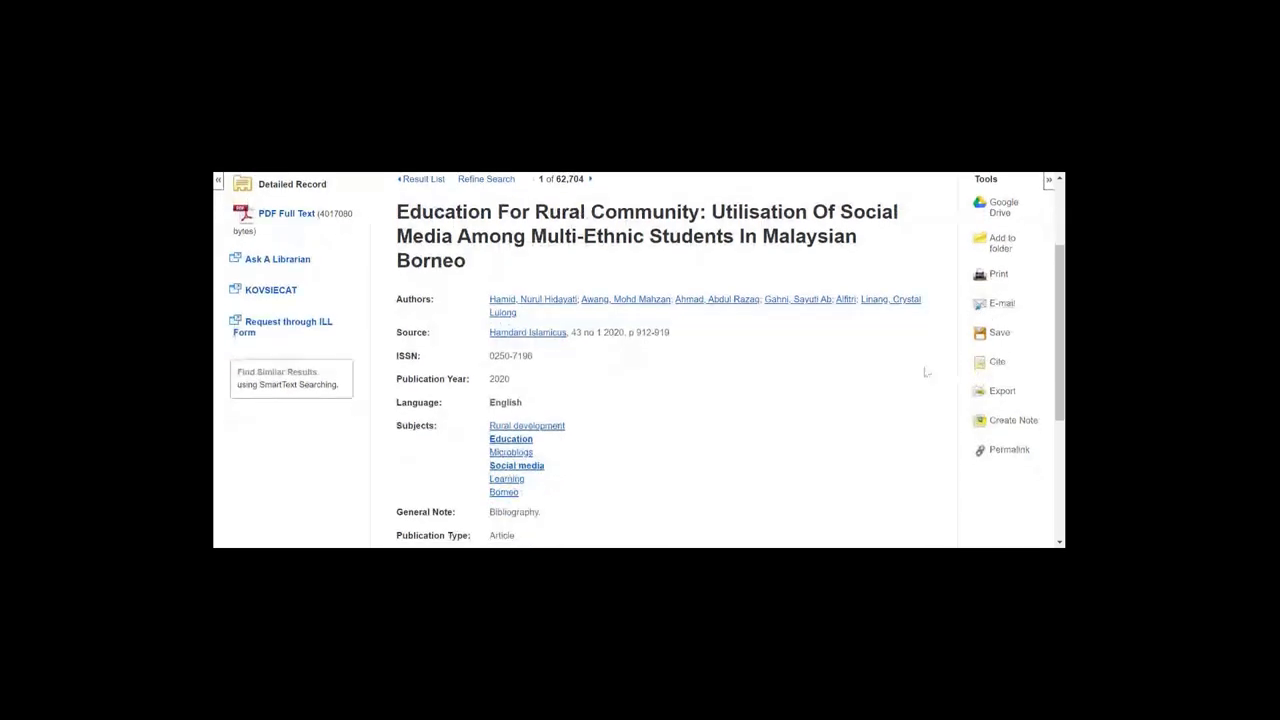
pyautogui.click(997, 365)
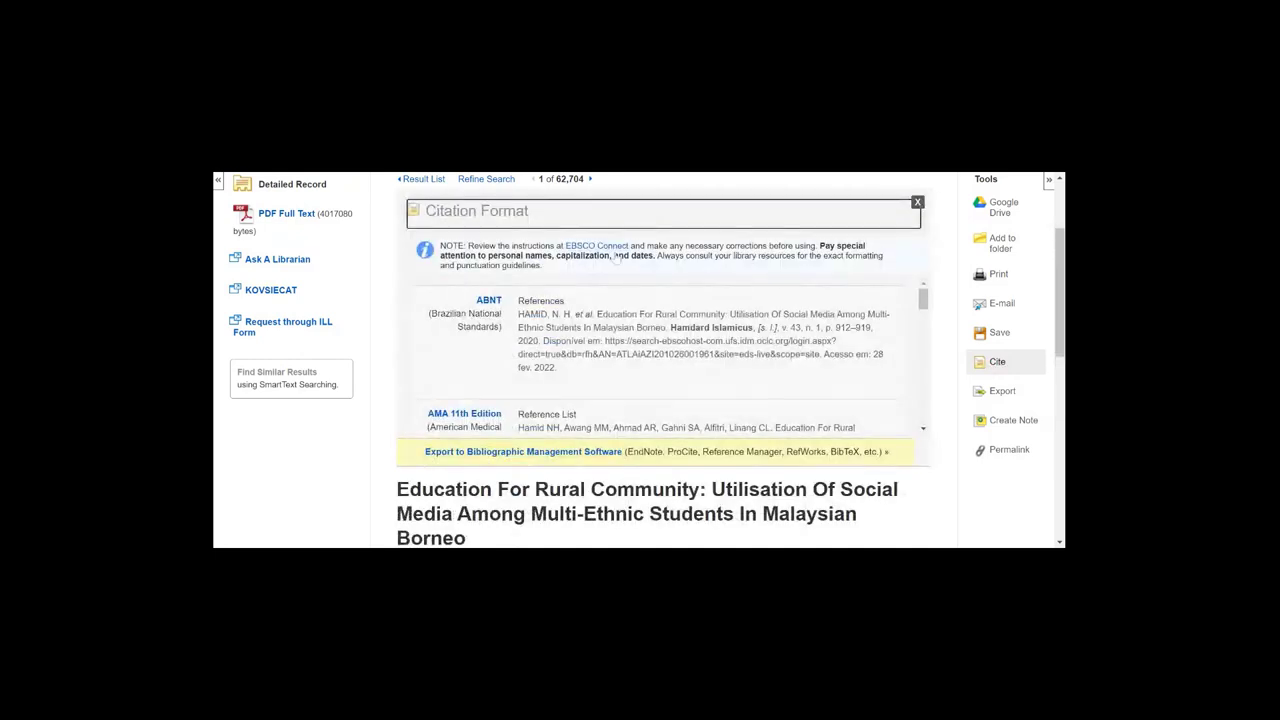
pyautogui.scroll(1, 592, 365)
pyautogui.scroll(-2, 592, 375)
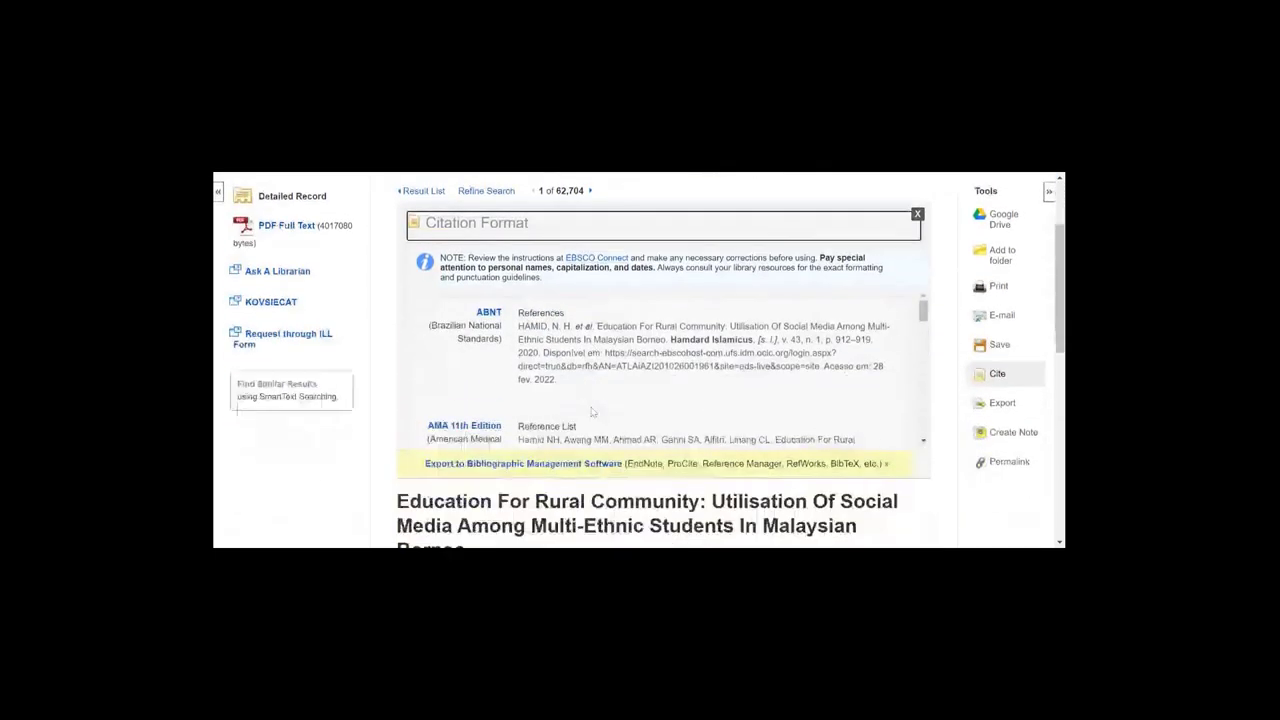
pyautogui.scroll(-2, 592, 386)
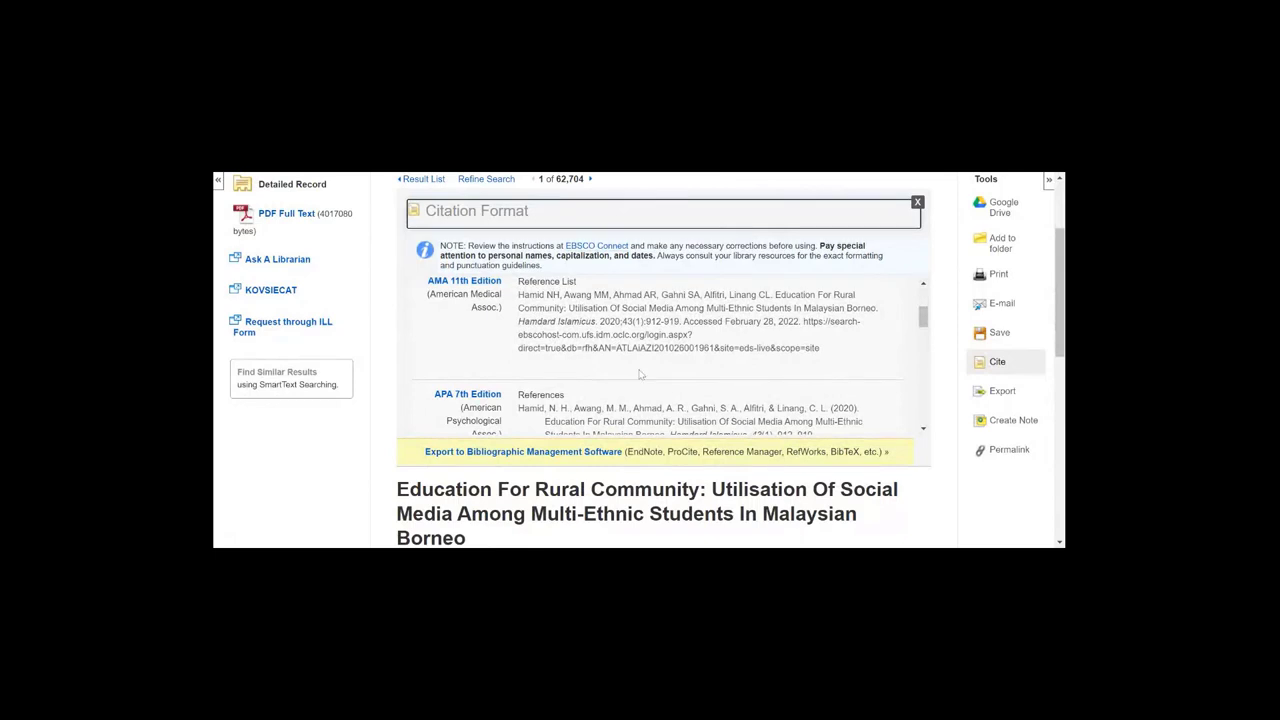
pyautogui.scroll(-3, 640, 374)
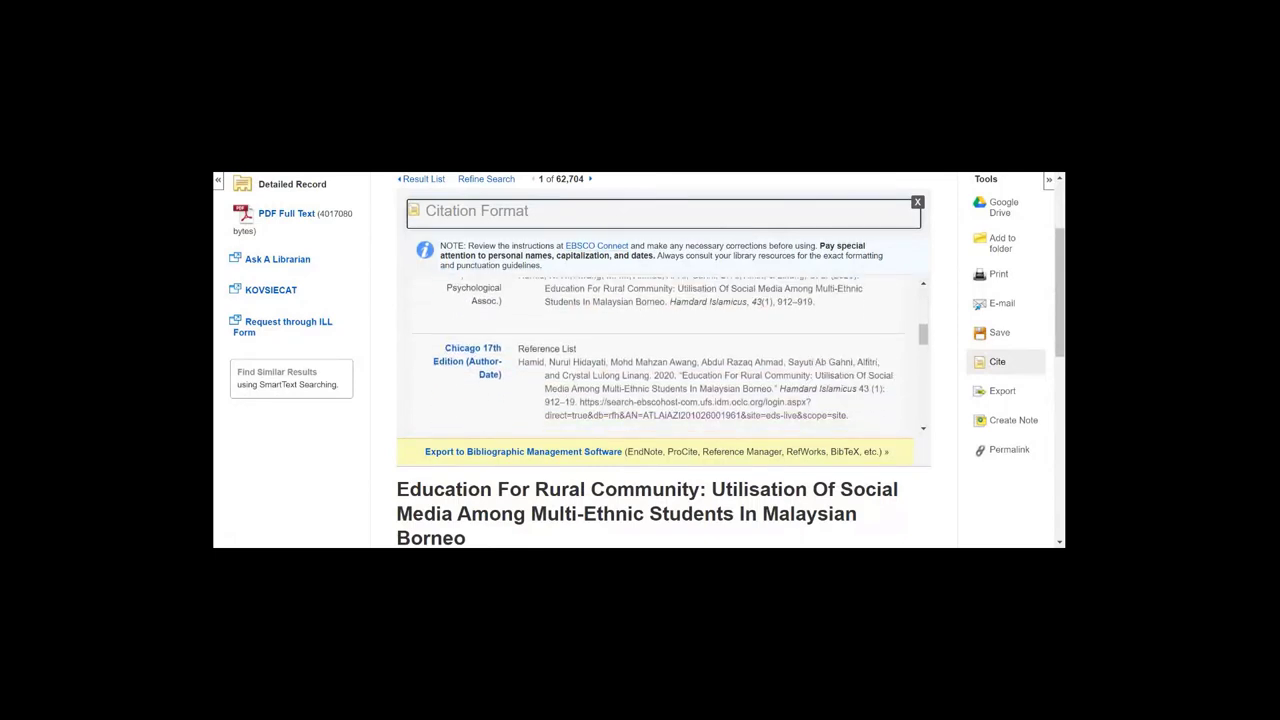
# Step: Find the article's Harvard reference among the citation formats and select its full reference text
pyautogui.scroll(-3, 660, 358)
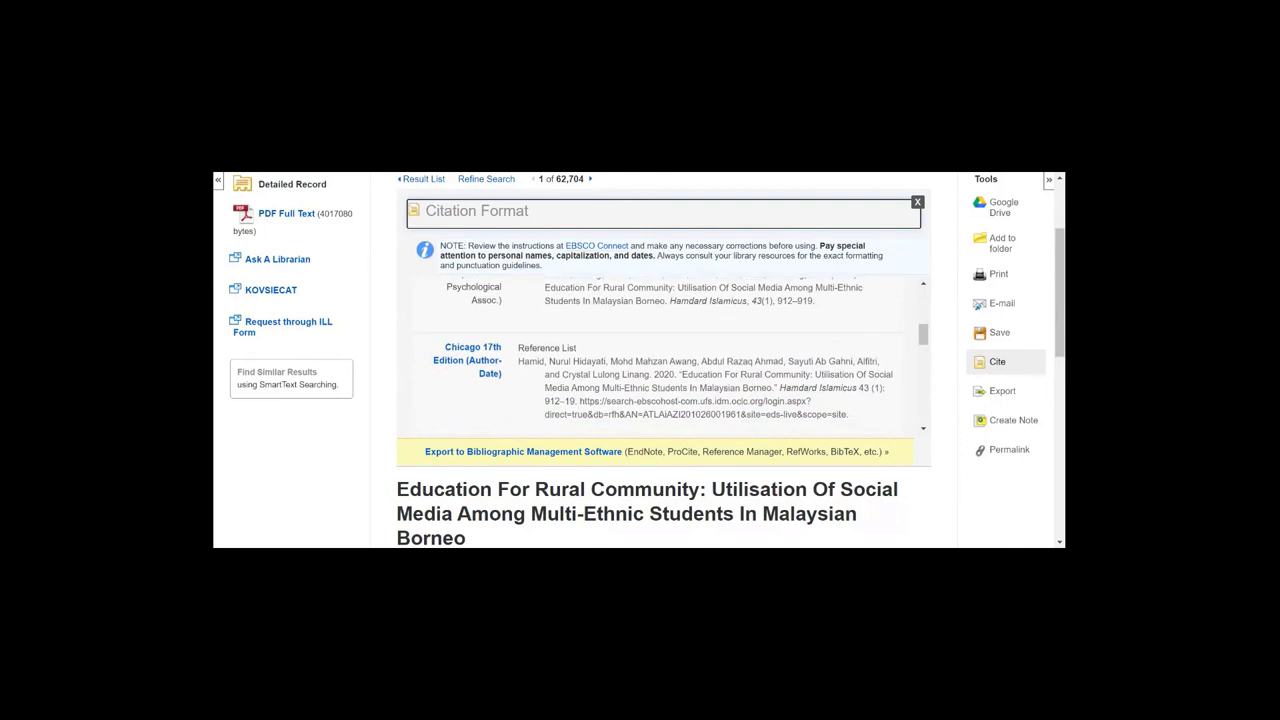
pyautogui.scroll(-3, 636, 370)
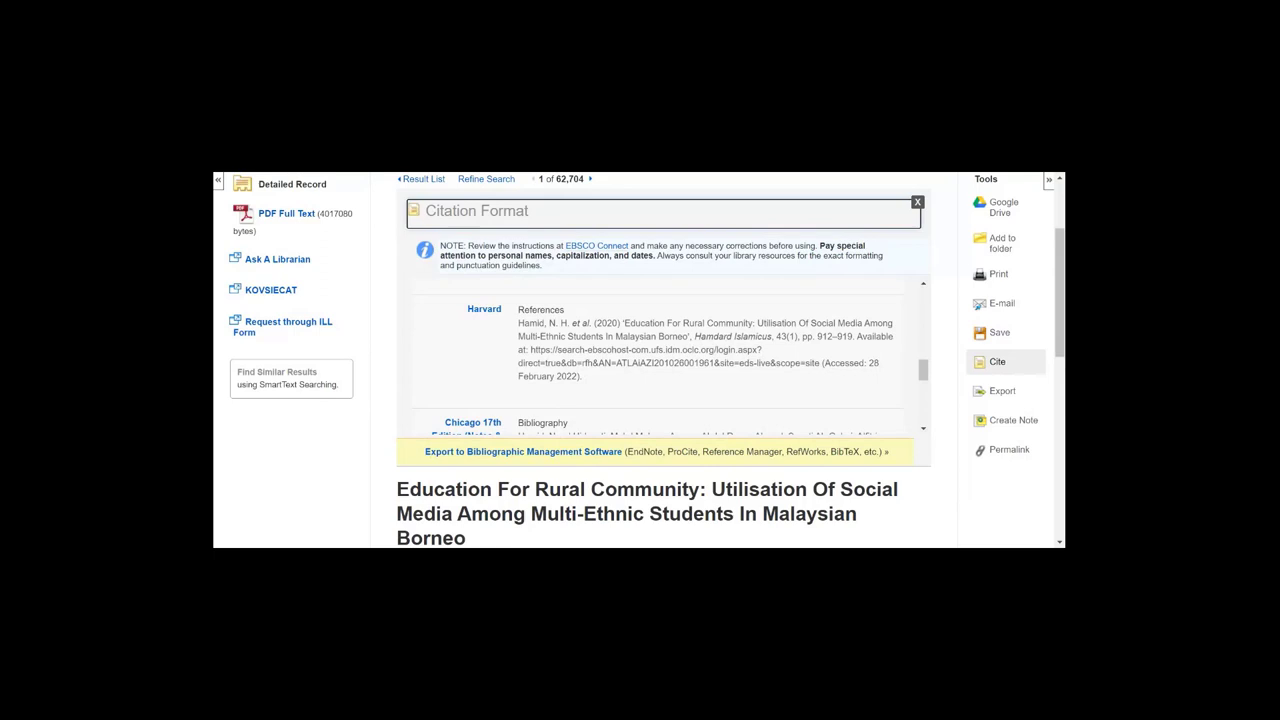
pyautogui.moveTo(586, 378); pyautogui.dragTo(508, 332)
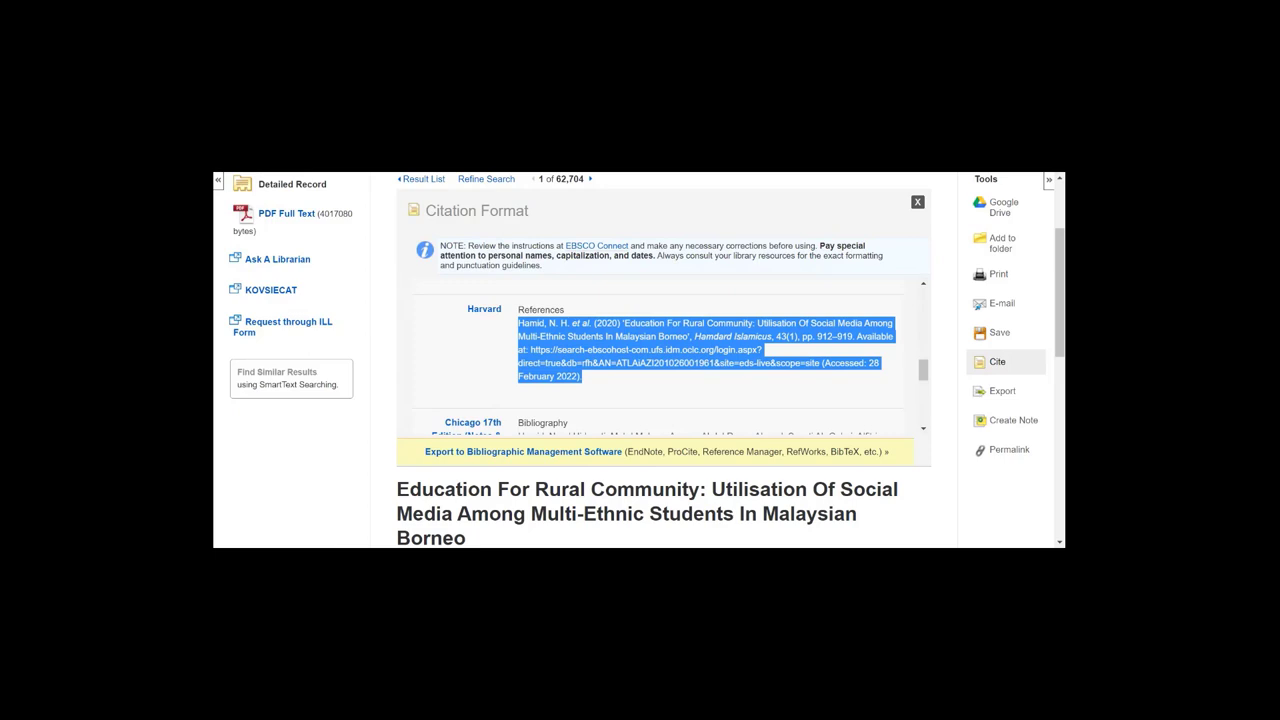
pyautogui.scroll(3, 776, 405)
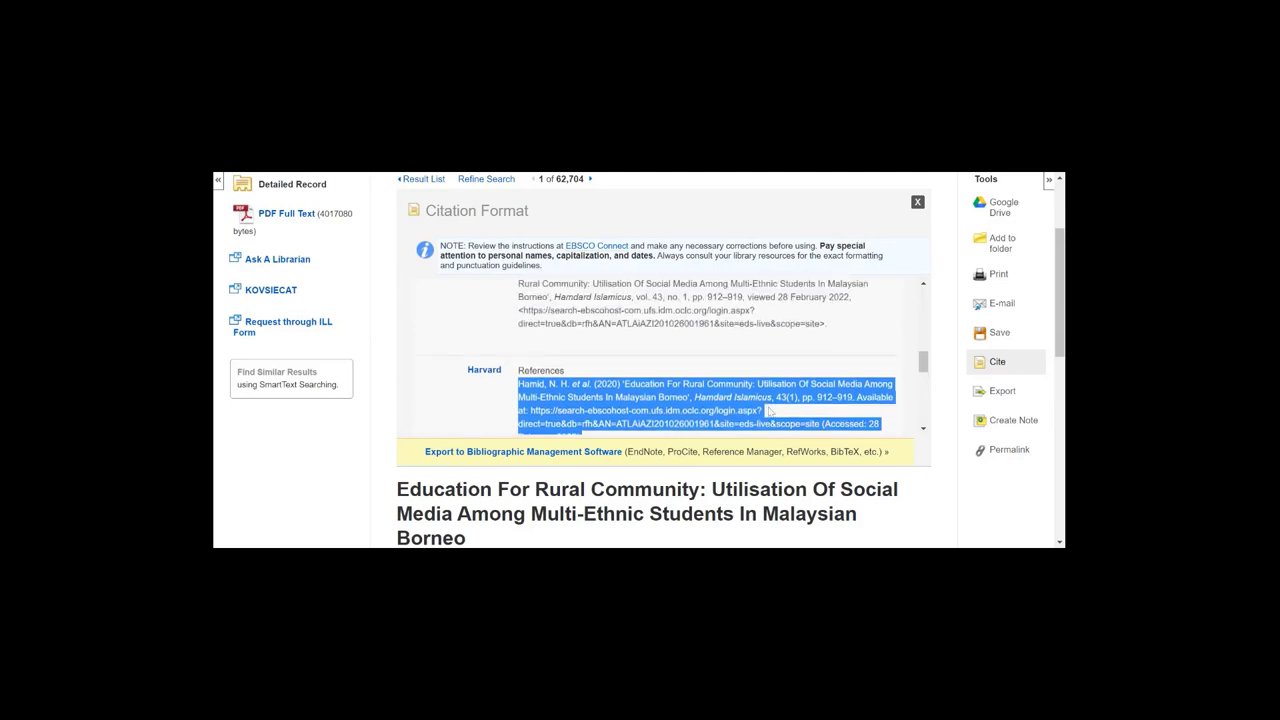
pyautogui.scroll(5, 776, 405)
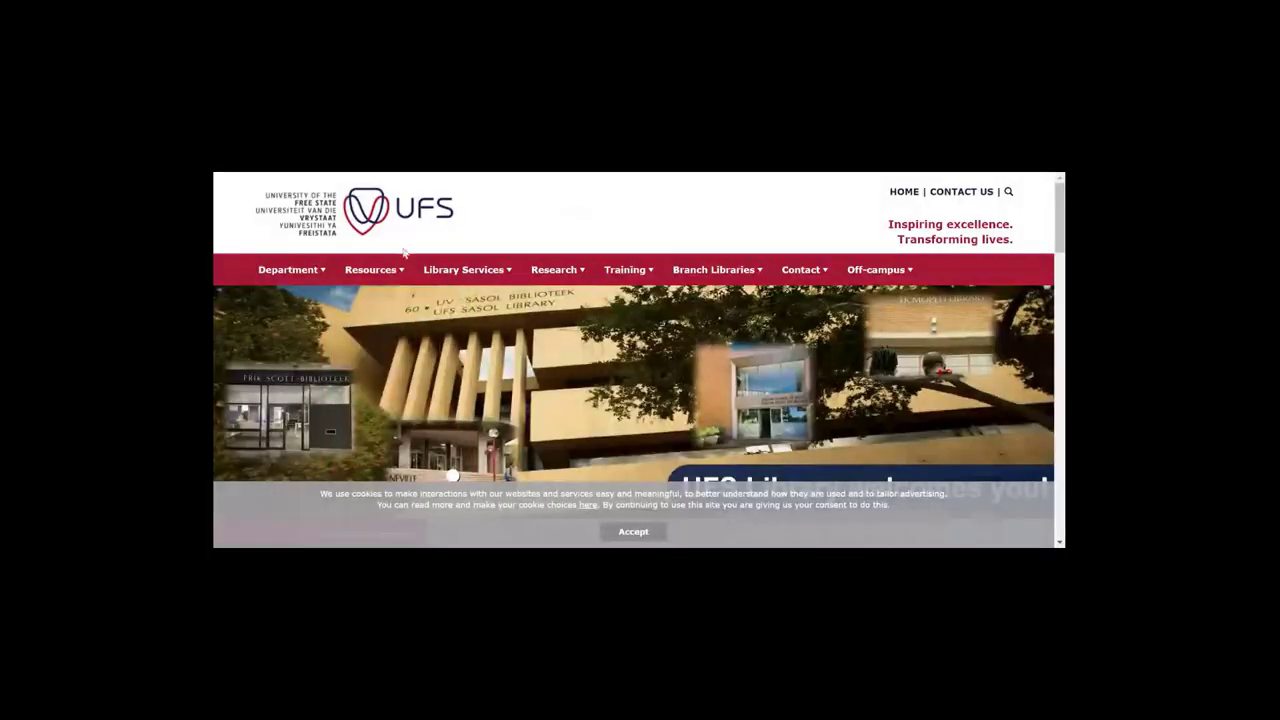
# Step: Open the UFS library's LibGuides and go to the Neville Alexander (South Campus) Library guide
pyautogui.moveTo(385, 274)
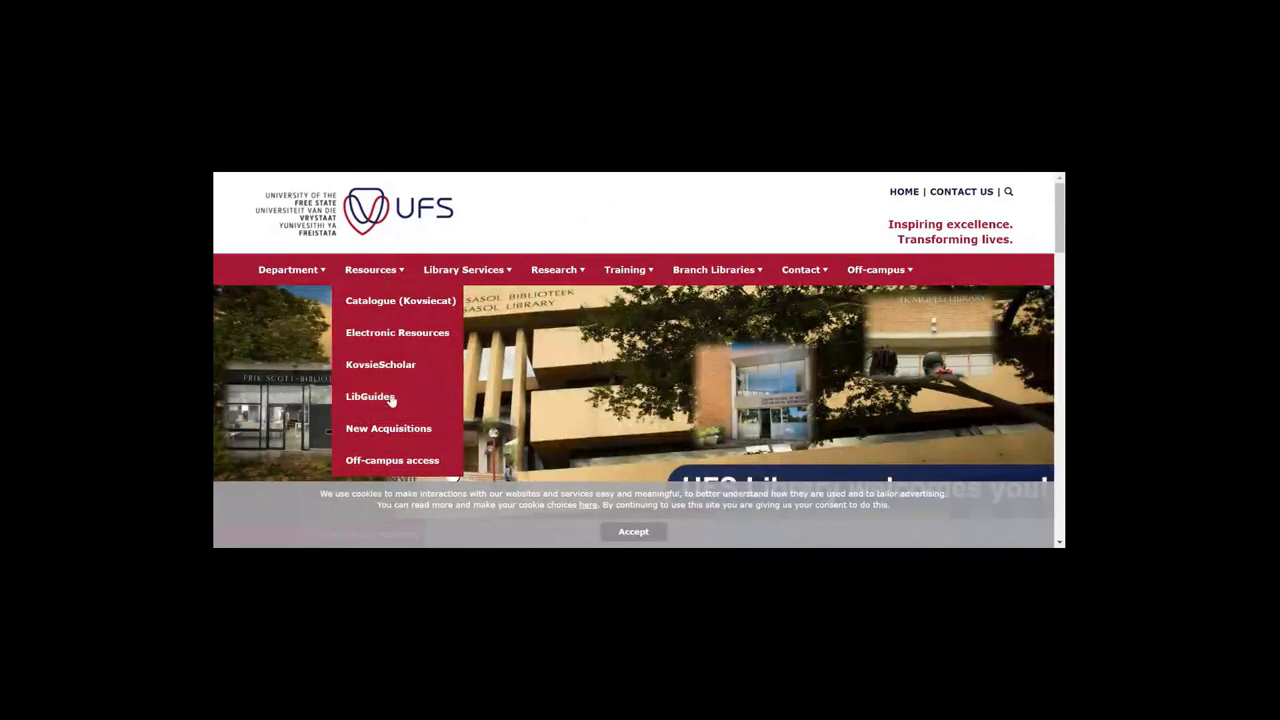
pyautogui.click(391, 399)
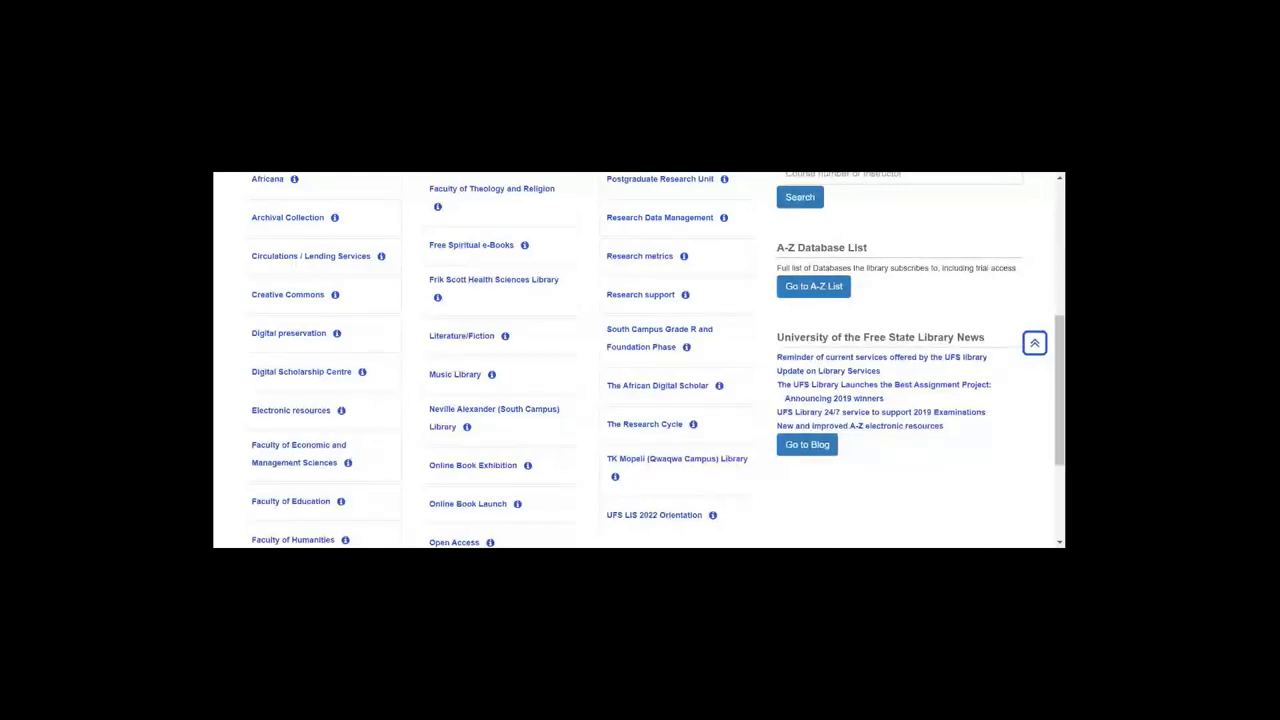
pyautogui.scroll(1, 546, 412)
pyautogui.scroll(5, 546, 412)
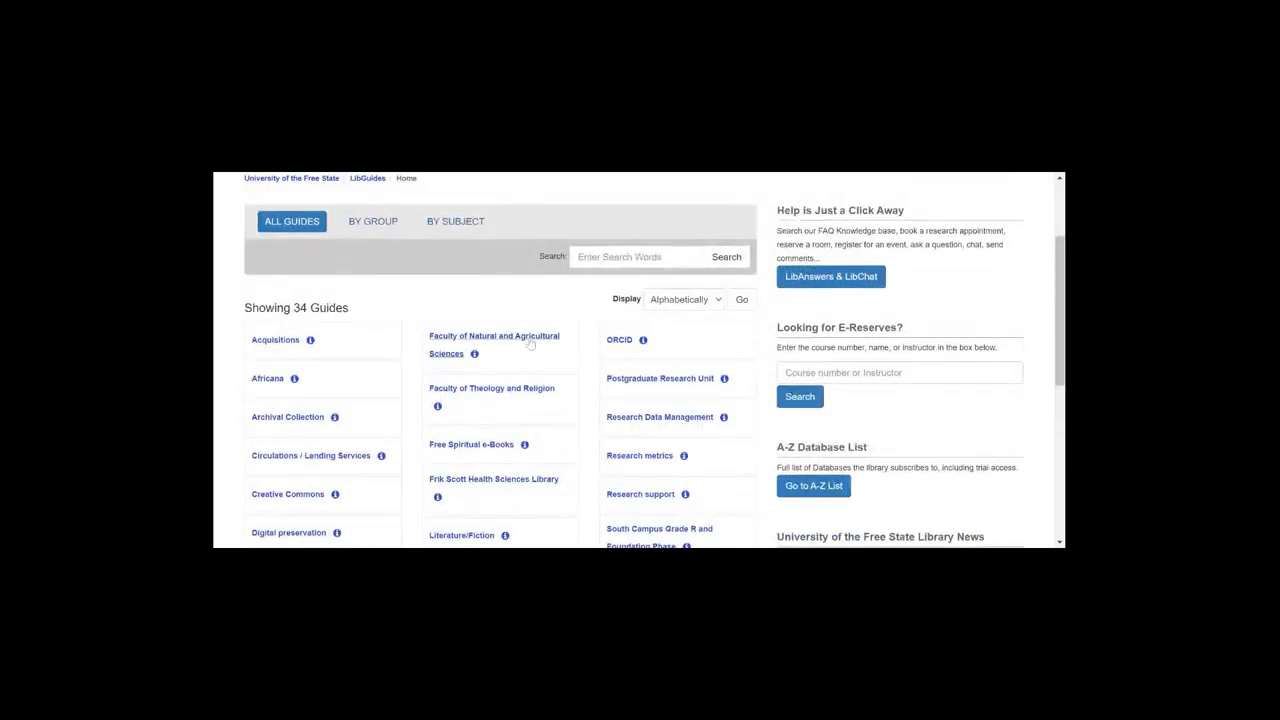
pyautogui.scroll(-2, 530, 379)
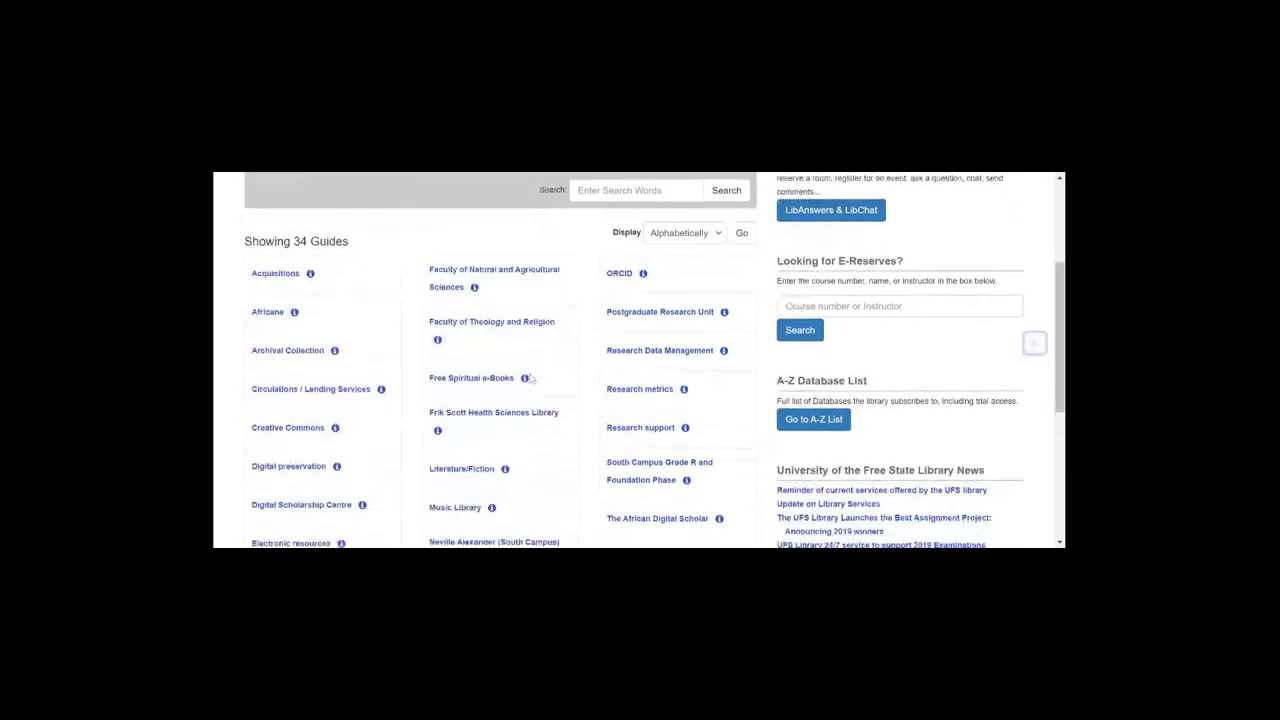
pyautogui.scroll(-3, 530, 379)
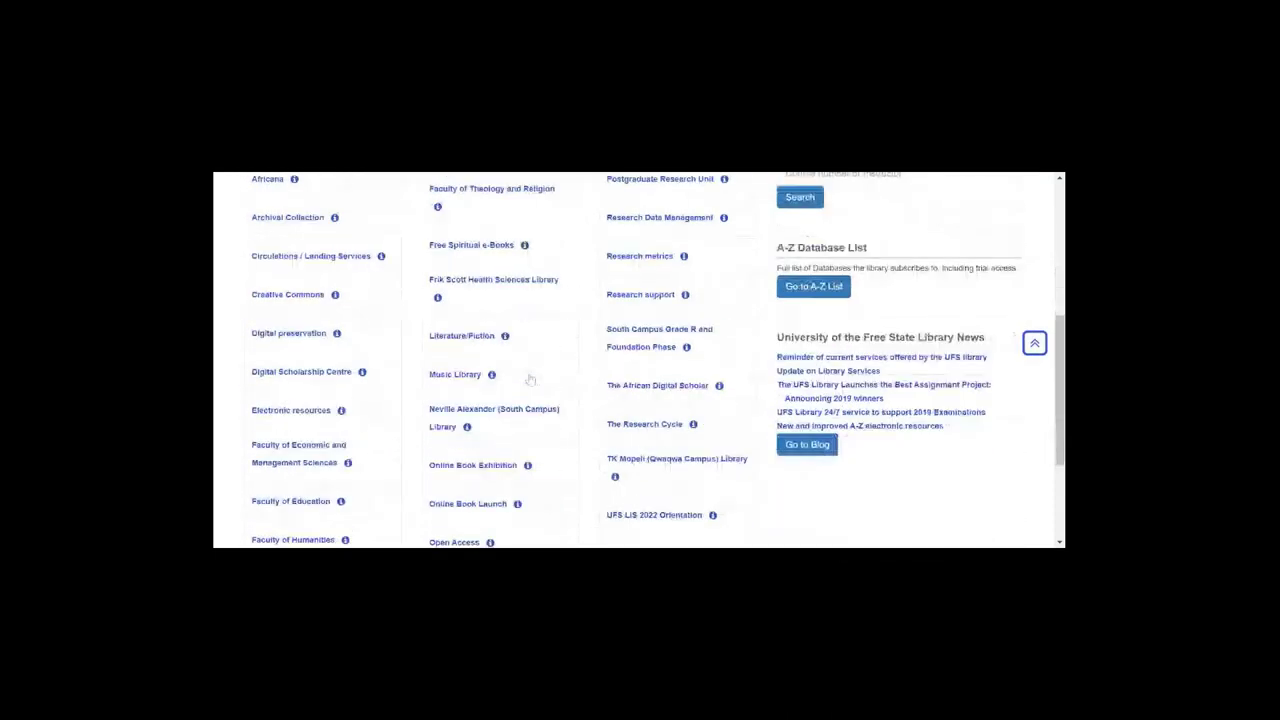
pyautogui.click(489, 418)
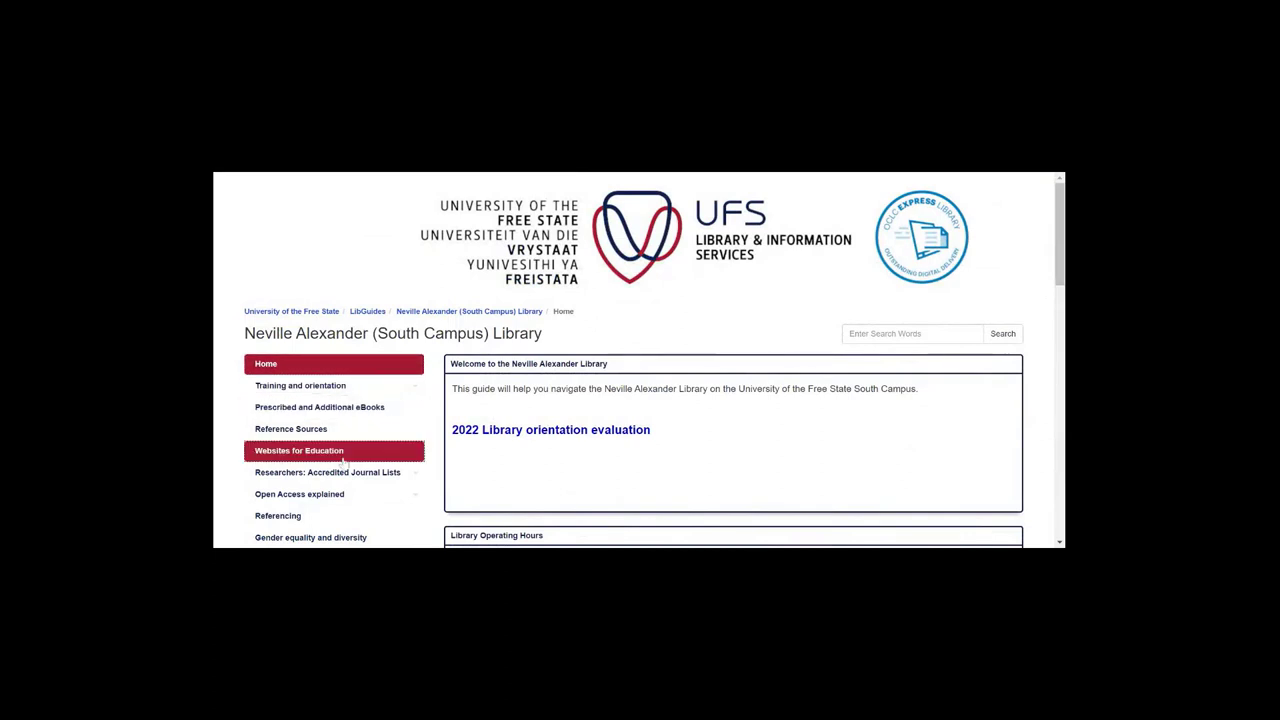
# Step: Examine the guide's home page, covering its topic list, the librarian's contact details and the library operating hours
pyautogui.scroll(-2, 330, 470)
pyautogui.moveTo(380, 487)
pyautogui.scroll(-1, 380, 487)
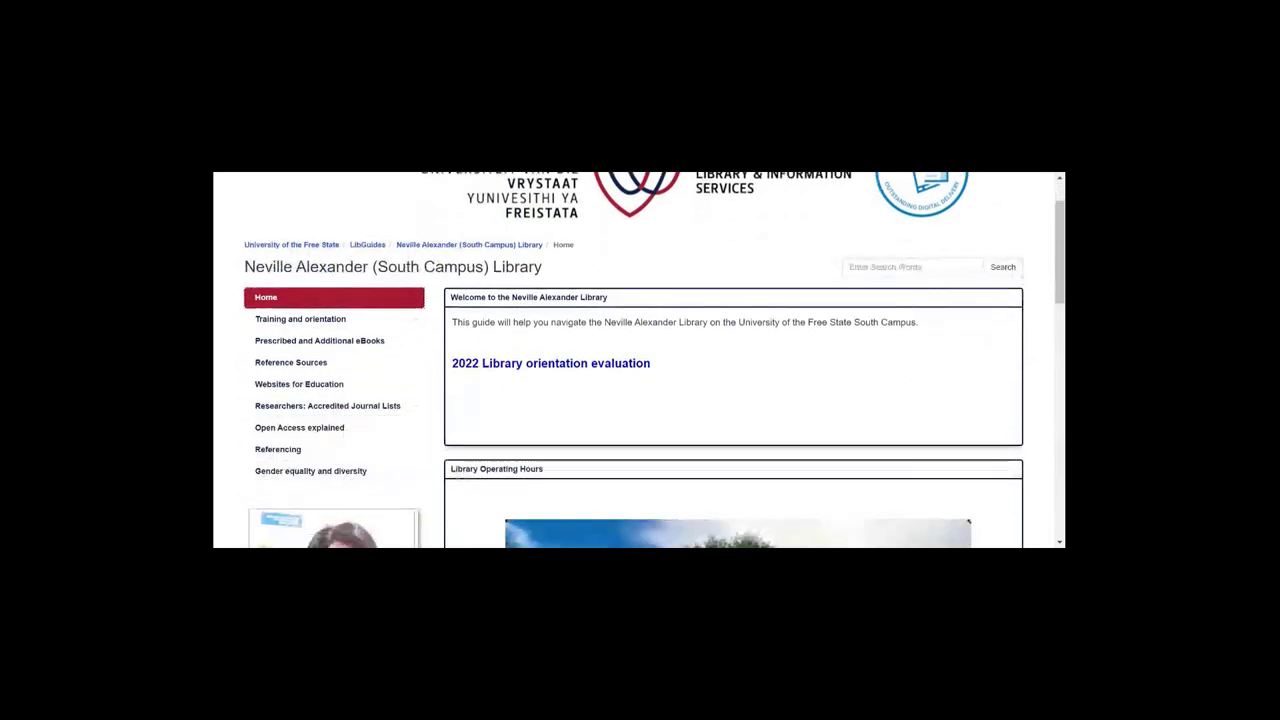
pyautogui.moveTo(325, 338)
pyautogui.scroll(-5, 325, 338)
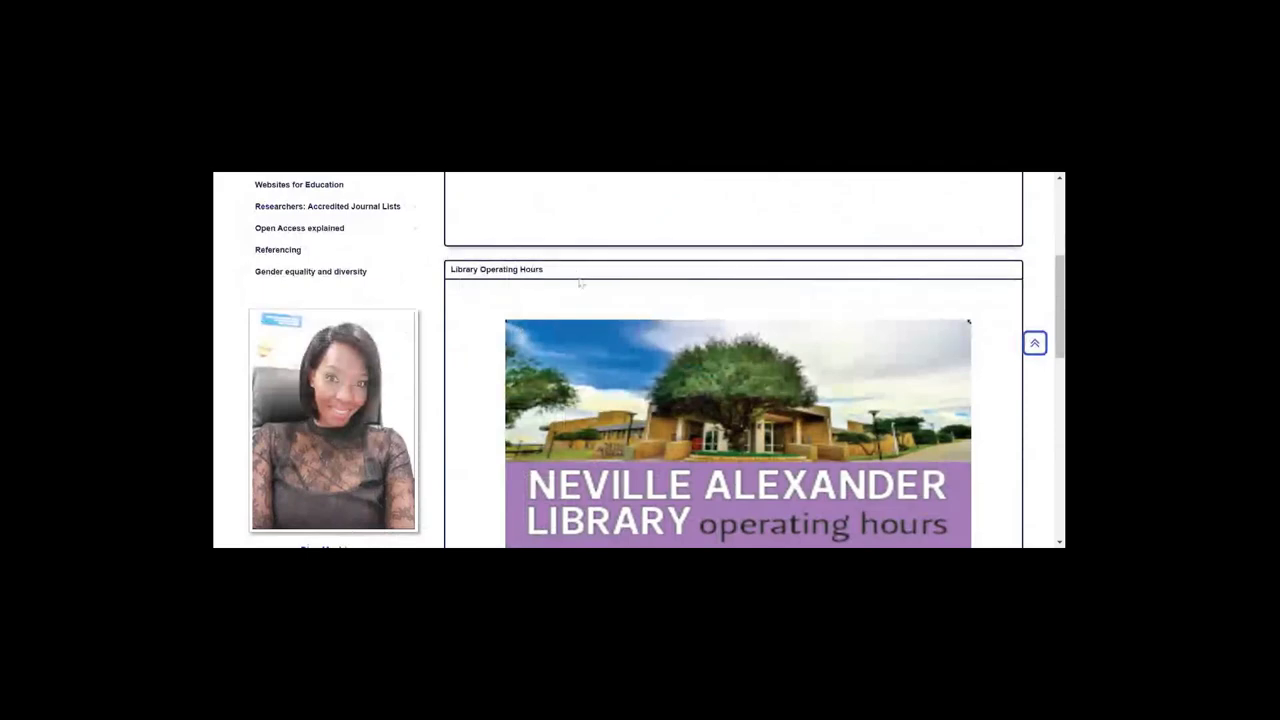
pyautogui.scroll(-2, 588, 377)
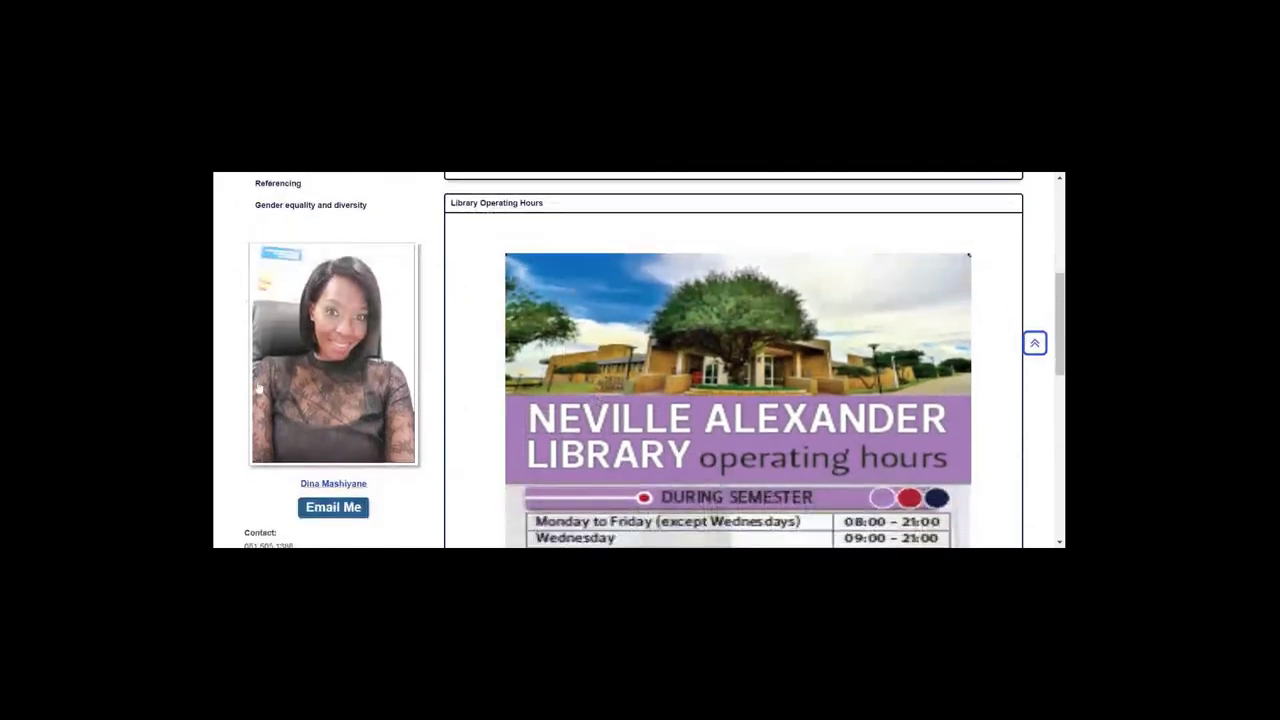
pyautogui.scroll(-2, 258, 400)
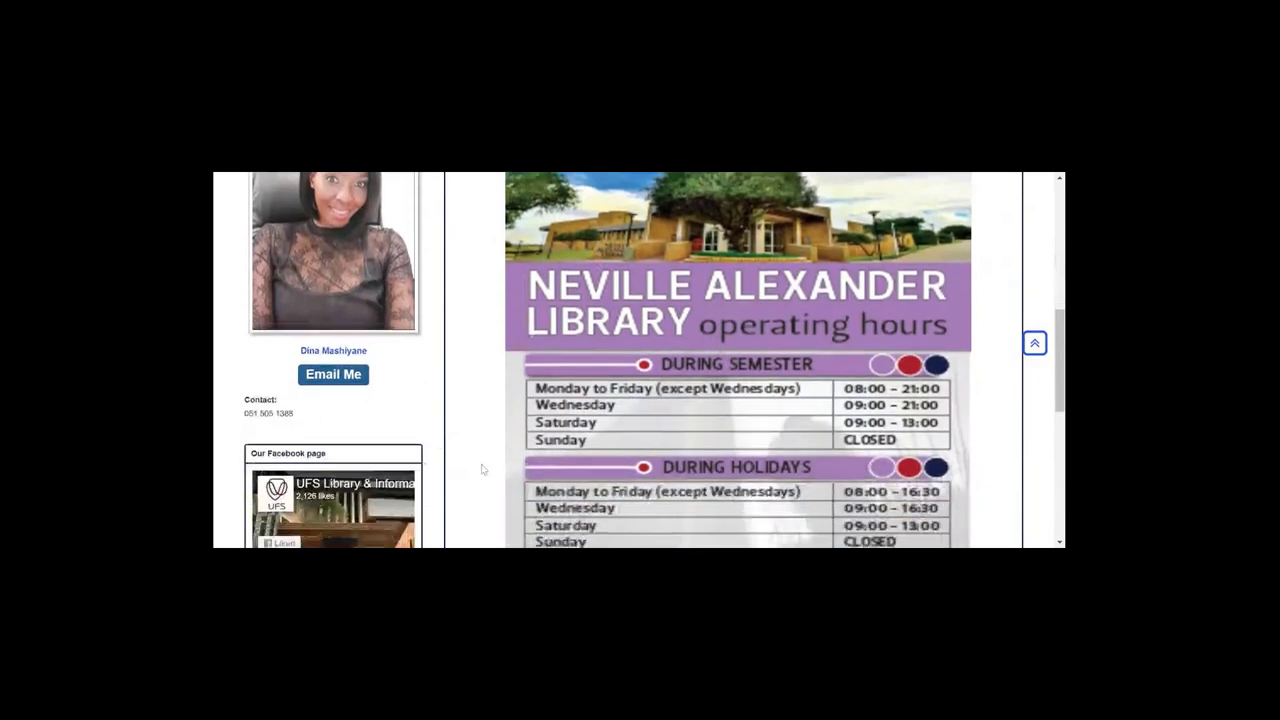
pyautogui.scroll(-2, 482, 466)
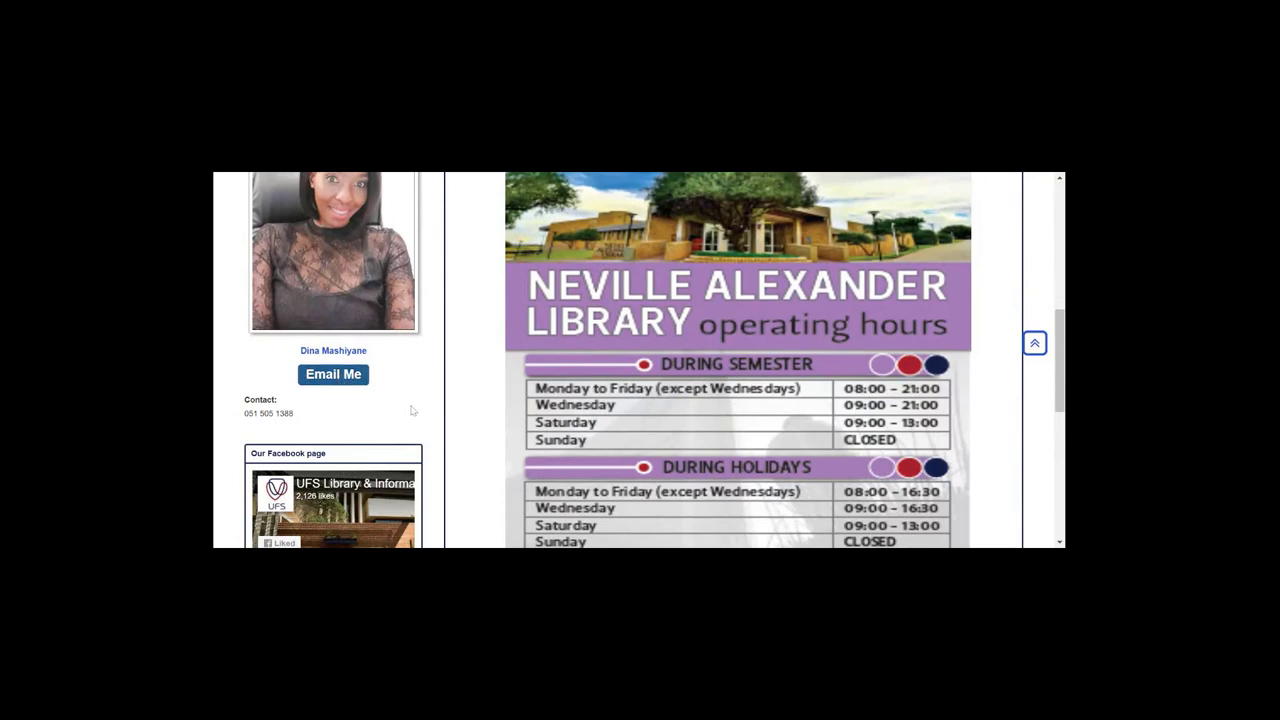
# Step: Review the holiday operating hours, the Facebook feed and the UFS Library & Information Services Code of Conduct
pyautogui.scroll(-1, 412, 410)
pyautogui.scroll(-1, 440, 400)
pyautogui.scroll(-1, 320, 307)
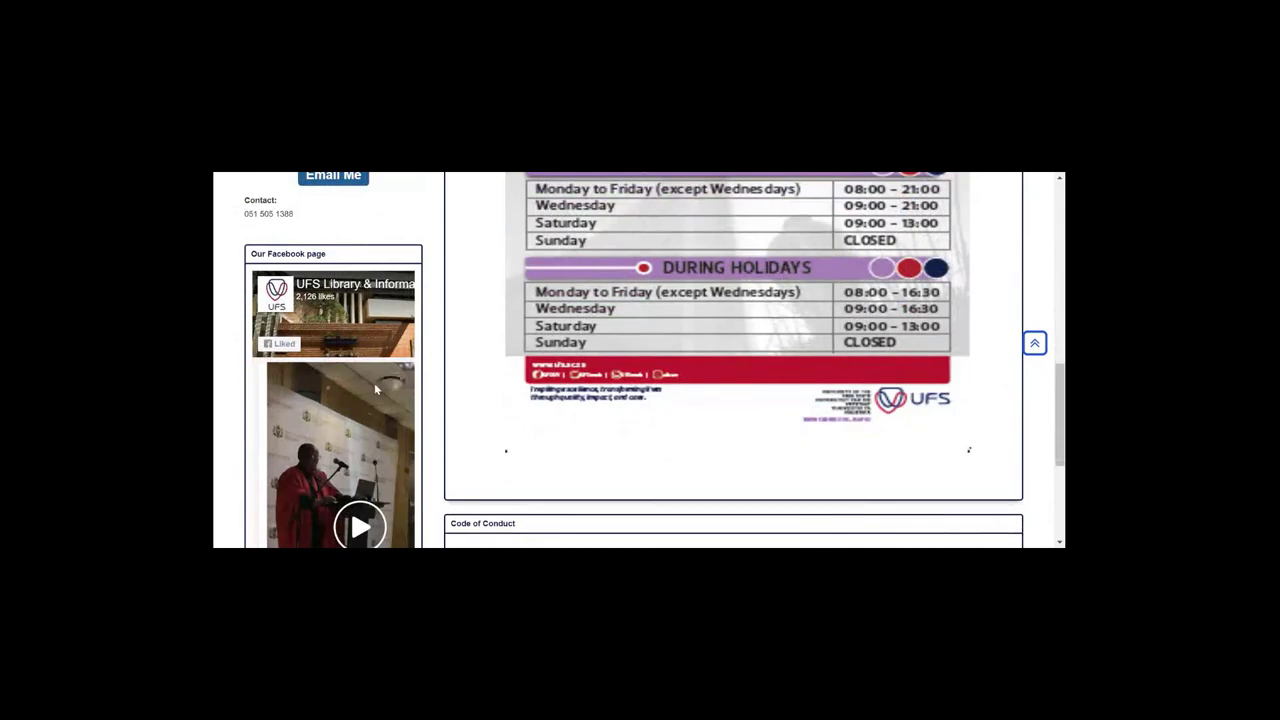
pyautogui.scroll(-2, 374, 382)
pyautogui.scroll(-3, 430, 395)
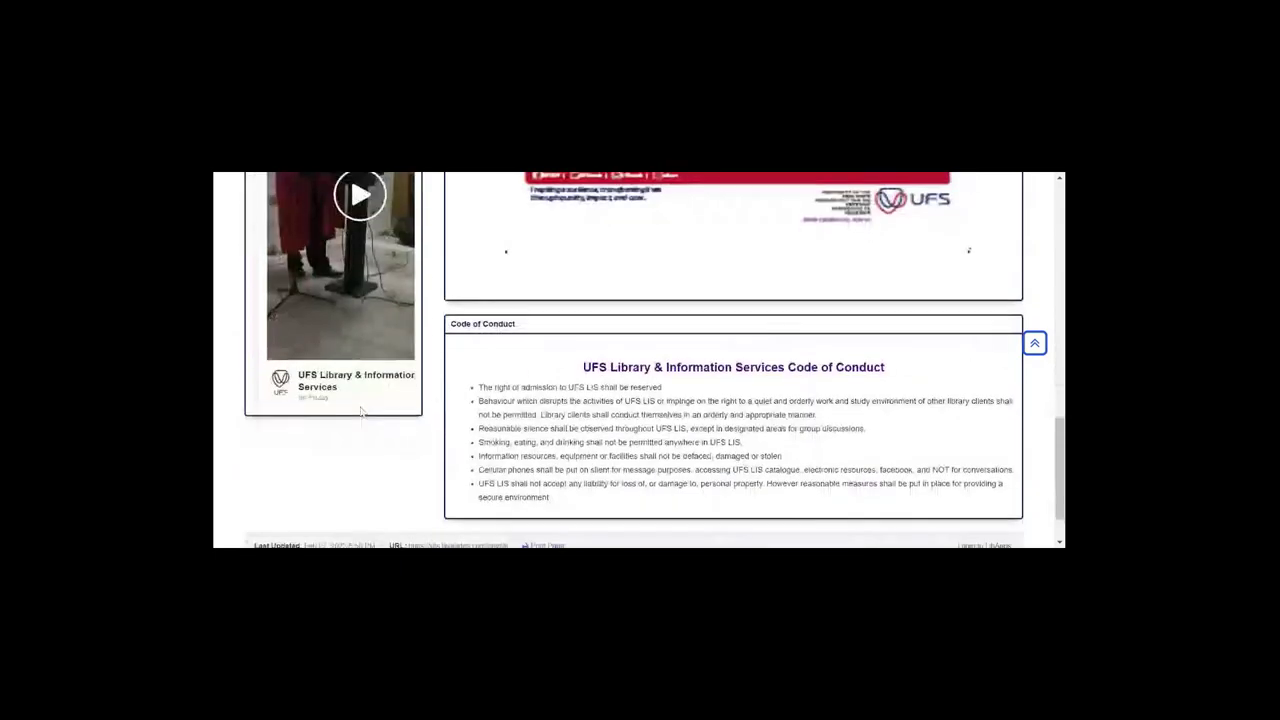
pyautogui.scroll(6, 435, 396)
pyautogui.scroll(3, 445, 447)
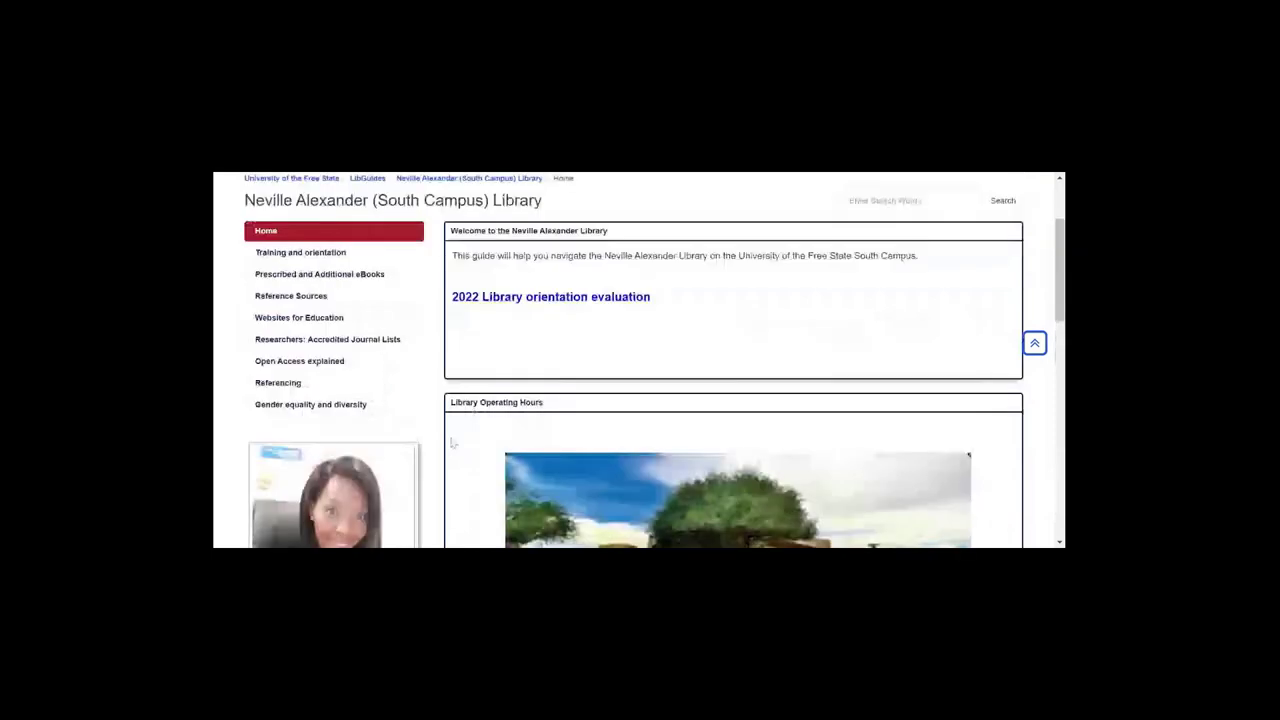
# Step: Open the "How do I?" page under Training and orientation and review its tutorials on searching for information
pyautogui.moveTo(292, 393)
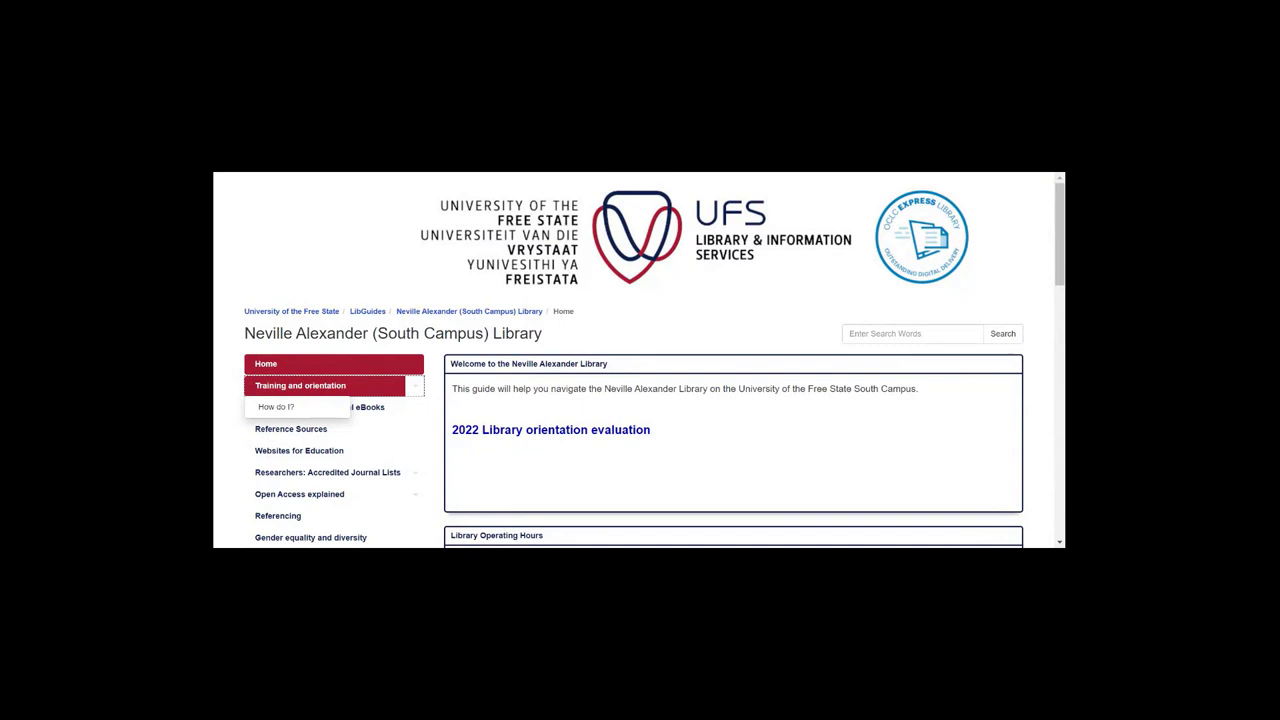
pyautogui.click(277, 410)
pyautogui.scroll(-1, 507, 380)
pyautogui.scroll(-3, 507, 380)
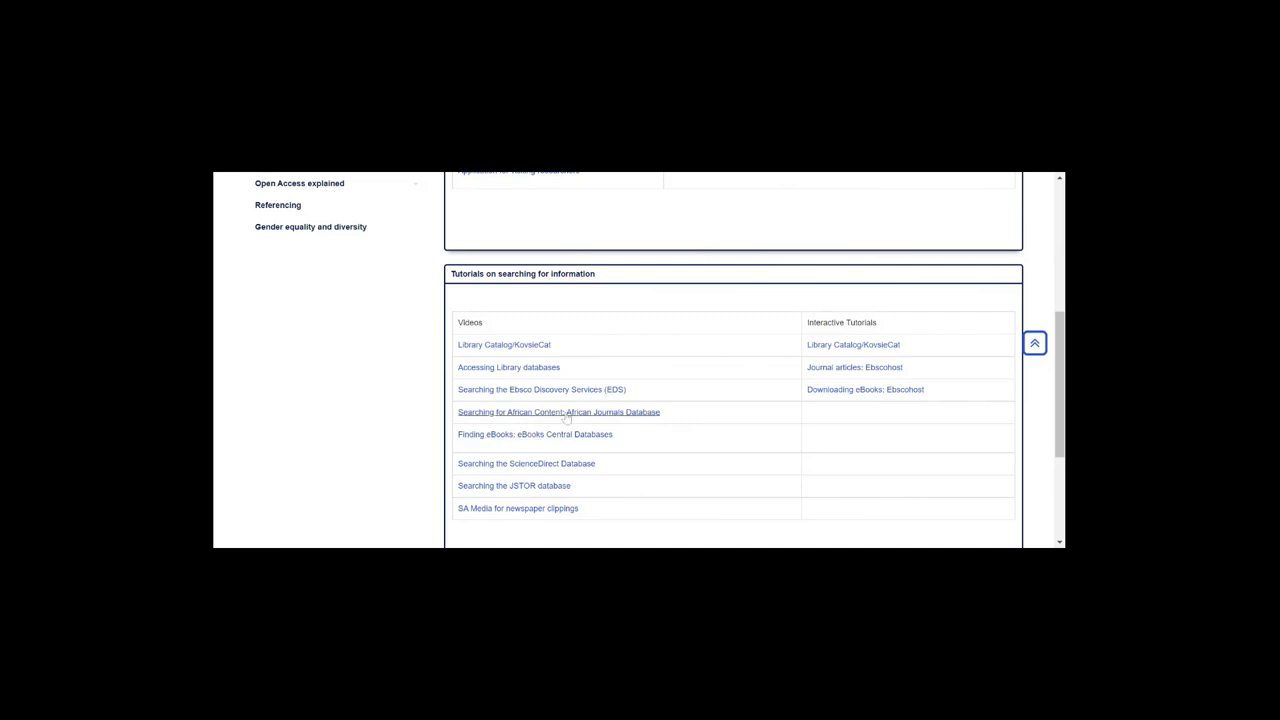
pyautogui.scroll(-1, 682, 390)
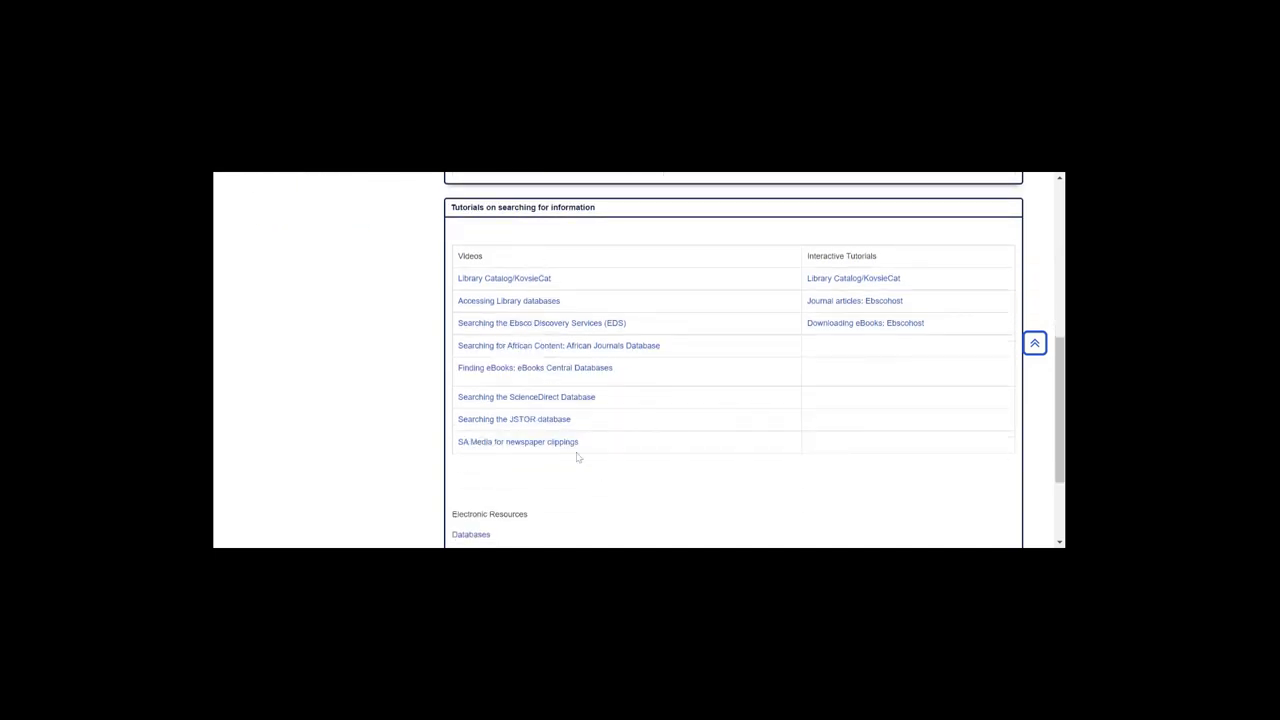
# Step: Review the Membership and off-campus access links above the search tutorials
pyautogui.scroll(1, 500, 454)
pyautogui.scroll(1, 499, 455)
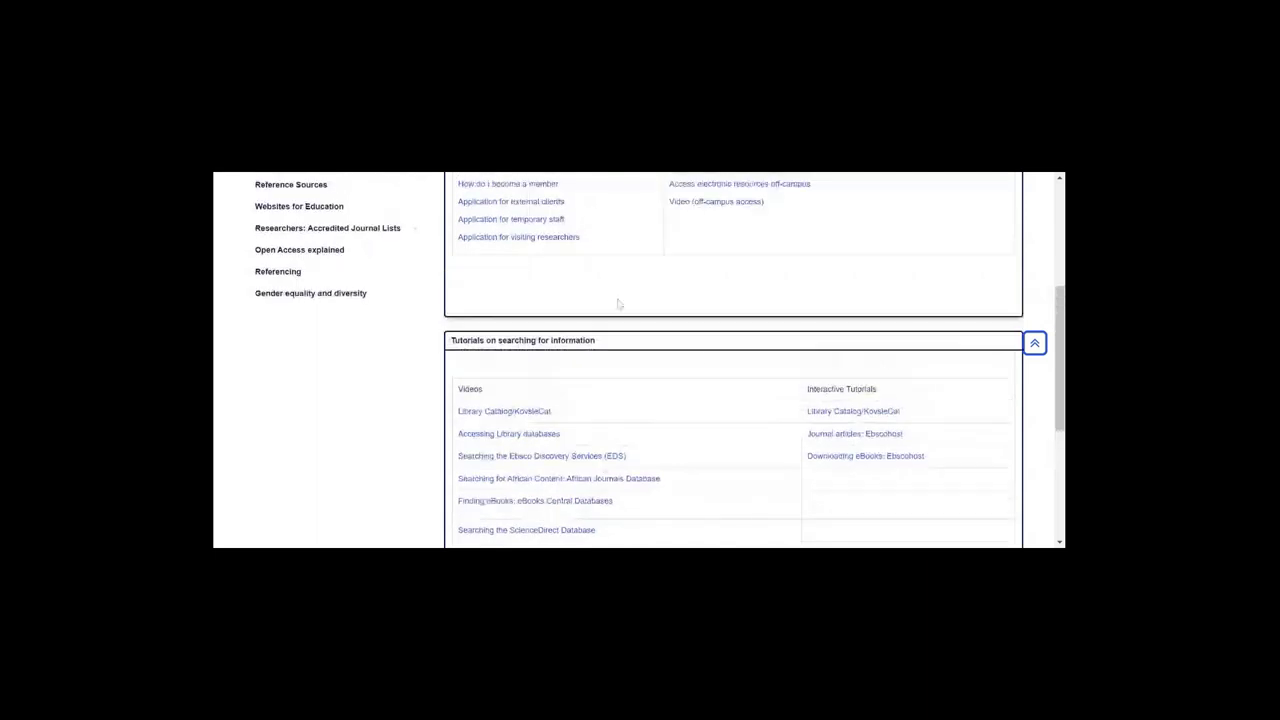
pyautogui.scroll(1, 674, 463)
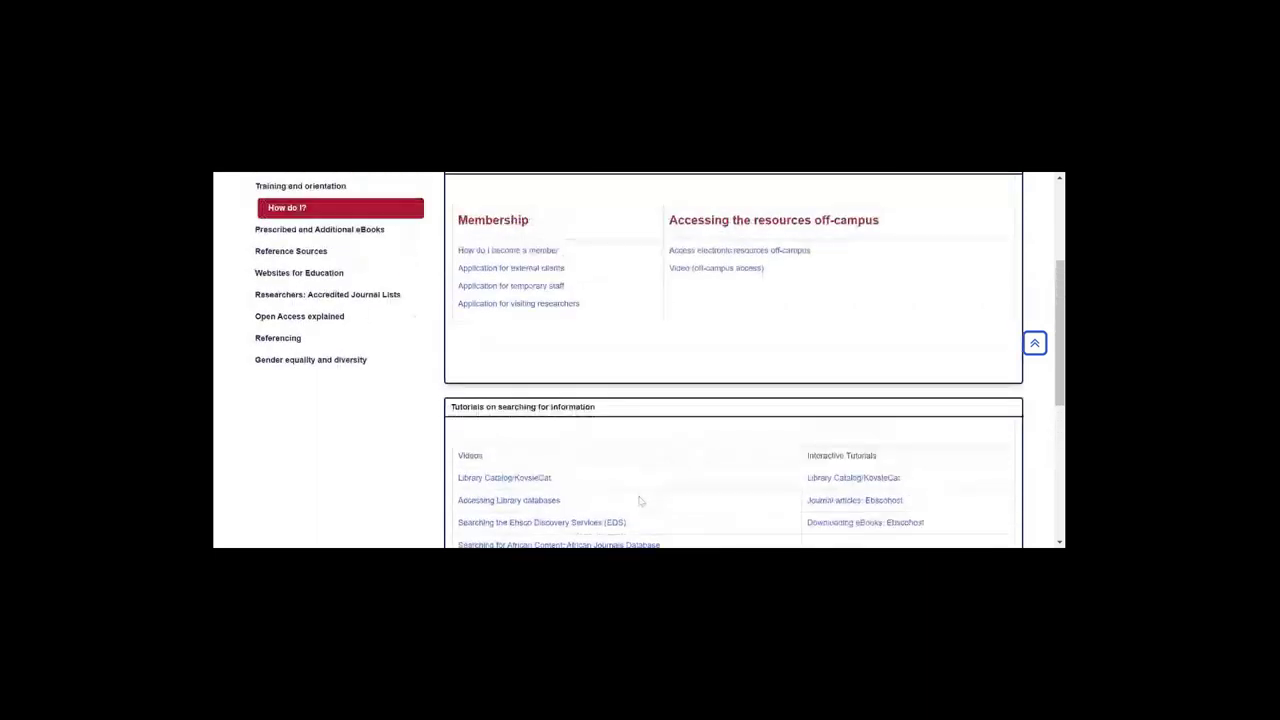
pyautogui.scroll(1, 606, 476)
pyautogui.scroll(2, 606, 476)
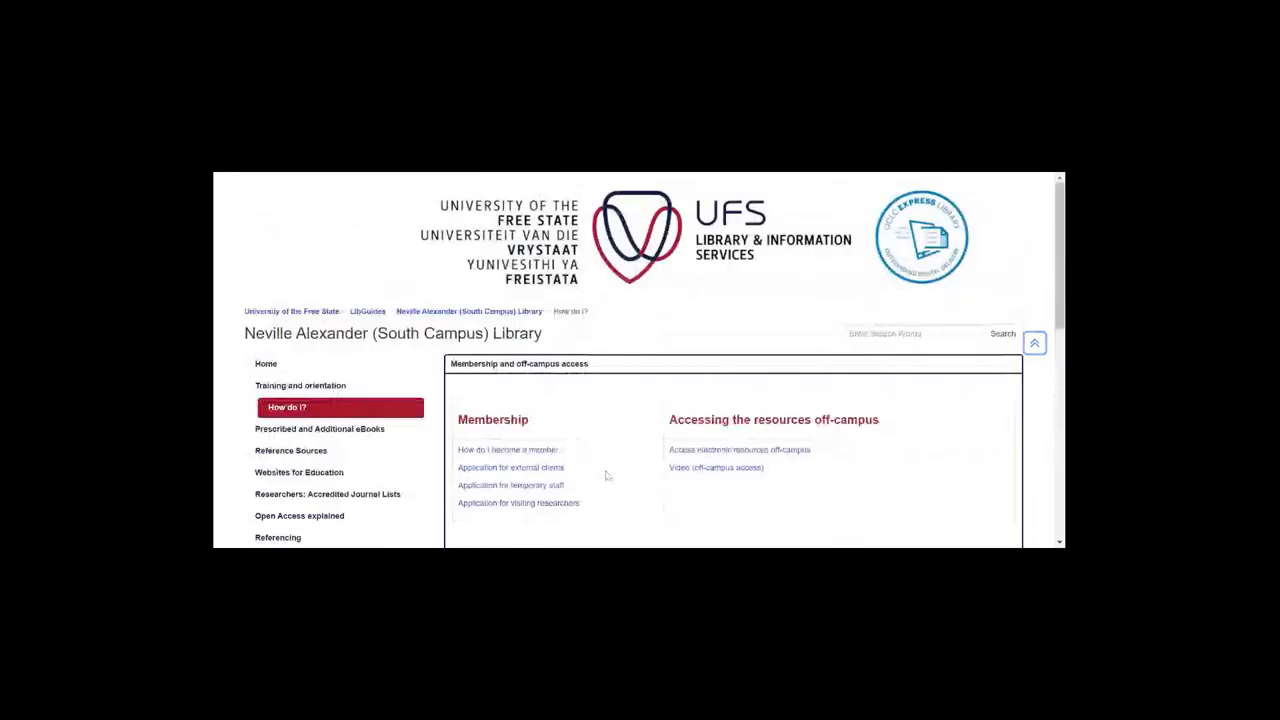
pyautogui.scroll(-1, 606, 476)
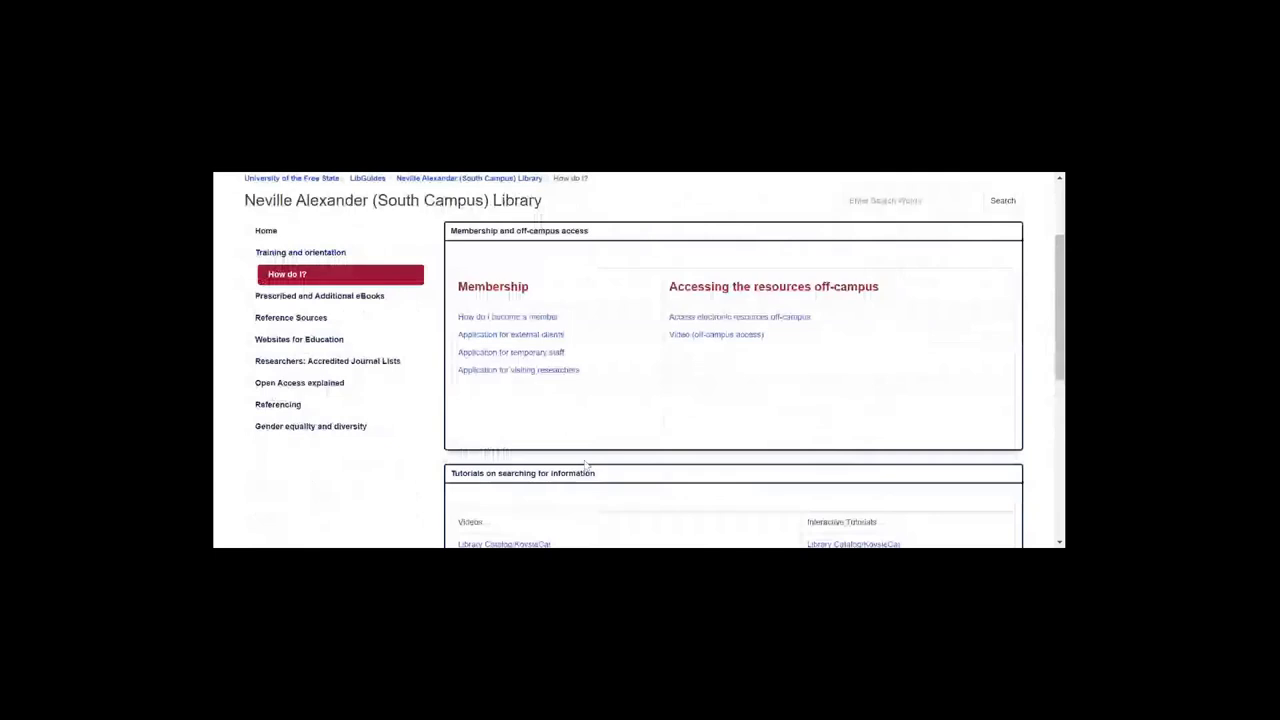
# Step: Open the Prescribed and Additional eBooks page and browse backwards through the UAP Prescribed and related eBooks
pyautogui.click(305, 298)
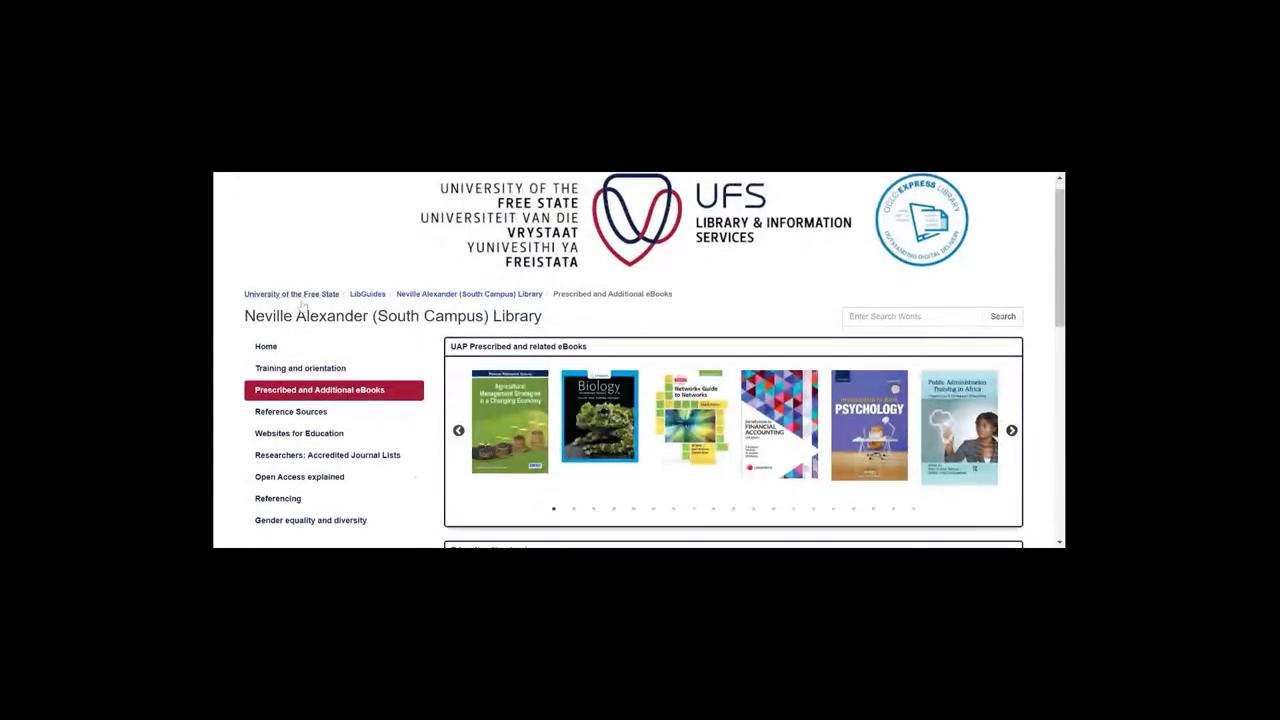
pyautogui.scroll(-1, 300, 308)
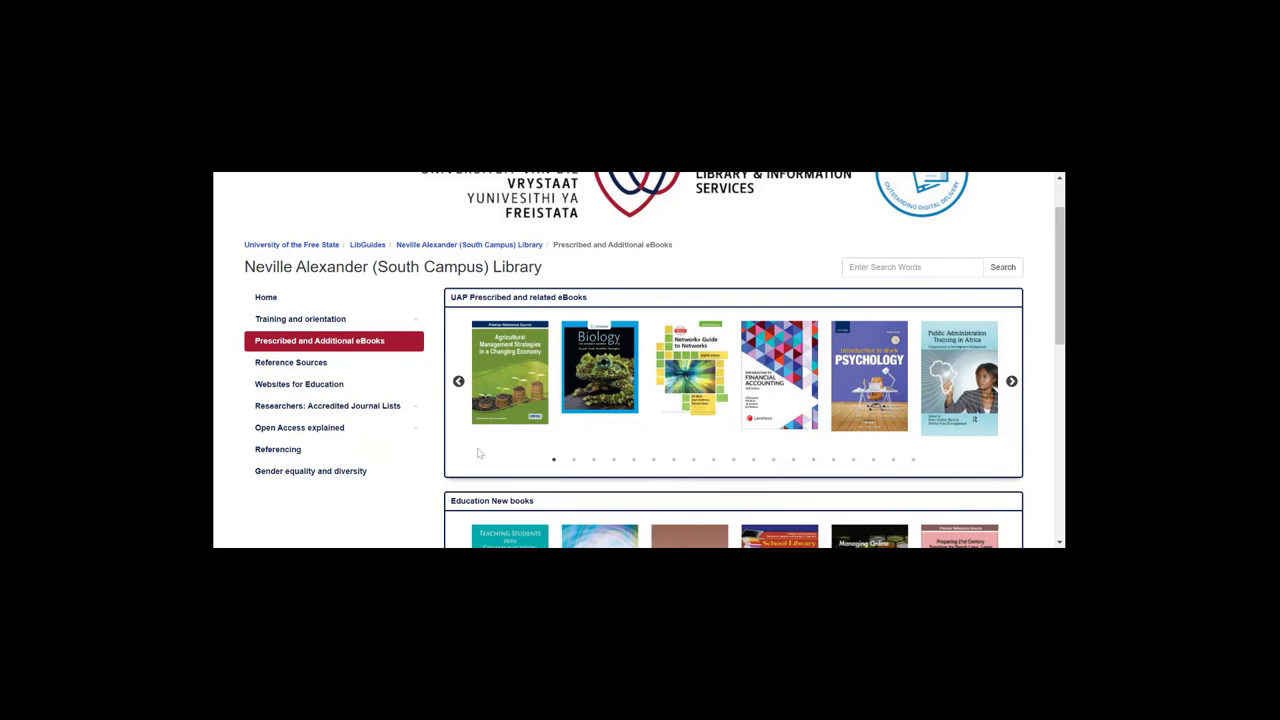
pyautogui.click(458, 381)
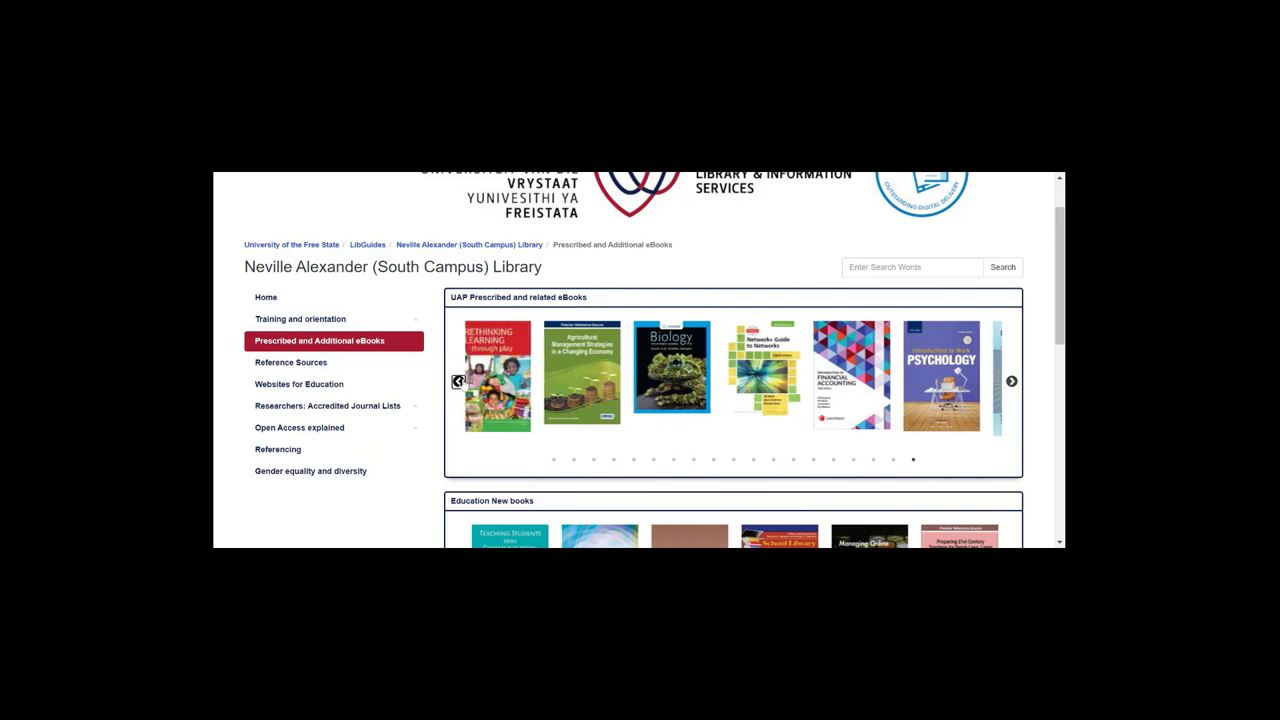
pyautogui.click(458, 381)
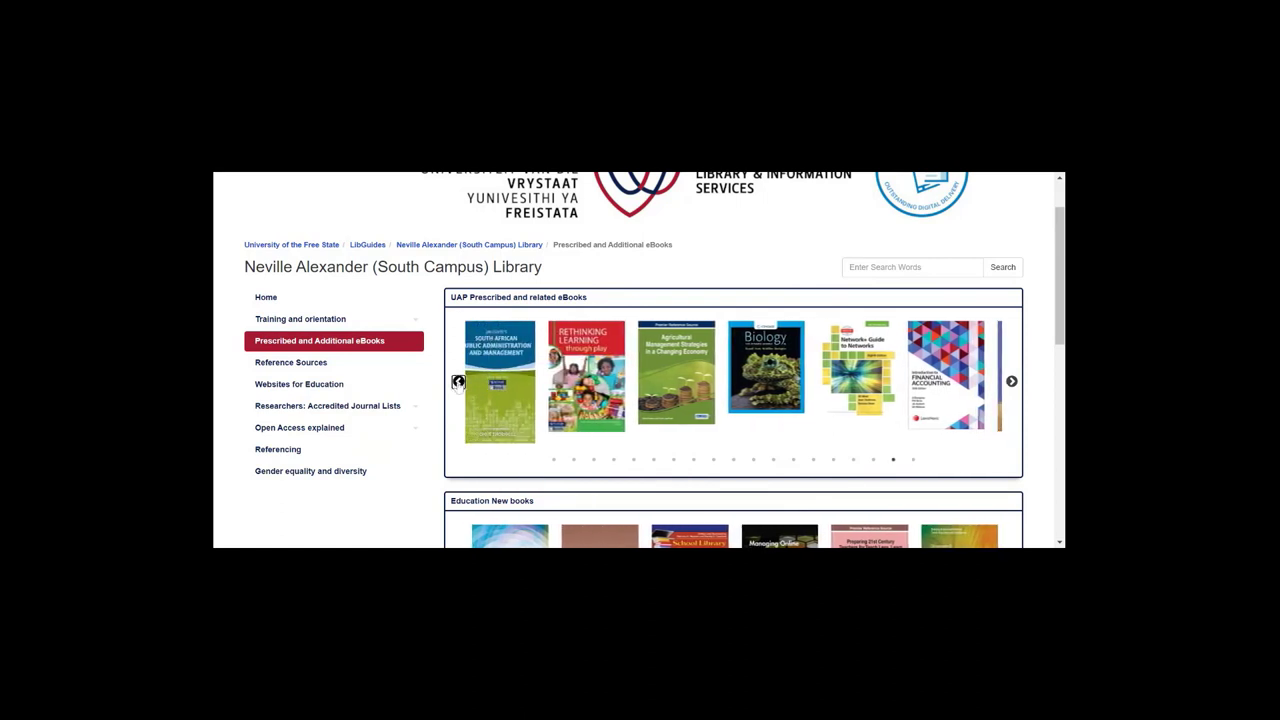
pyautogui.click(458, 381)
pyautogui.click(458, 381)
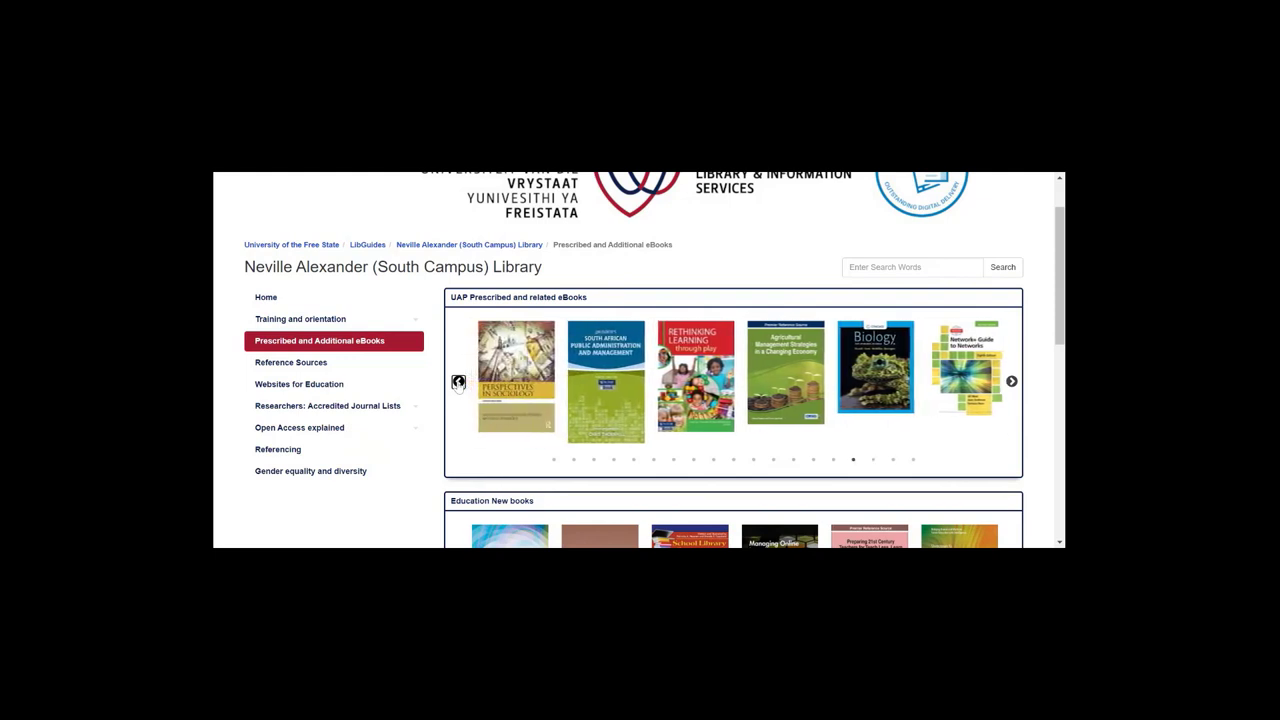
pyautogui.click(458, 381)
pyautogui.click(458, 381)
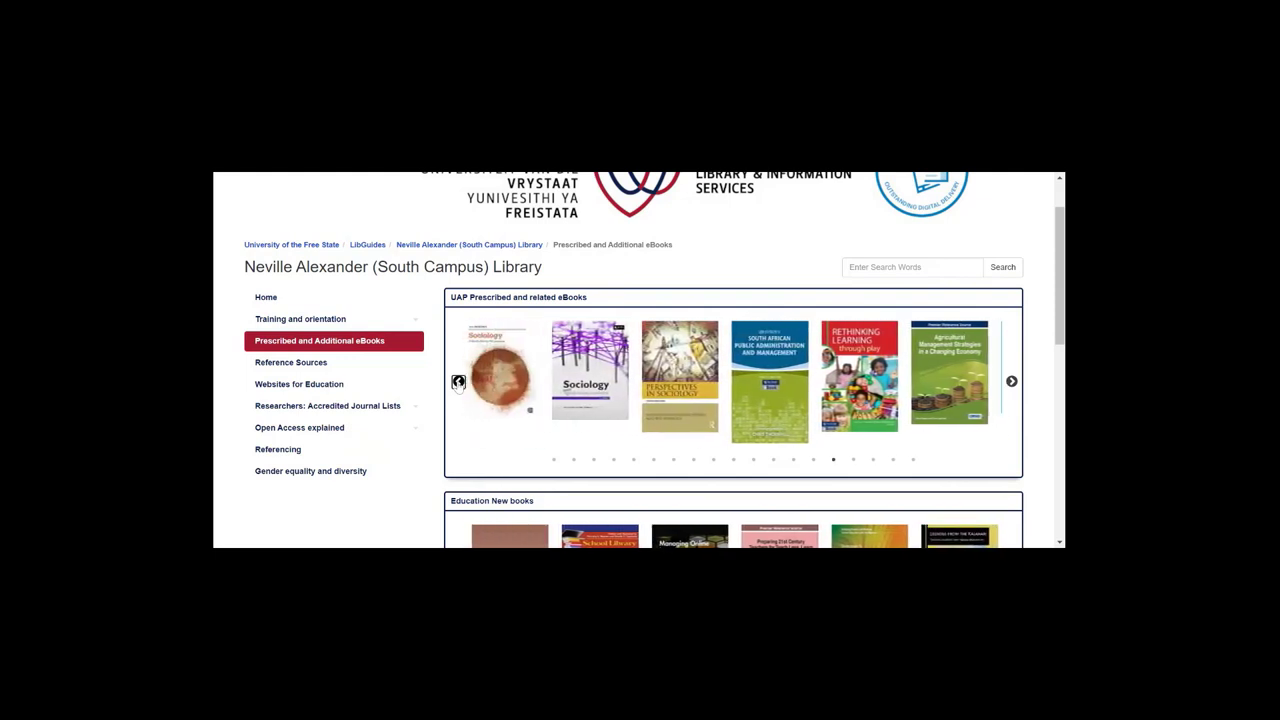
# Step: Open the detailed record of the eBook "Psychology: An Introduction" and review its publication details and access options
pyautogui.click(458, 381)
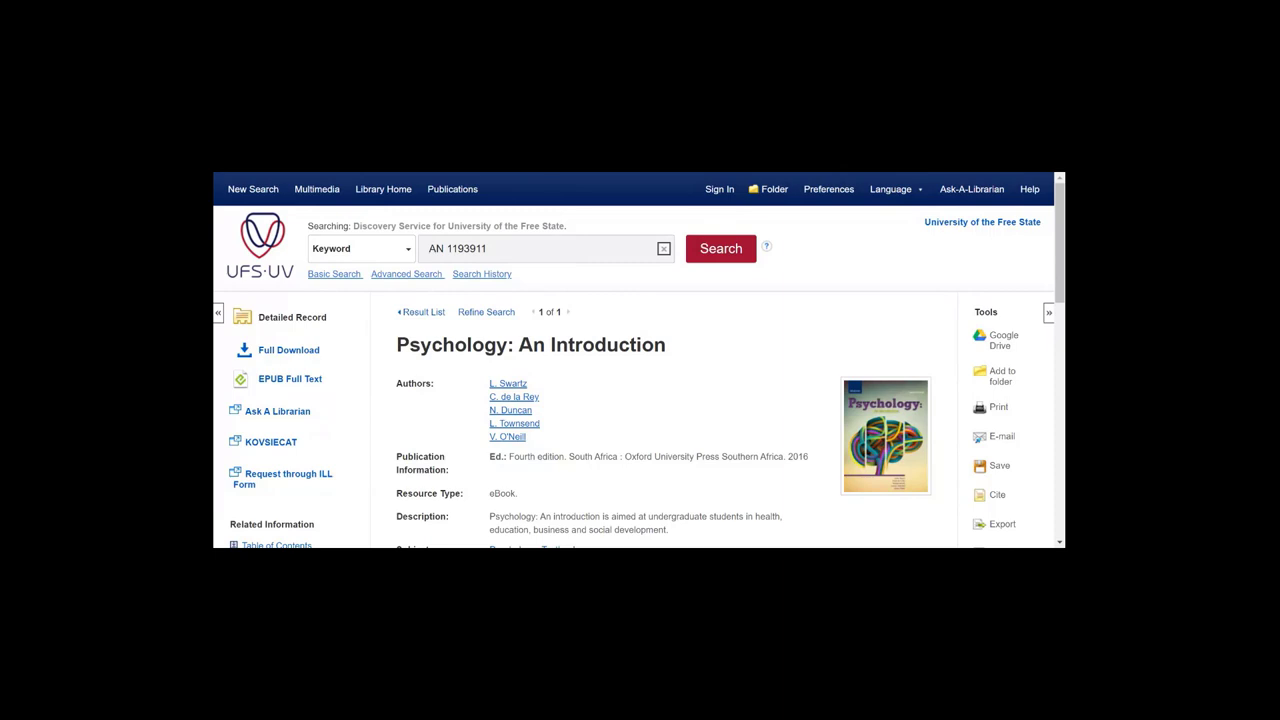
pyautogui.scroll(-1, 667, 448)
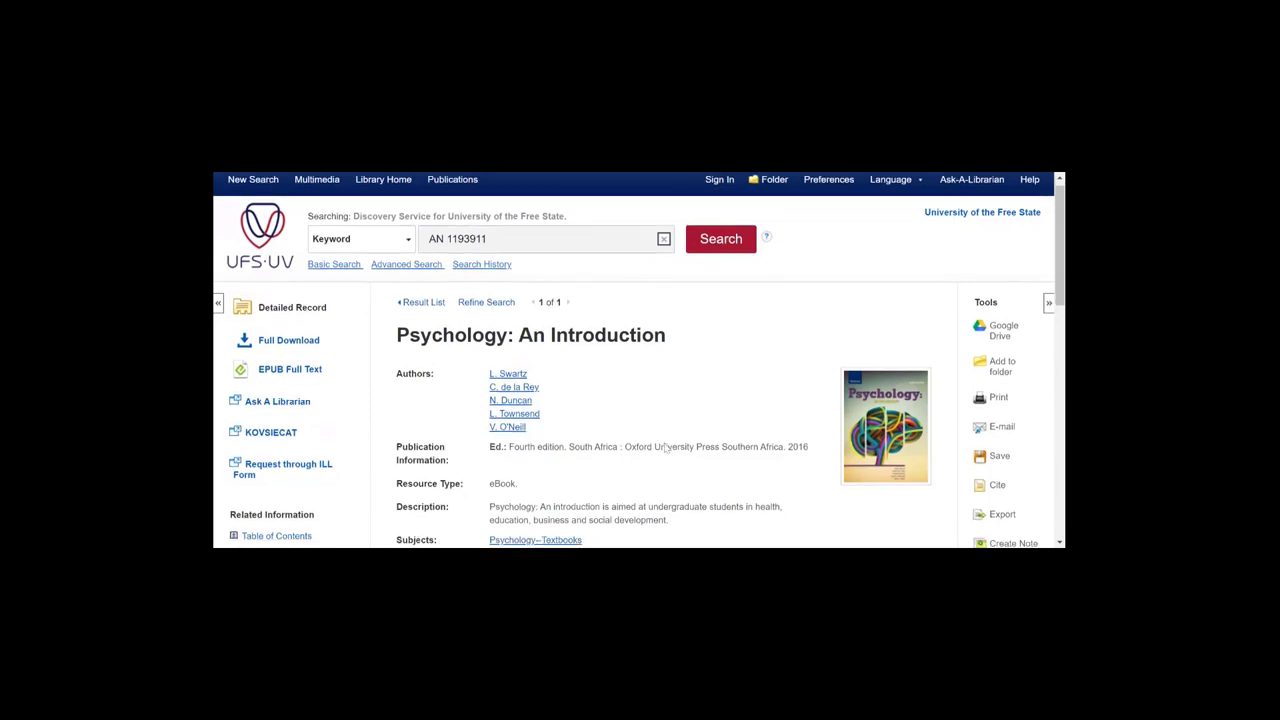
pyautogui.scroll(-5, 666, 447)
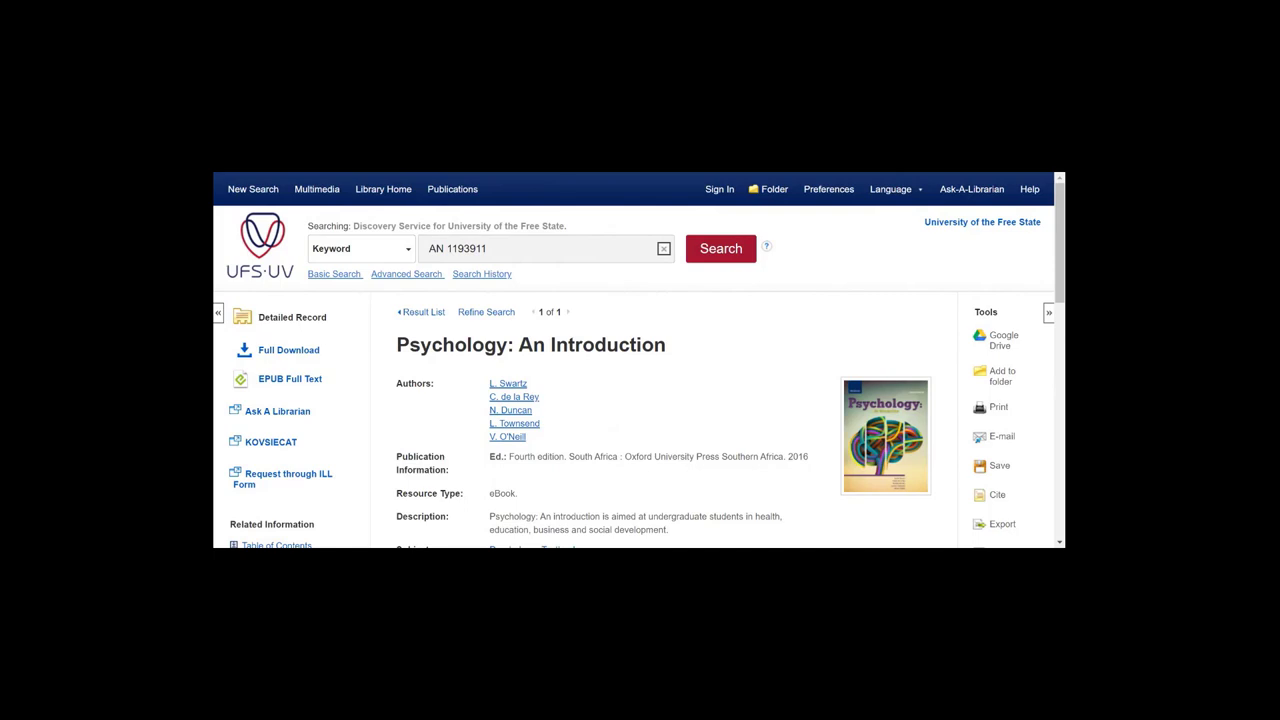
# Step: Expand "PART 1: Introduction to psychology" in the eBook record's table of contents to view its chapters
pyautogui.scroll(-2, 629, 479)
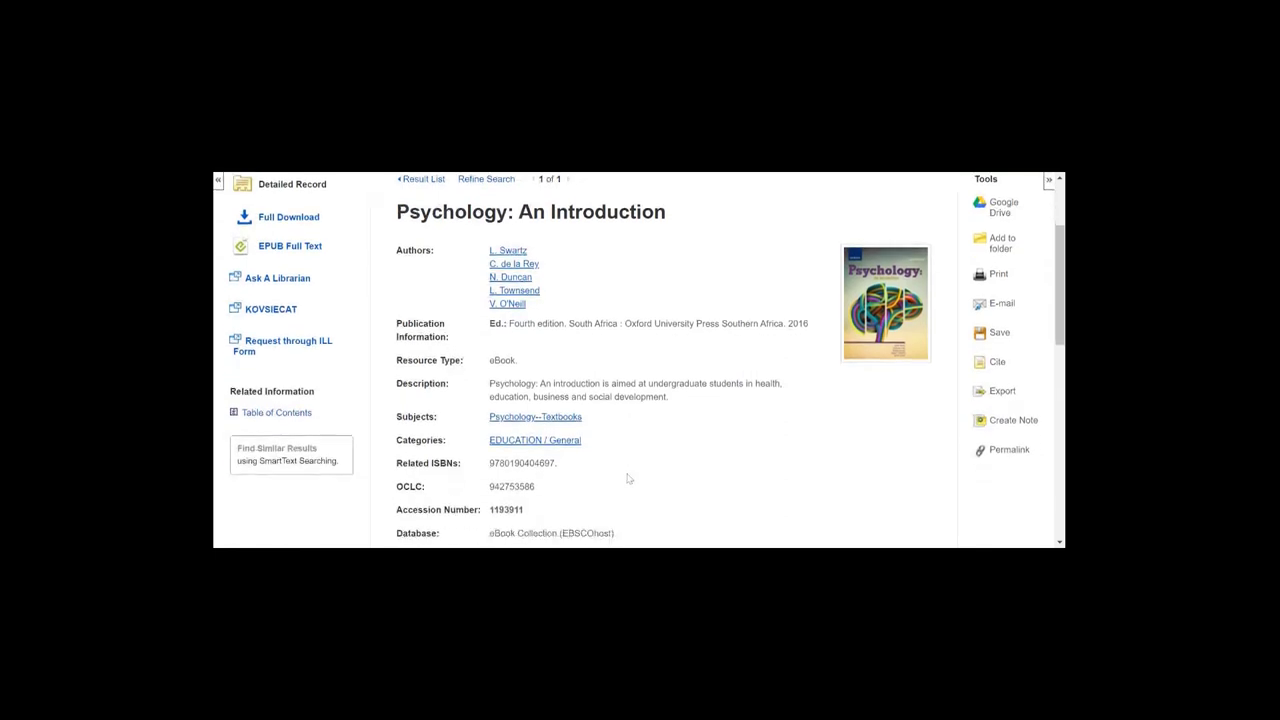
pyautogui.scroll(-1, 629, 479)
pyautogui.scroll(-3, 629, 478)
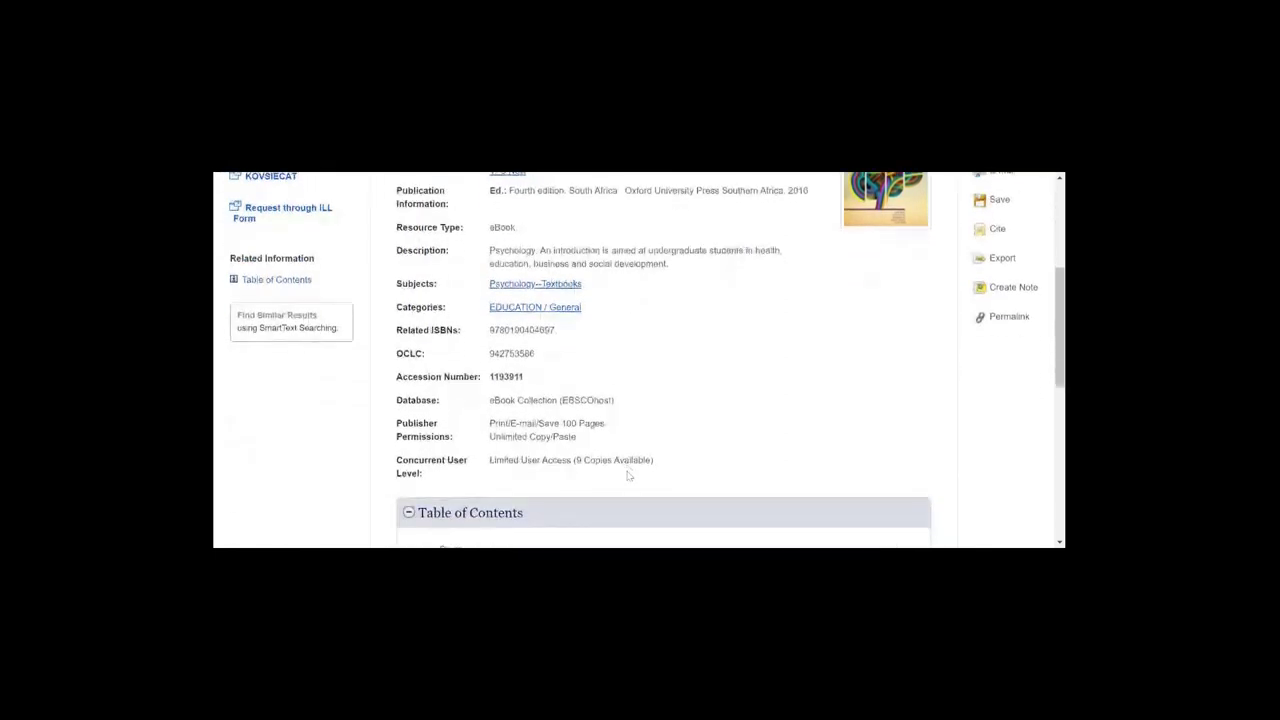
pyautogui.scroll(-2, 628, 476)
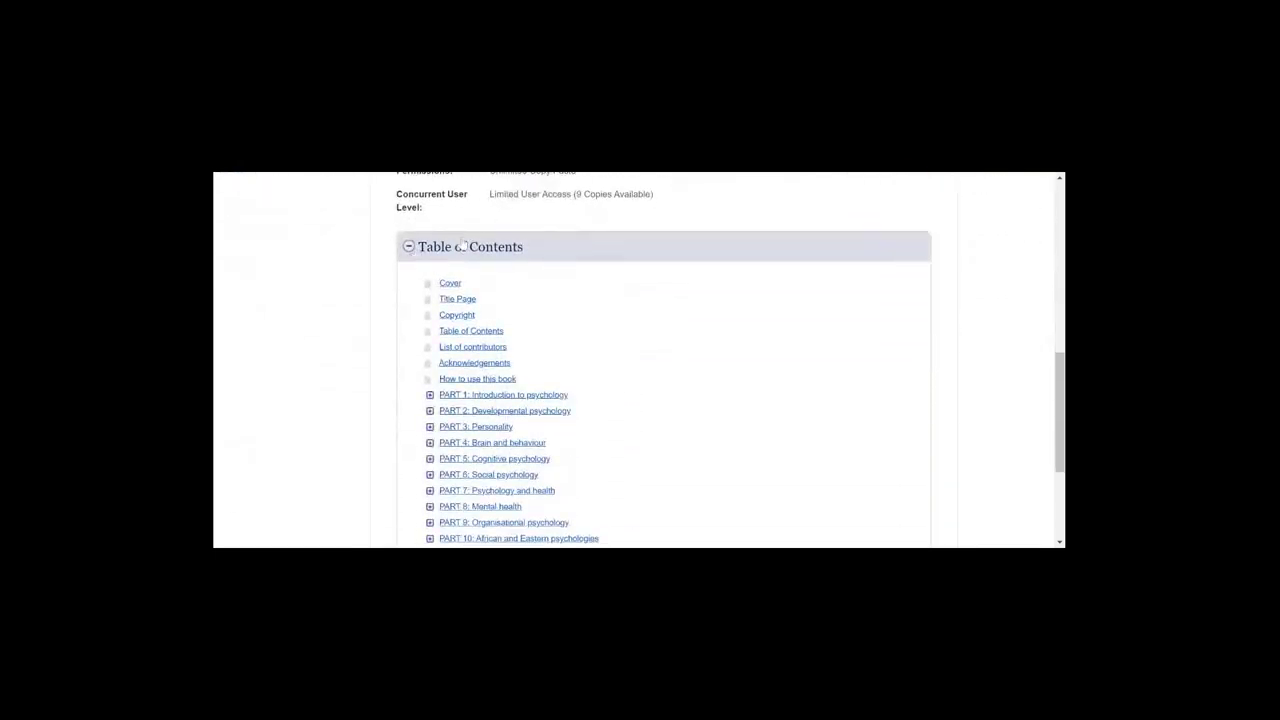
pyautogui.click(430, 395)
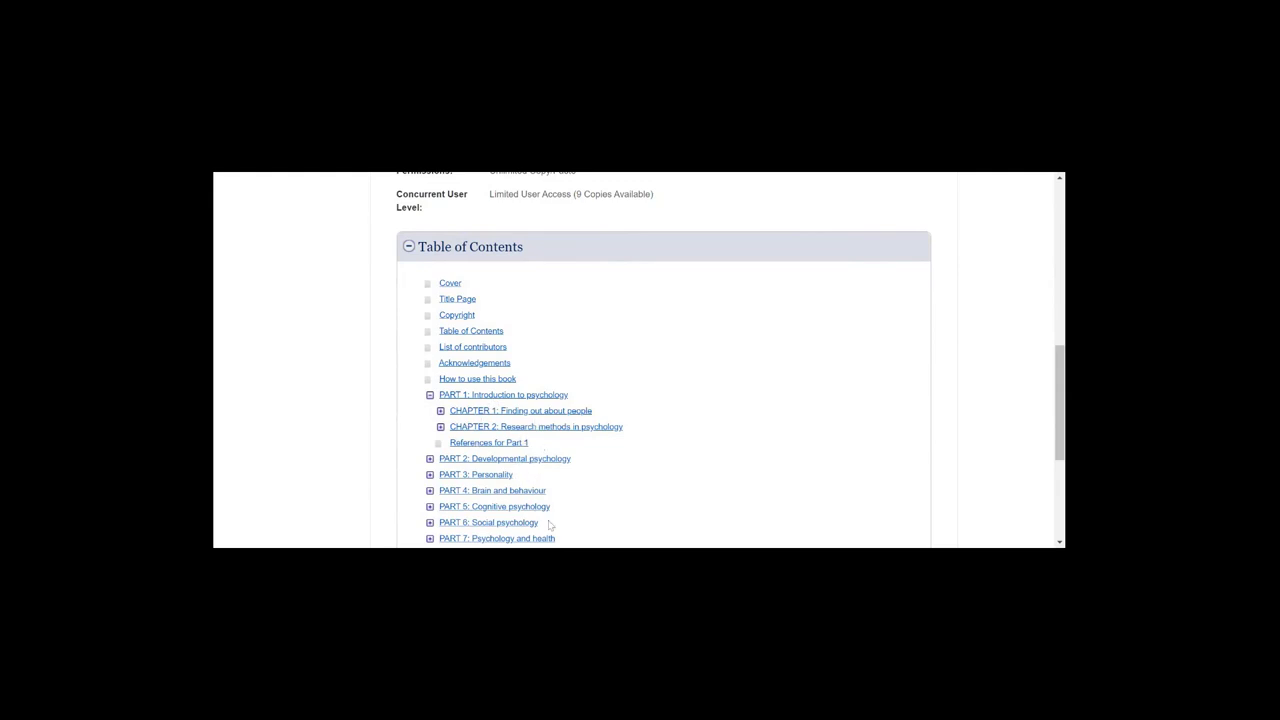
# Step: Review the eBook's concurrent user level and publisher permissions, along with the full-text access options in its detailed record
pyautogui.scroll(3, 517, 479)
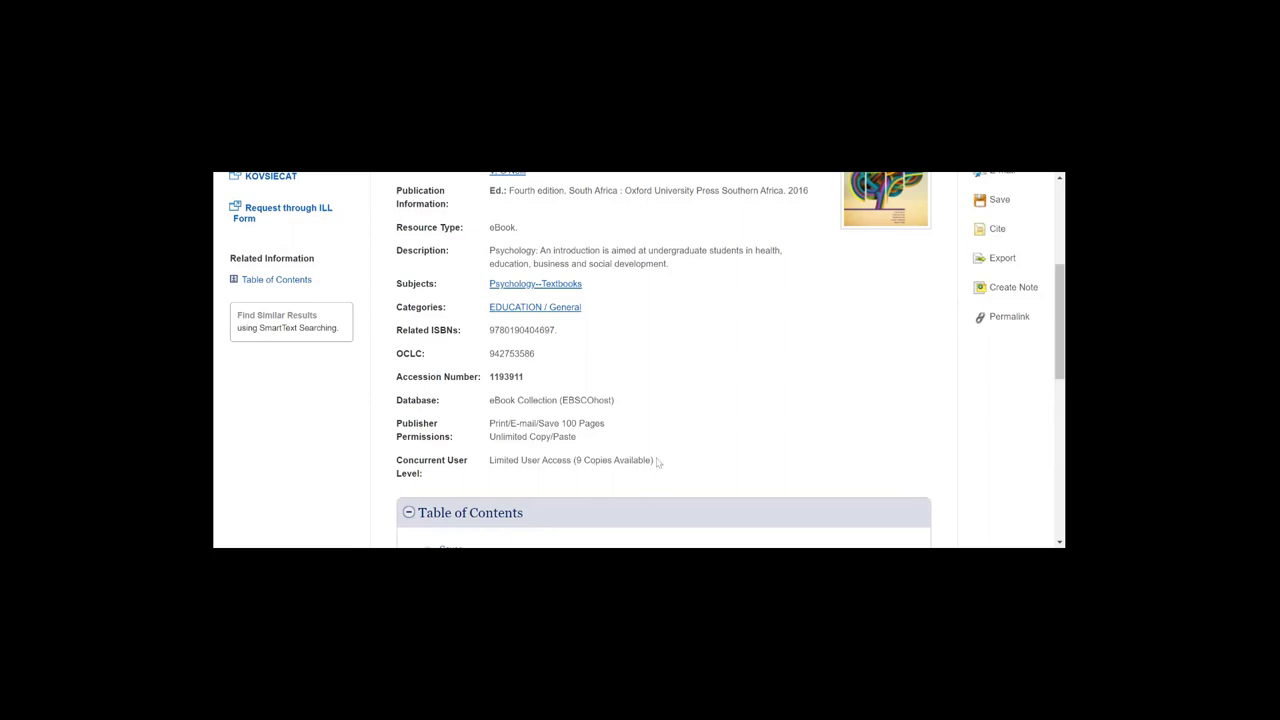
pyautogui.scroll(2, 657, 460)
pyautogui.scroll(5, 657, 460)
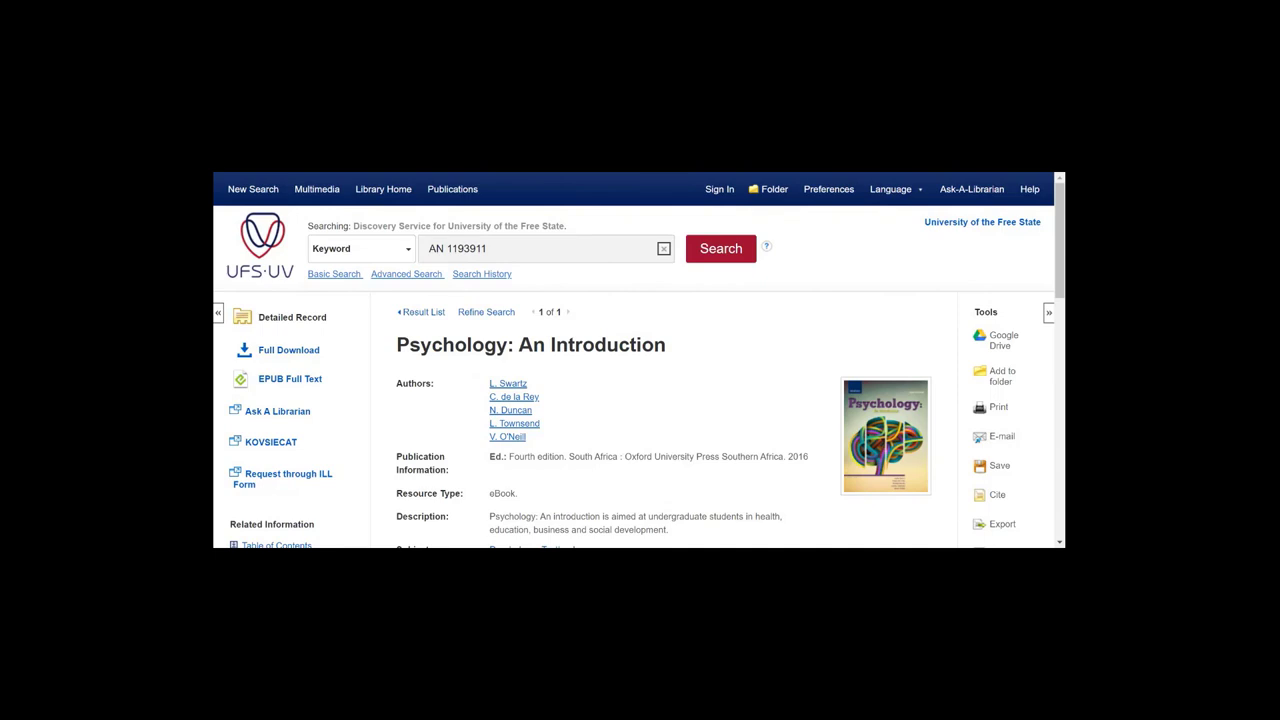
pyautogui.scroll(-2, 627, 464)
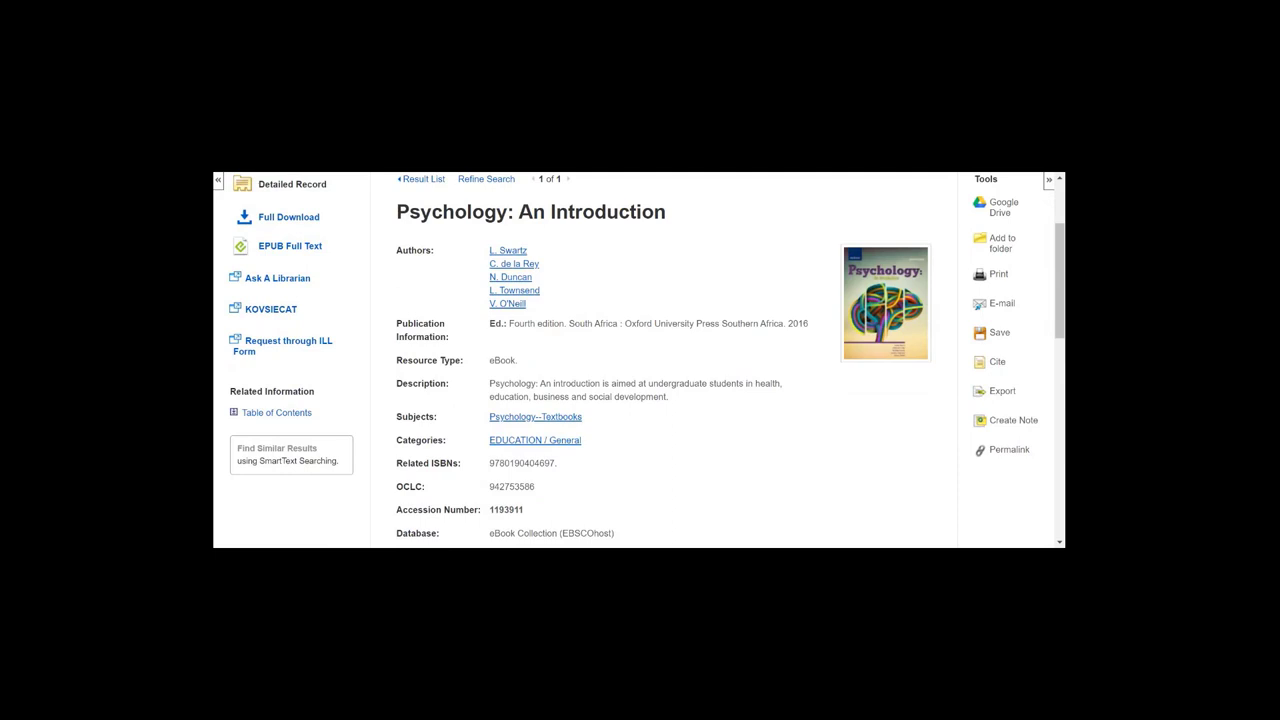
pyautogui.scroll(1, 717, 432)
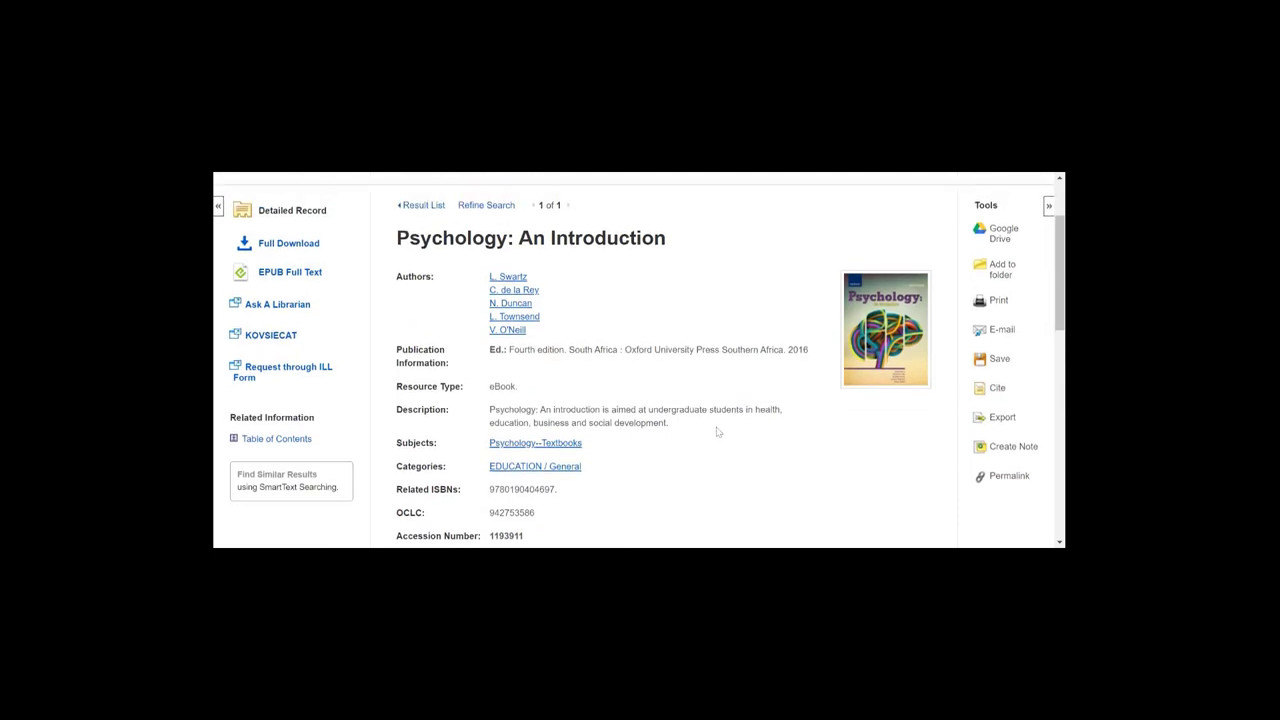
pyautogui.scroll(2, 717, 432)
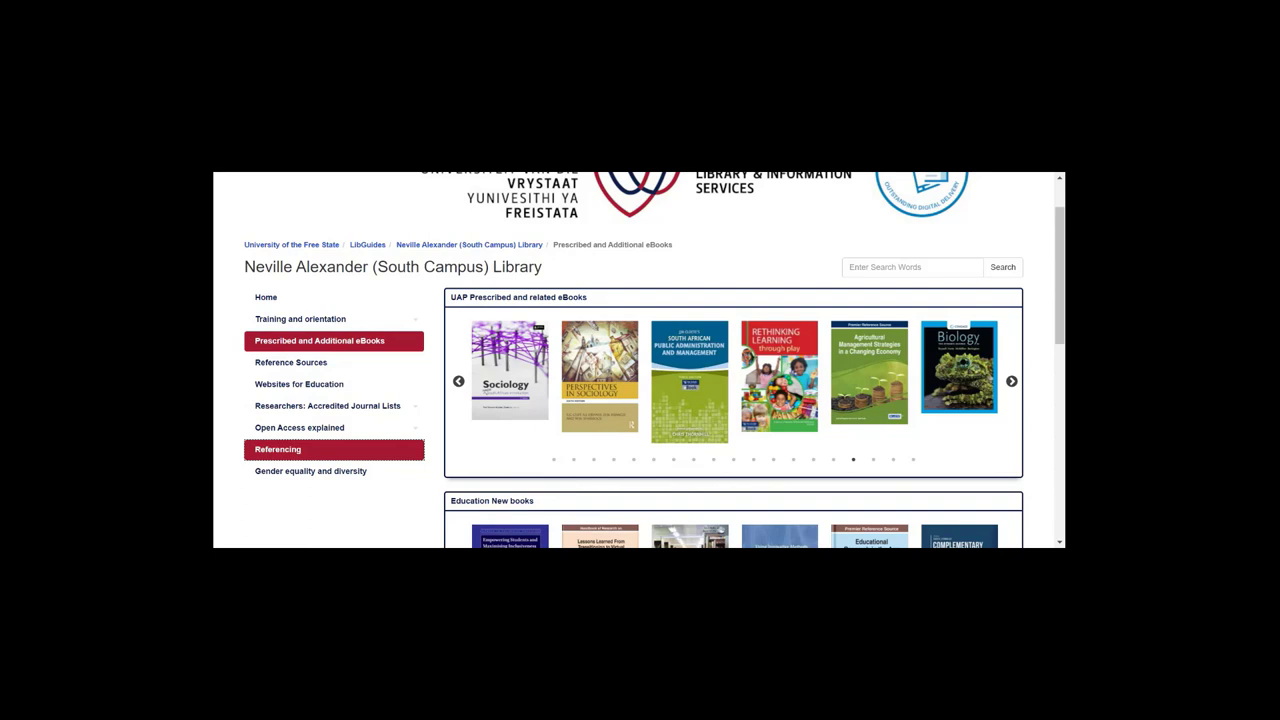
# Step: Open the Referencing page of the South Campus library guide and review the importance of referencing and the citation video
pyautogui.click(322, 452)
pyautogui.scroll(-1, 590, 300)
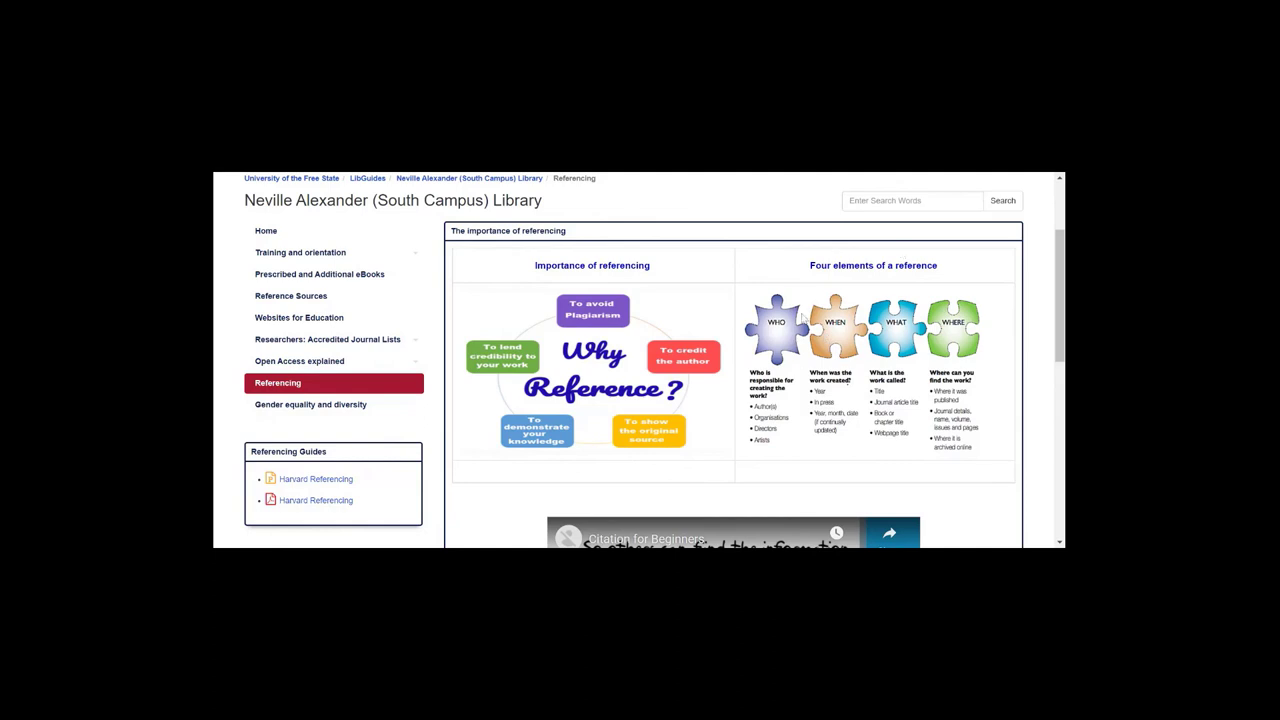
pyautogui.scroll(-3, 800, 318)
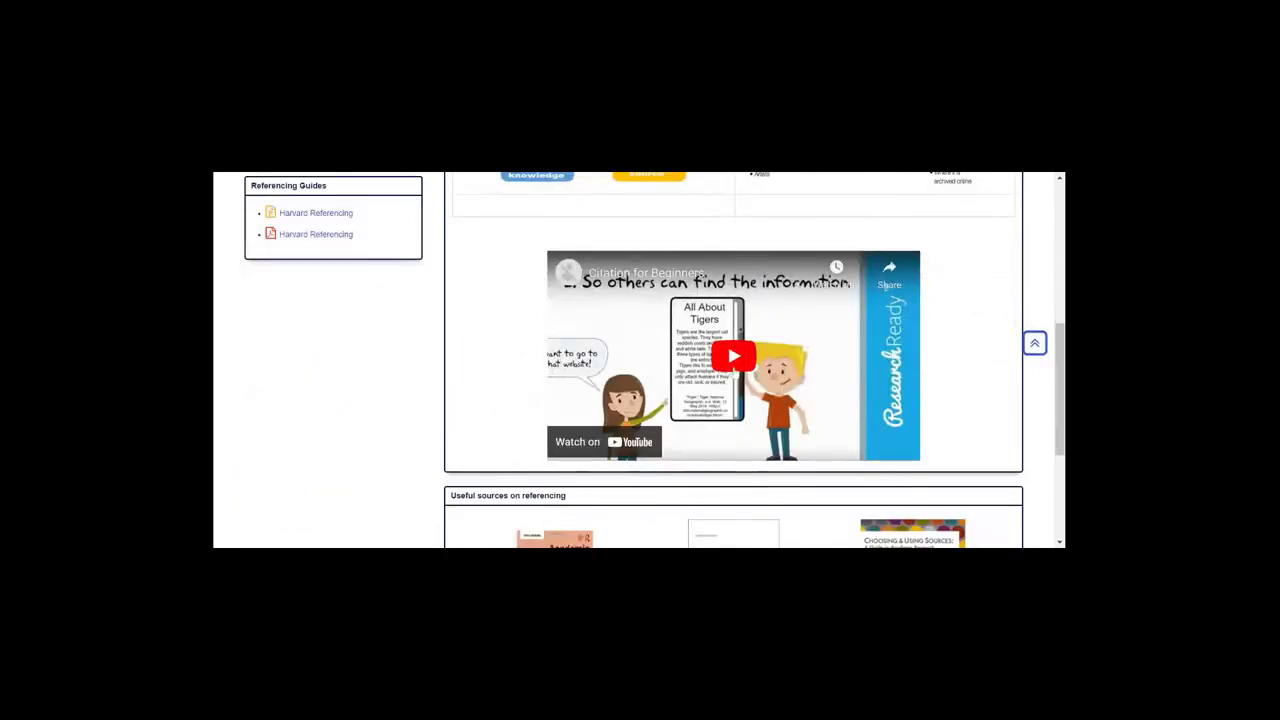